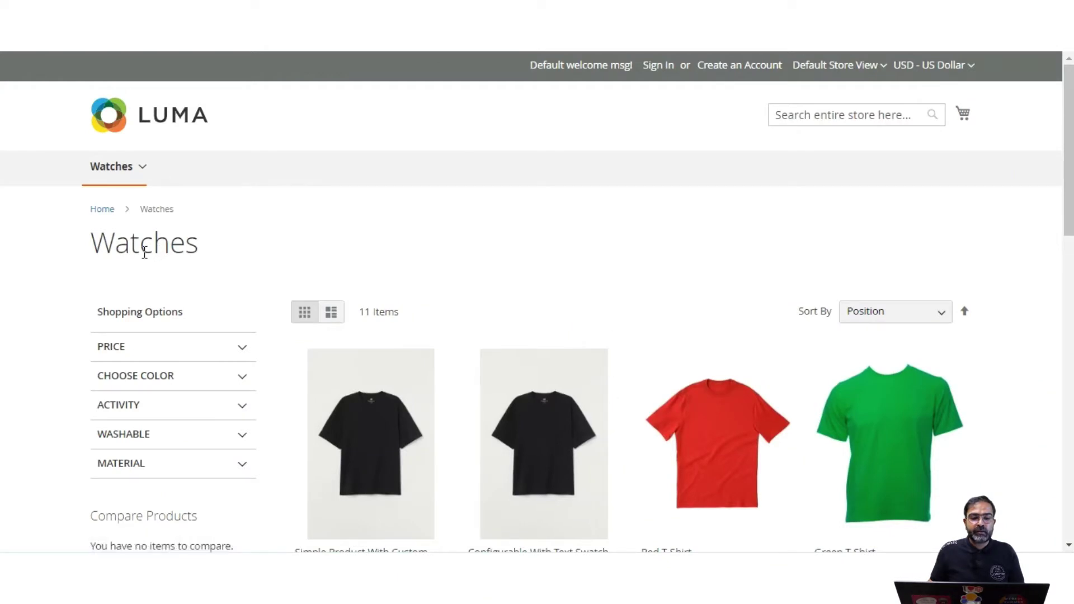
Step: Look through the Watches category page, from its title down to the last products in the grid
left_click_drag(109, 242, 212, 249)
left_click(263, 241)
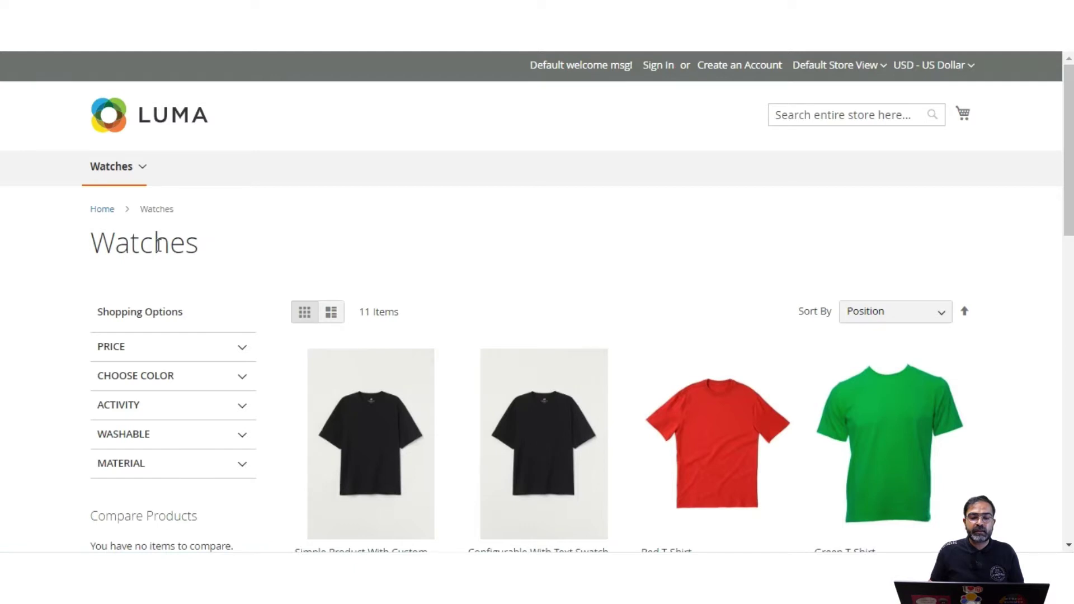
scroll(421, 259, "down", 7)
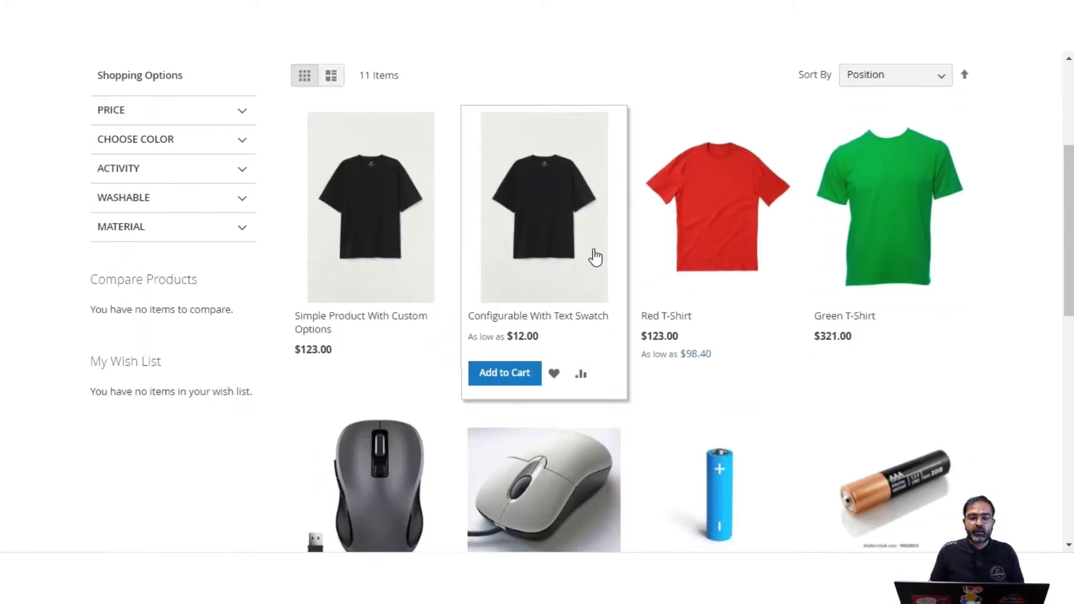
scroll(630, 336, "down", 4)
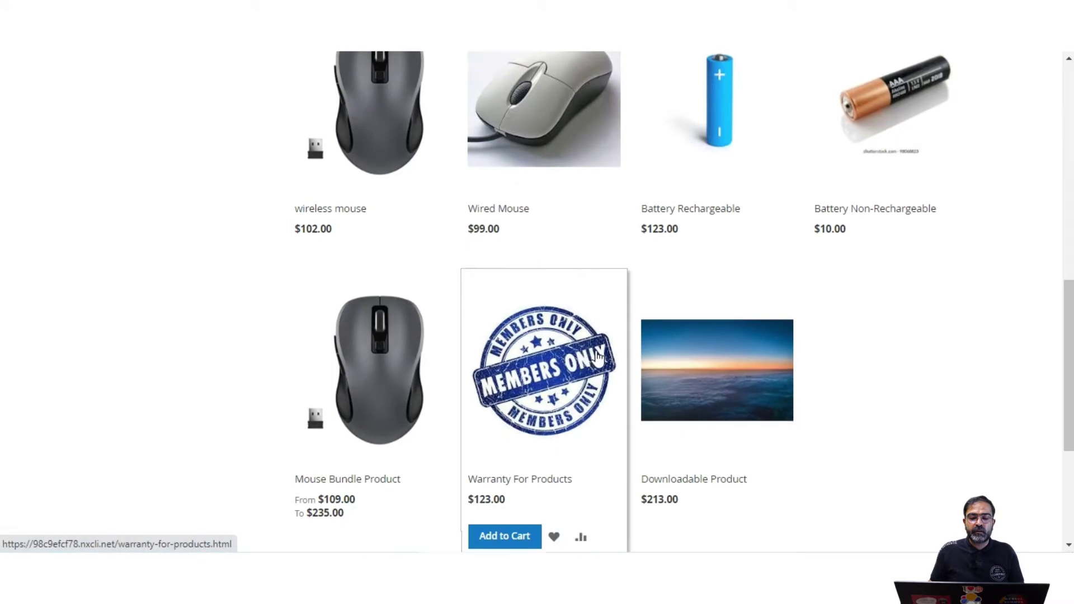
scroll(637, 340, "up", 7)
scroll(511, 287, "down", 6)
scroll(527, 287, "up", 3)
scroll(566, 294, "down", 2)
scroll(565, 291, "up", 10)
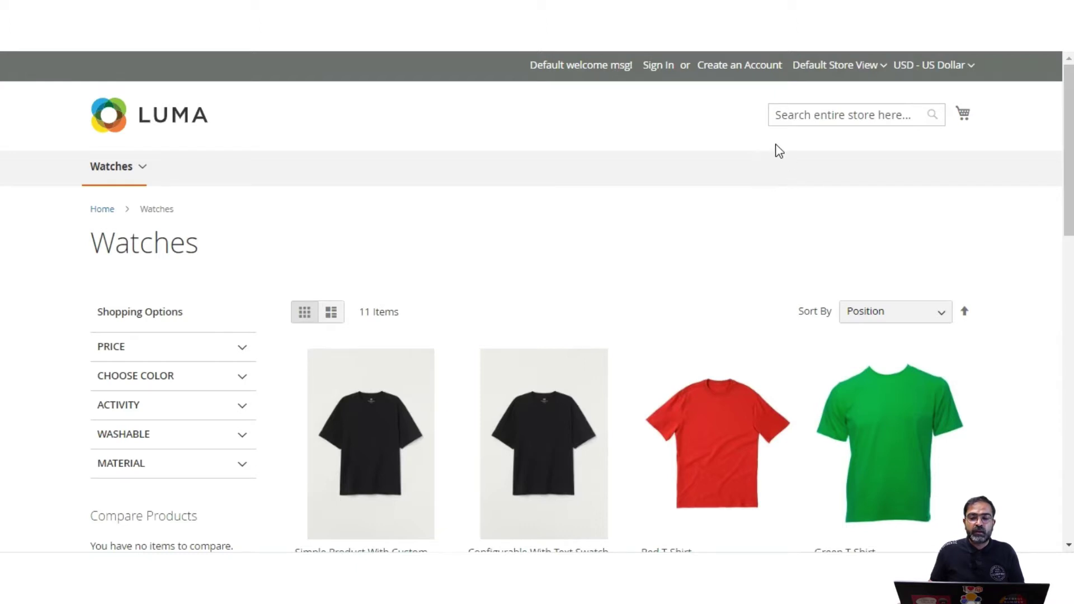
Step: Check which alternative store views are available for the storefront besides Default Store View
left_click(886, 71)
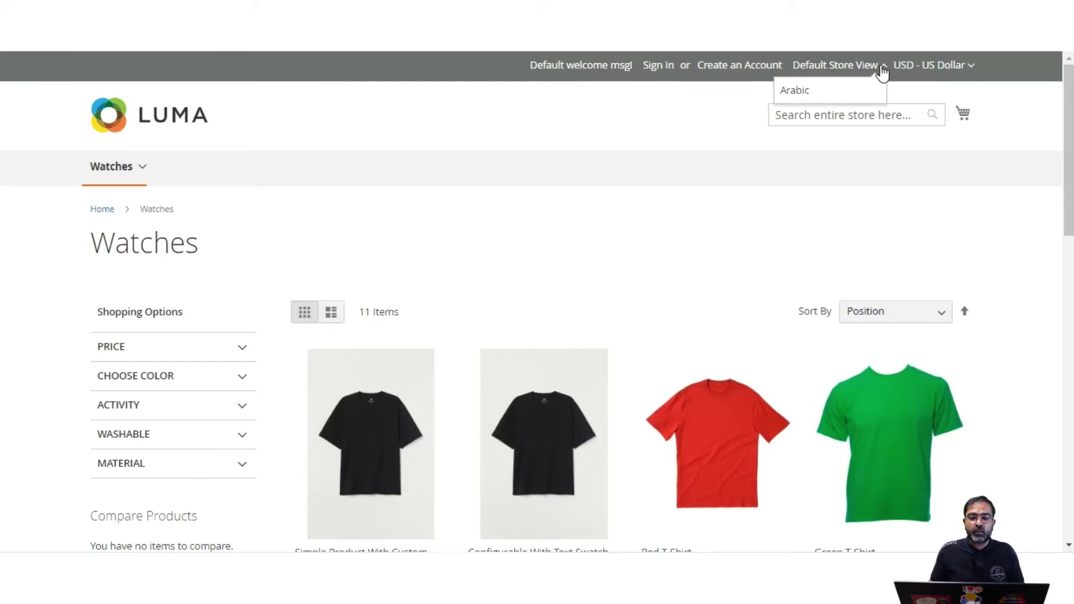
left_click(710, 112)
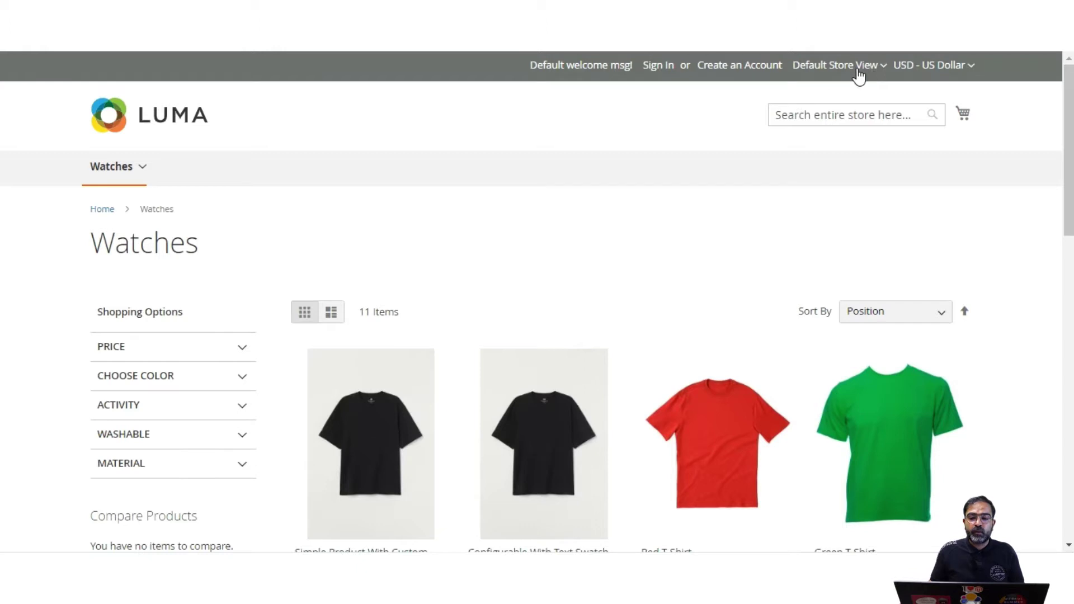
left_click_drag(1065, 135, 1064, 107)
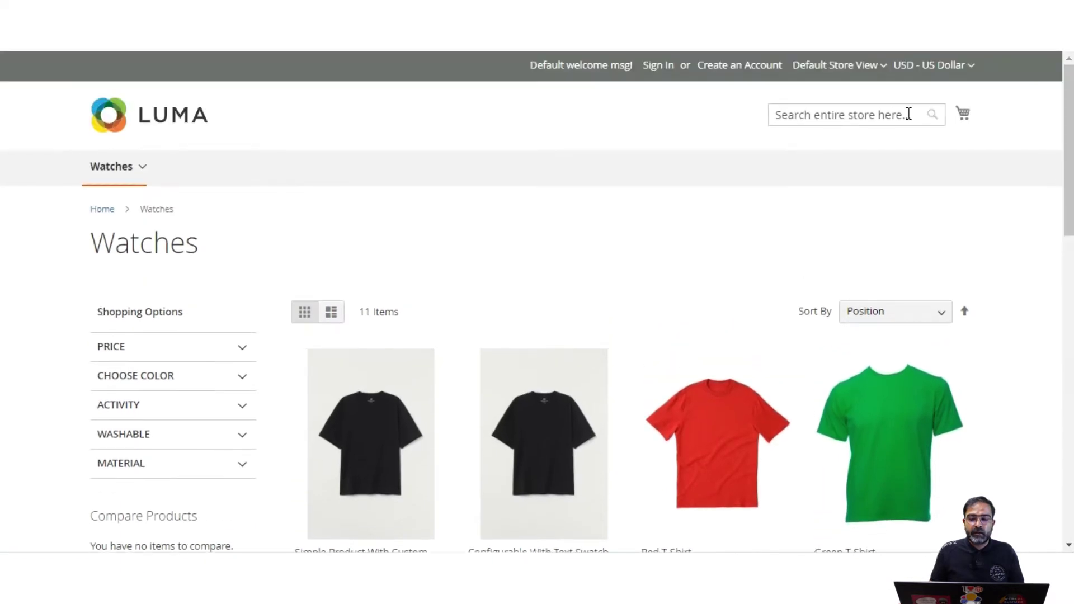
left_click(880, 69)
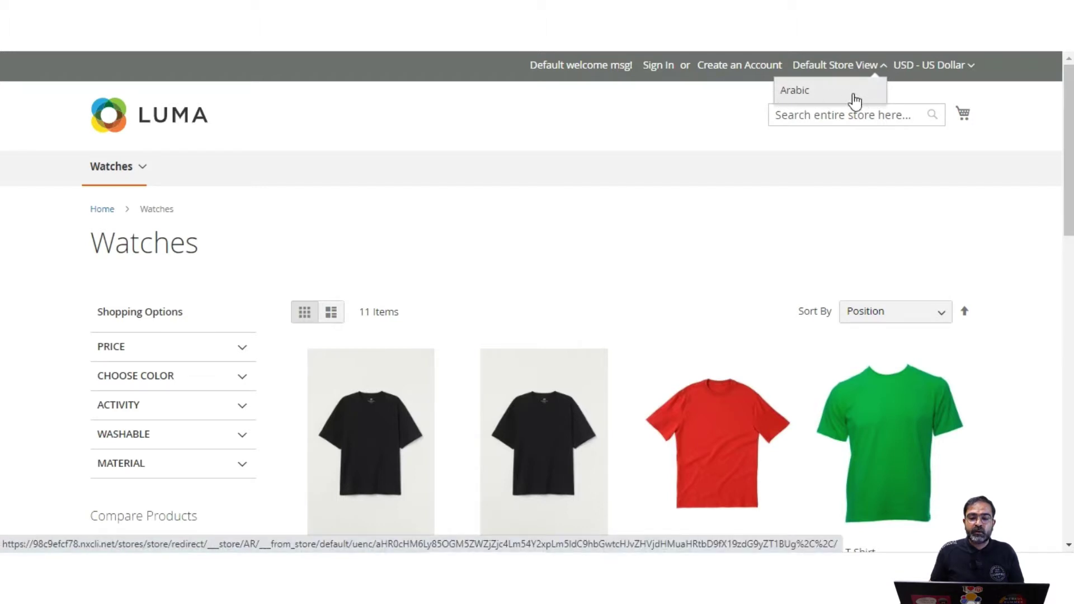
left_click(735, 111)
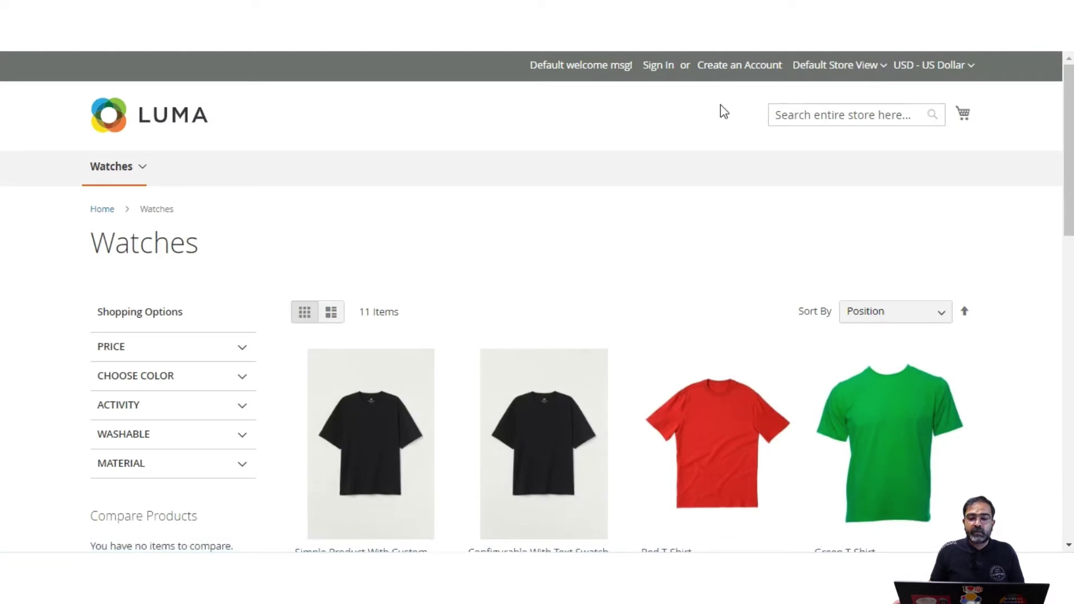
Step: Switch the Watches category page from Default Store View to the Arabic store view
scroll(703, 252, "down", 8)
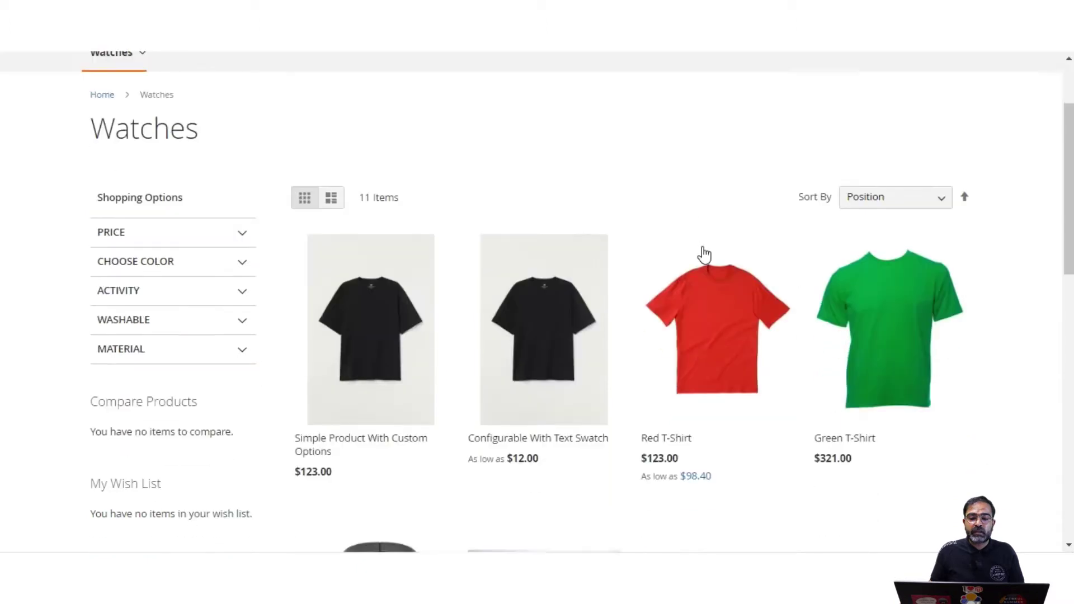
scroll(706, 254, "down", 4)
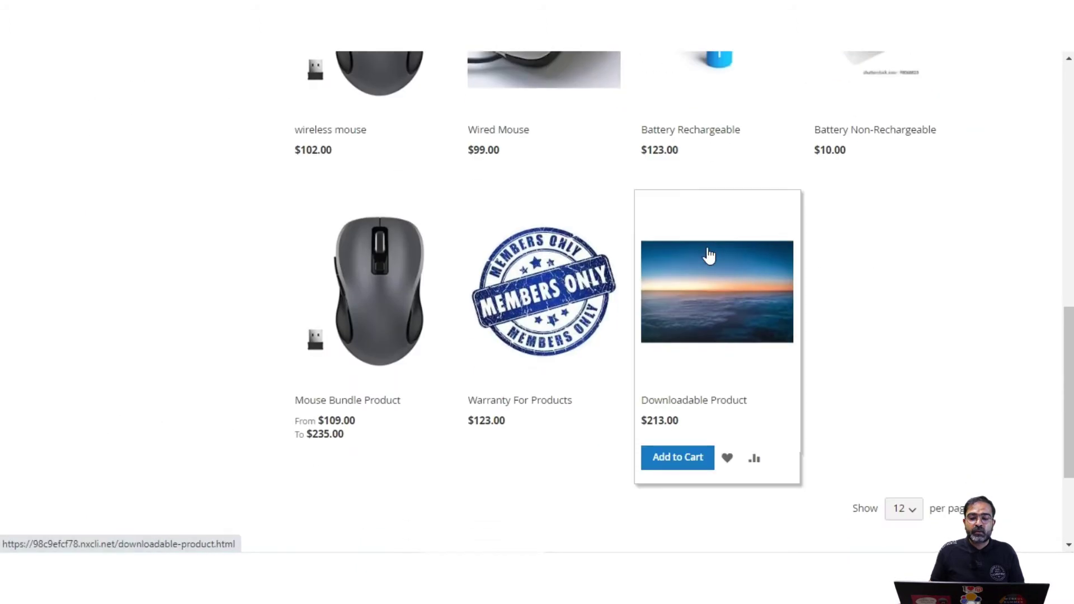
scroll(707, 253, "up", 7)
scroll(709, 255, "up", 5)
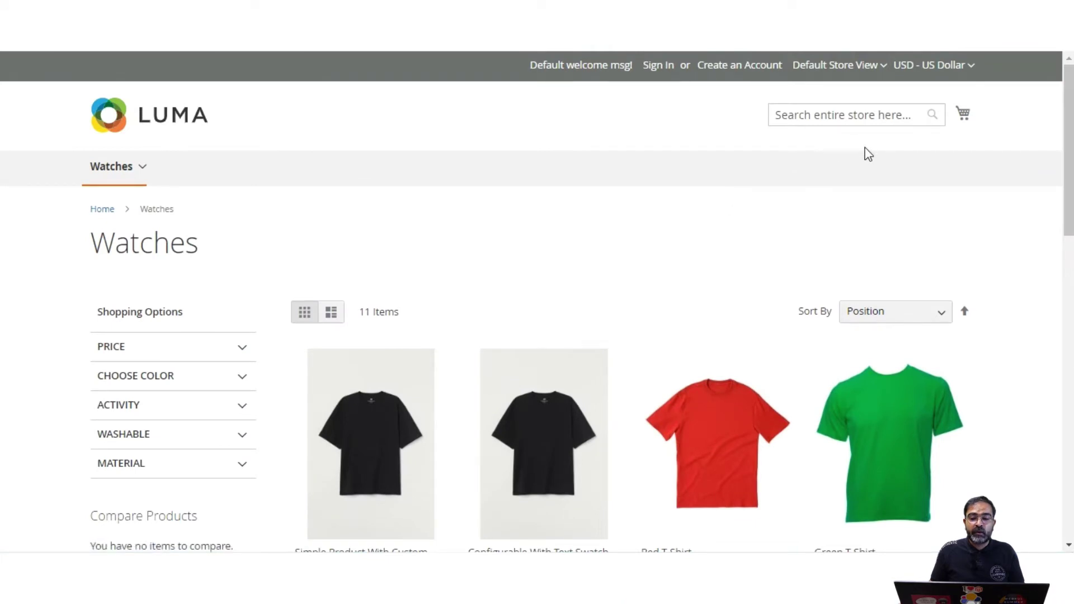
left_click(885, 68)
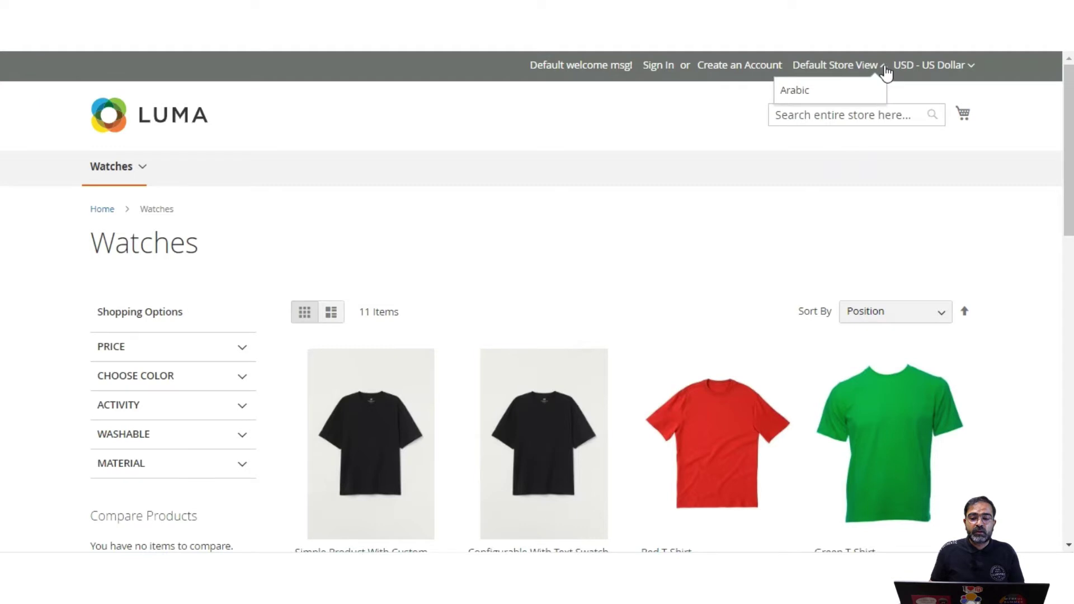
left_click(810, 96)
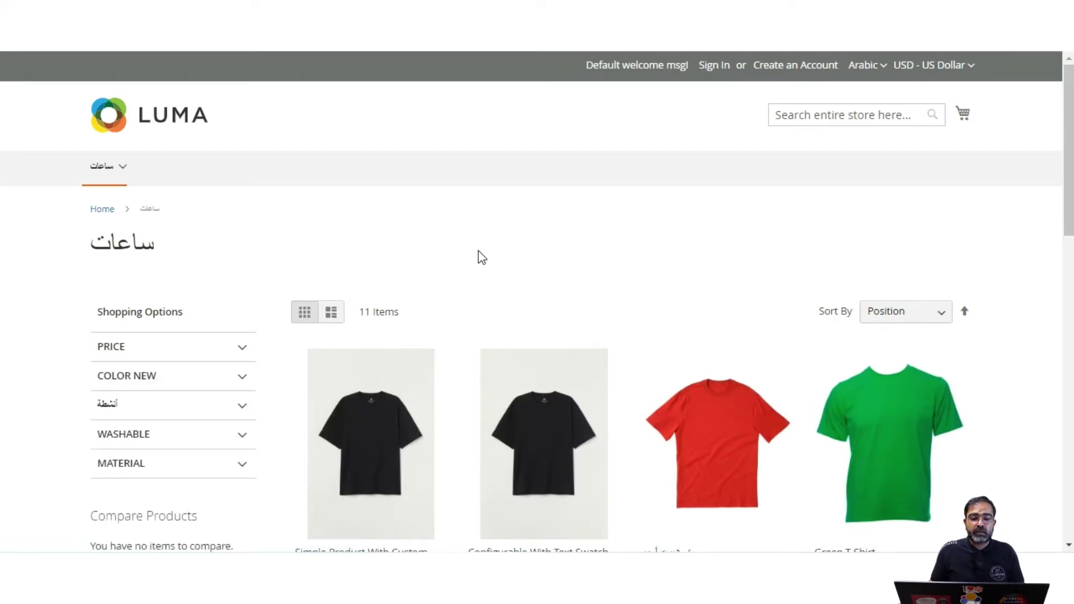
Step: Inspect the Arabic category title and expand the أنشطة filter in the shopping options
mouse_move(109, 174)
left_click_drag(169, 255, 91, 252)
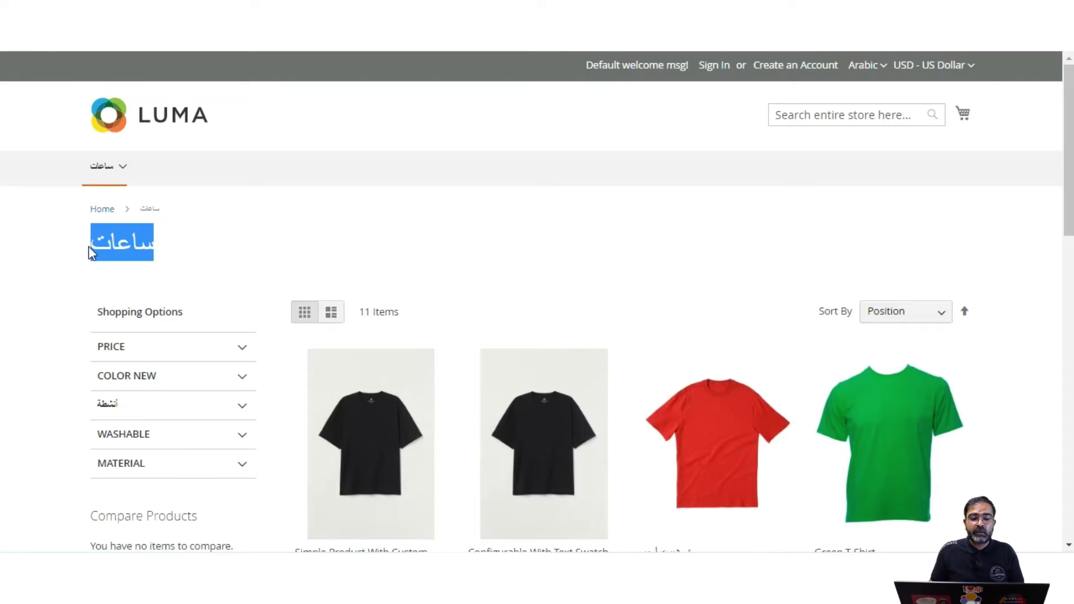
left_click(324, 251)
scroll(323, 250, "down", 2)
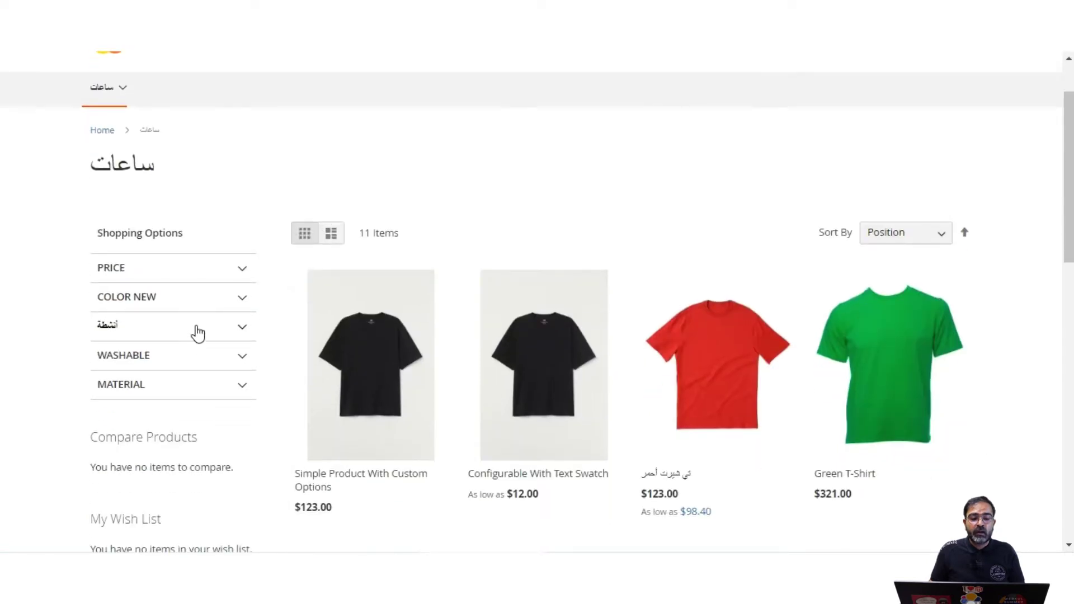
left_click(213, 330)
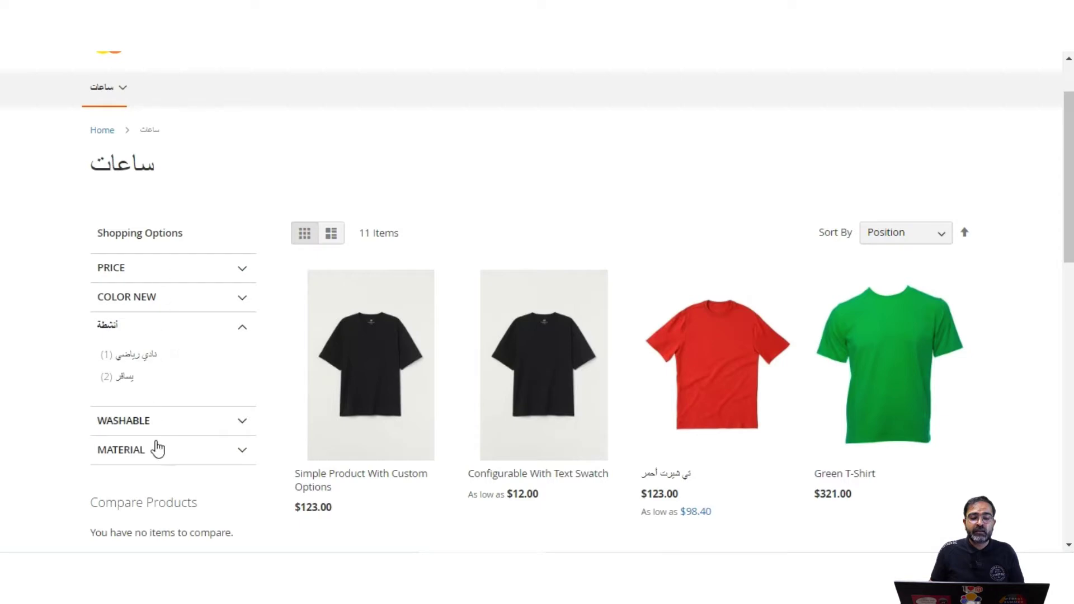
Step: Open the product page of the red T-shirt from the Arabic category listing
scroll(311, 420, "down", 1)
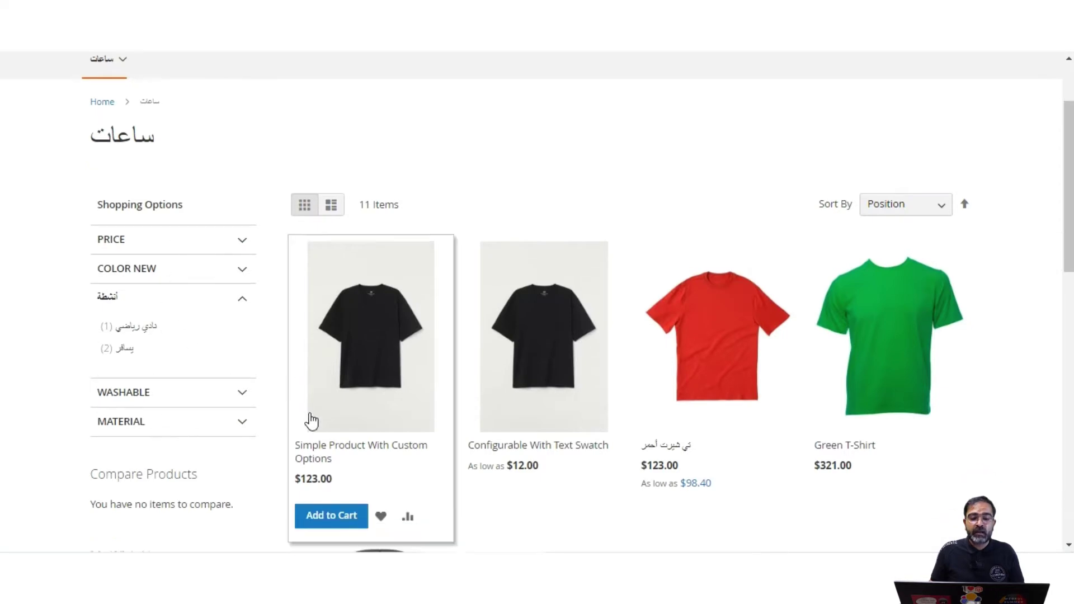
scroll(311, 420, "down", 2)
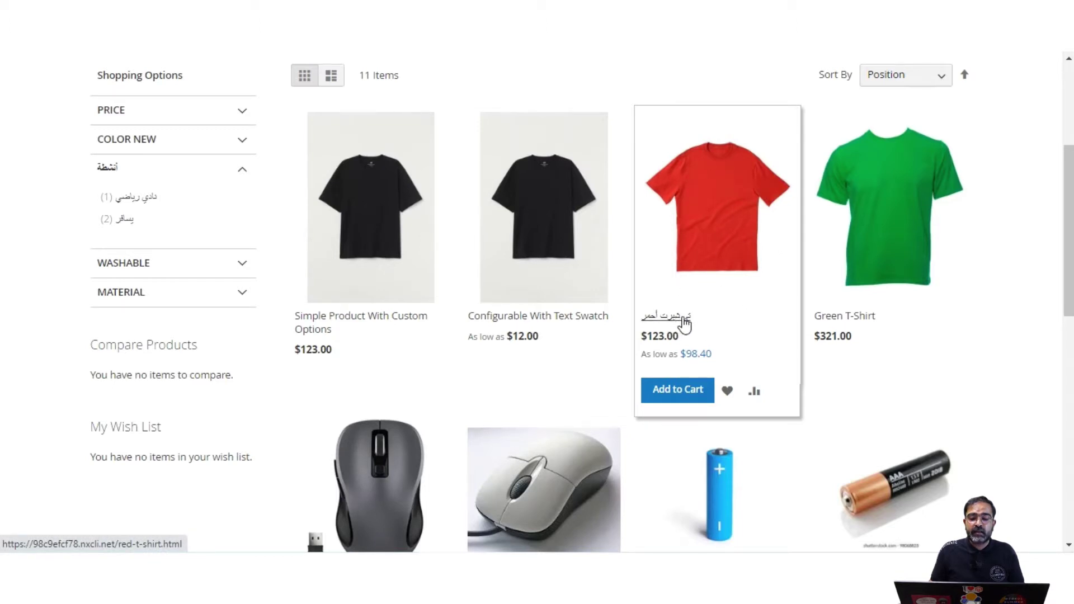
left_click(724, 227)
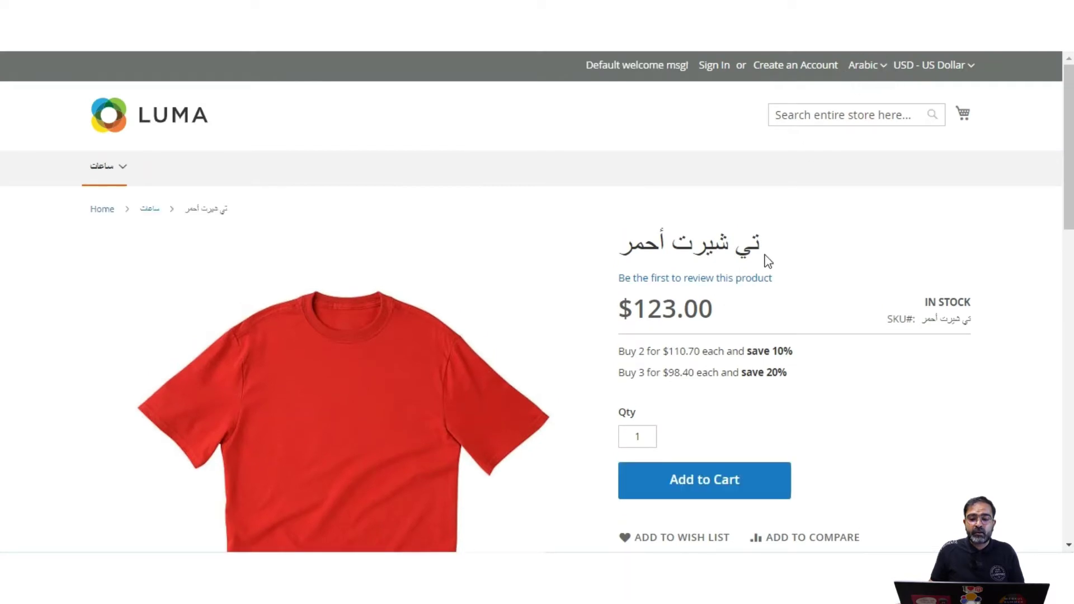
Step: Examine the Arabic product title and the five text boxes below the wish list and compare links
left_click_drag(749, 246, 625, 242)
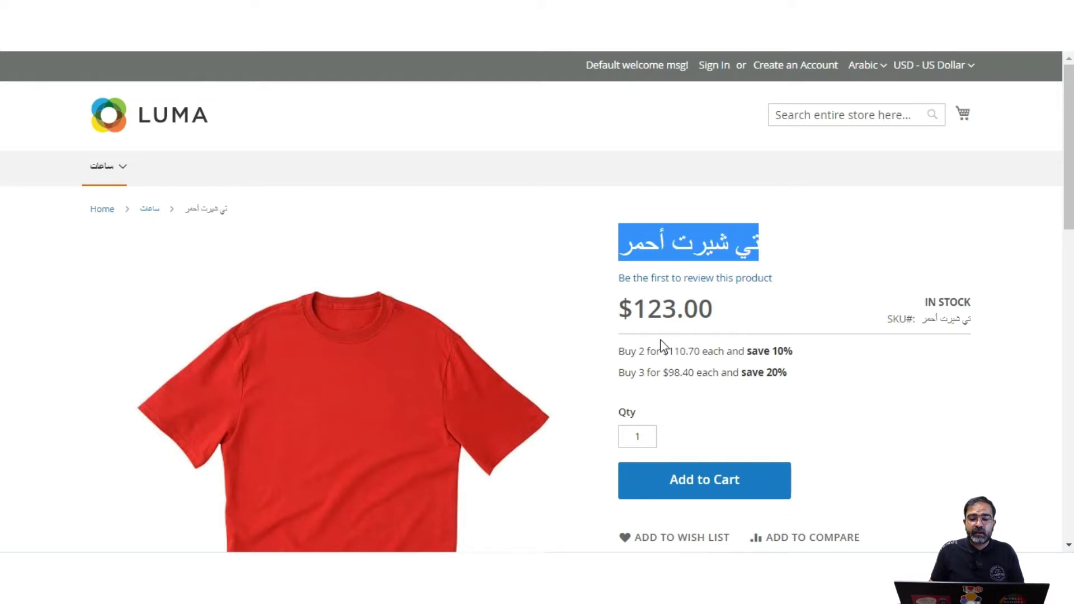
scroll(719, 376, "down", 5)
left_click_drag(964, 259, 901, 260)
left_click_drag(960, 291, 902, 293)
left_click_drag(953, 328, 902, 329)
left_click_drag(943, 363, 897, 364)
left_click_drag(943, 399, 903, 400)
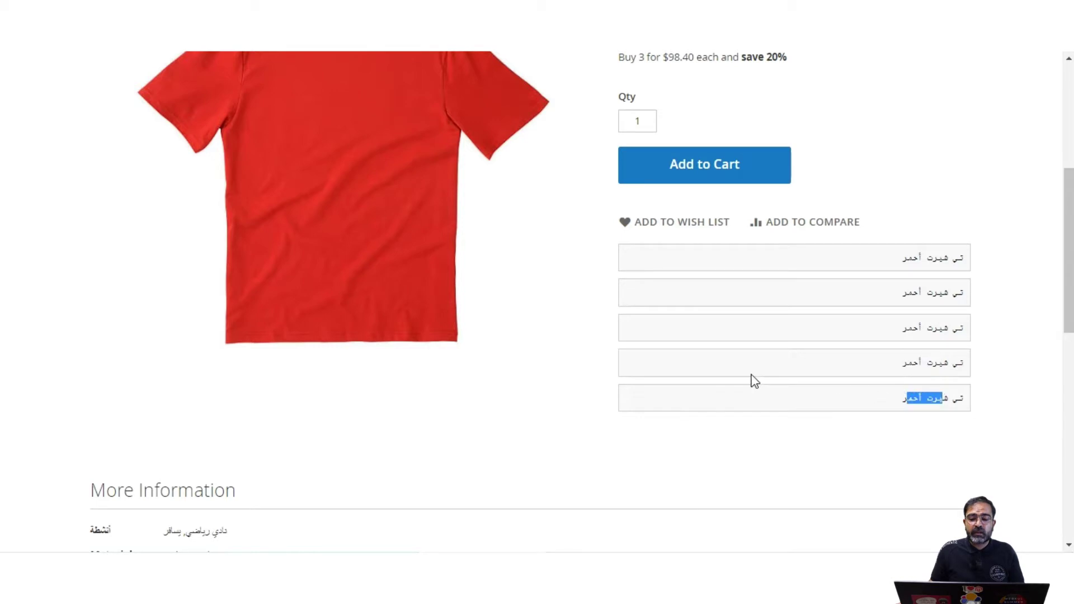
Step: Examine the أنشطة attribute label and its values in the product's More Information section
scroll(647, 345, "down", 4)
left_click_drag(107, 253, 226, 254)
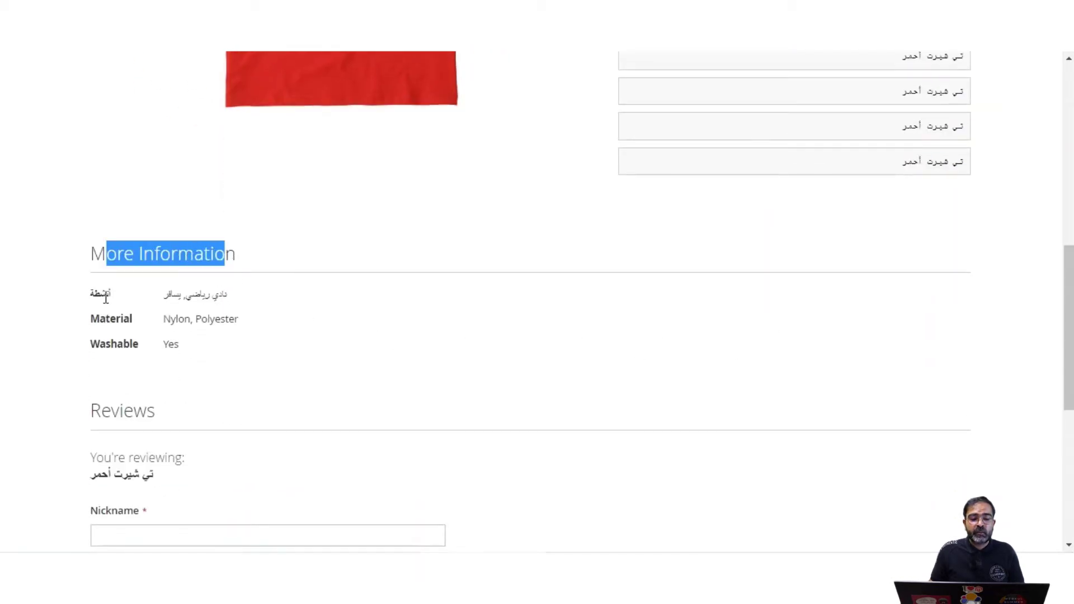
left_click_drag(90, 295, 239, 305)
left_click(124, 307)
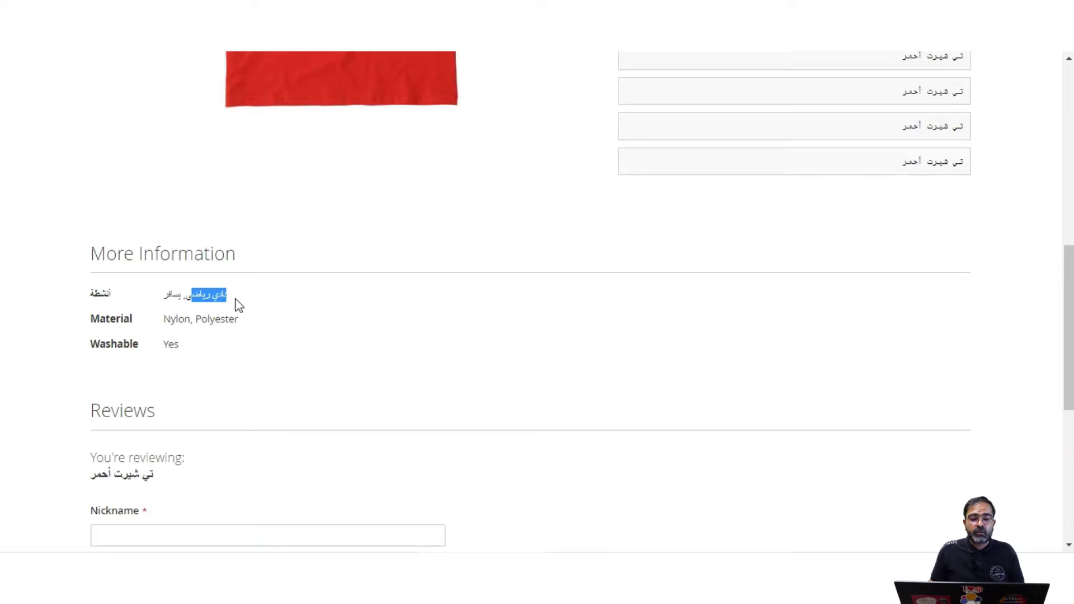
left_click(238, 297)
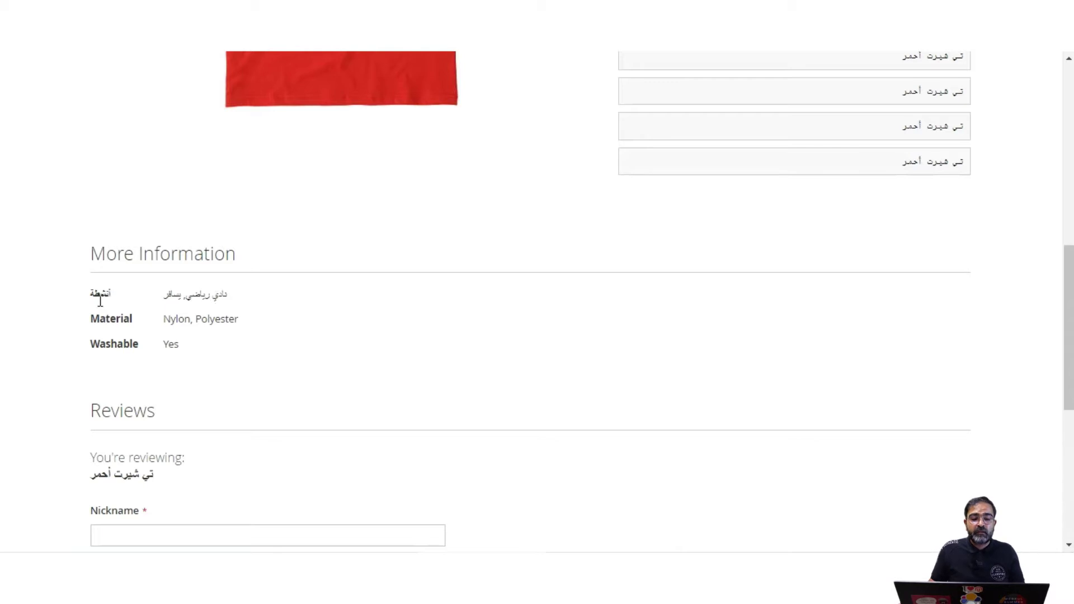
scroll(125, 305, "up", 2)
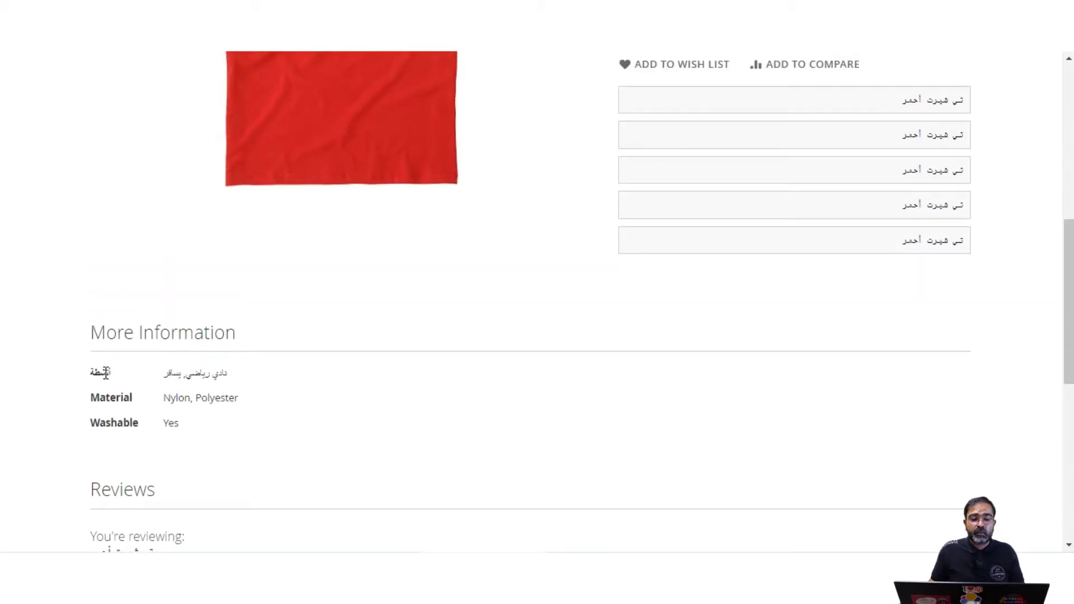
scroll(146, 377, "up", 10)
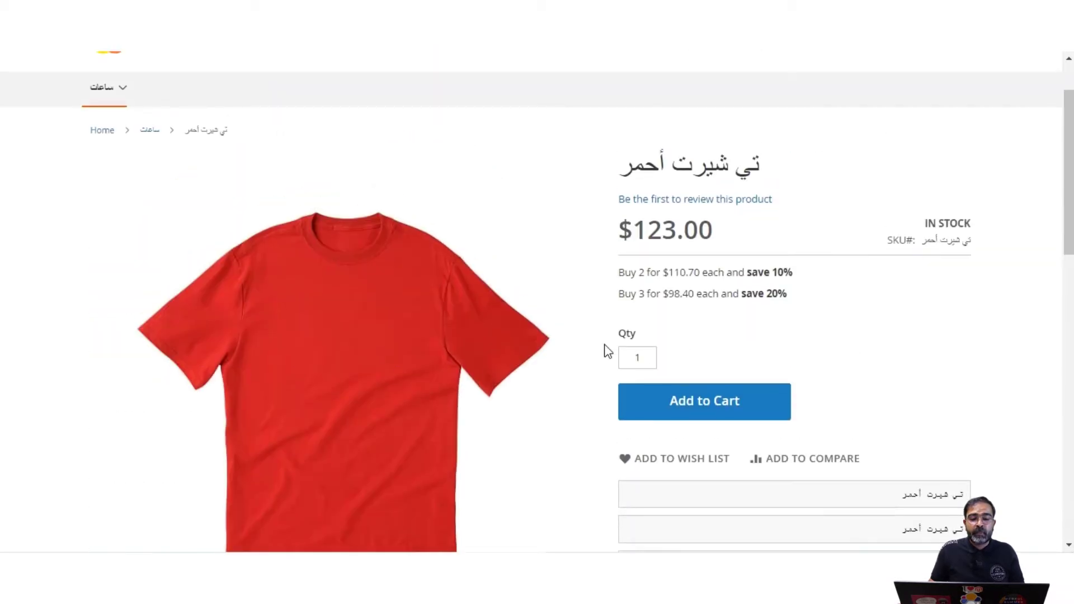
Step: Recheck the red T-shirt's Arabic title, SKU and the block of five text boxes
left_click_drag(676, 178, 784, 167)
scroll(815, 297, "down", 4)
scroll(814, 297, "up", 4)
scroll(820, 301, "up", 1)
left_click(975, 247, "shift")
scroll(923, 262, "down", 4)
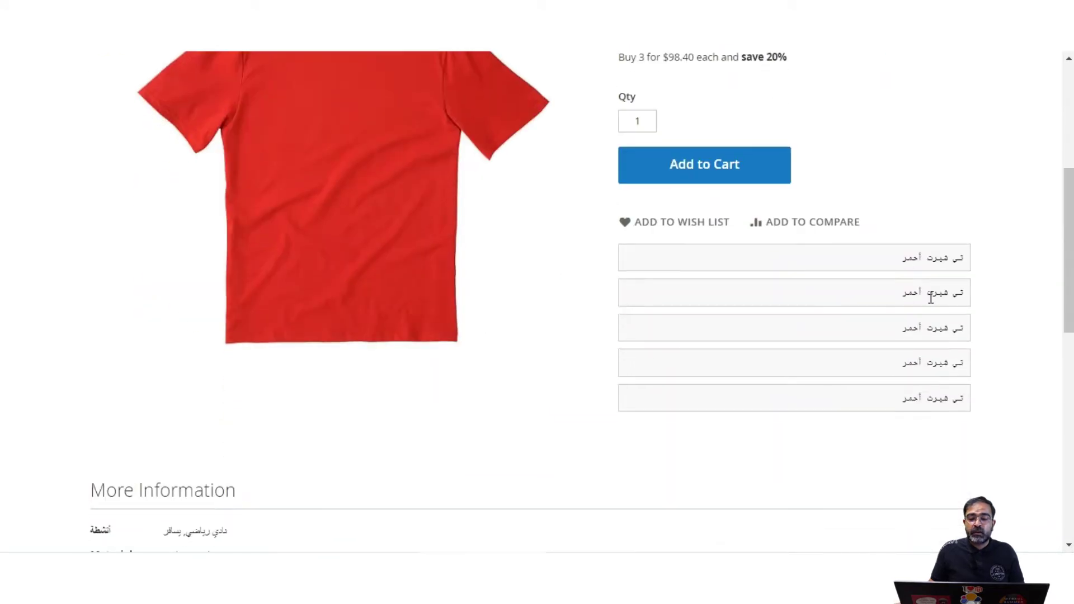
left_click_drag(915, 274, 946, 395)
left_click(994, 359)
scroll(994, 359, "up", 5)
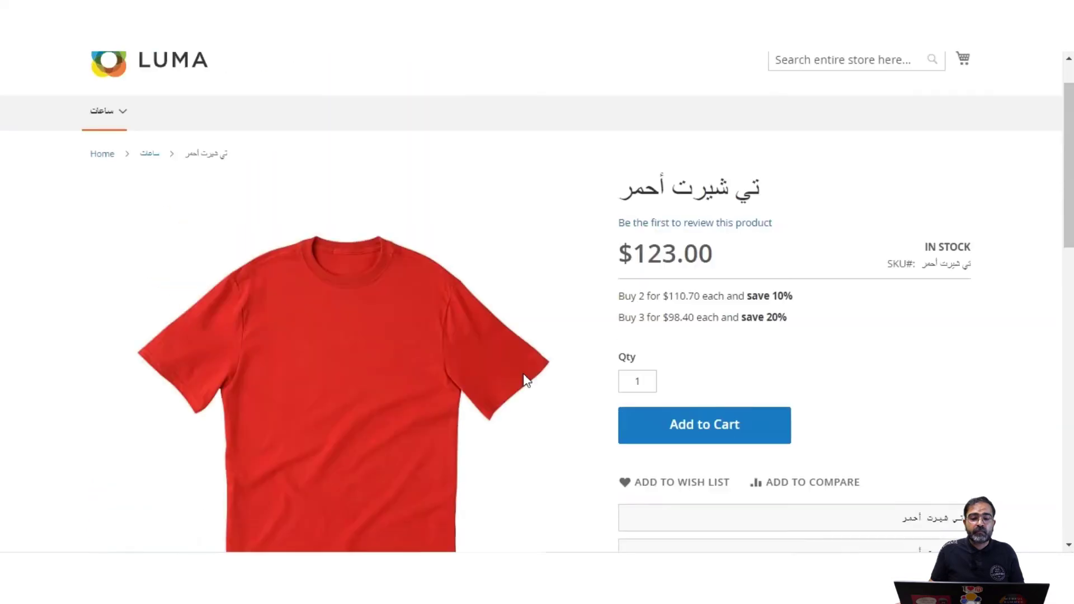
Step: View the subcategory under ساعات in the navigation menu and close the full-screen product image view
mouse_move(109, 180)
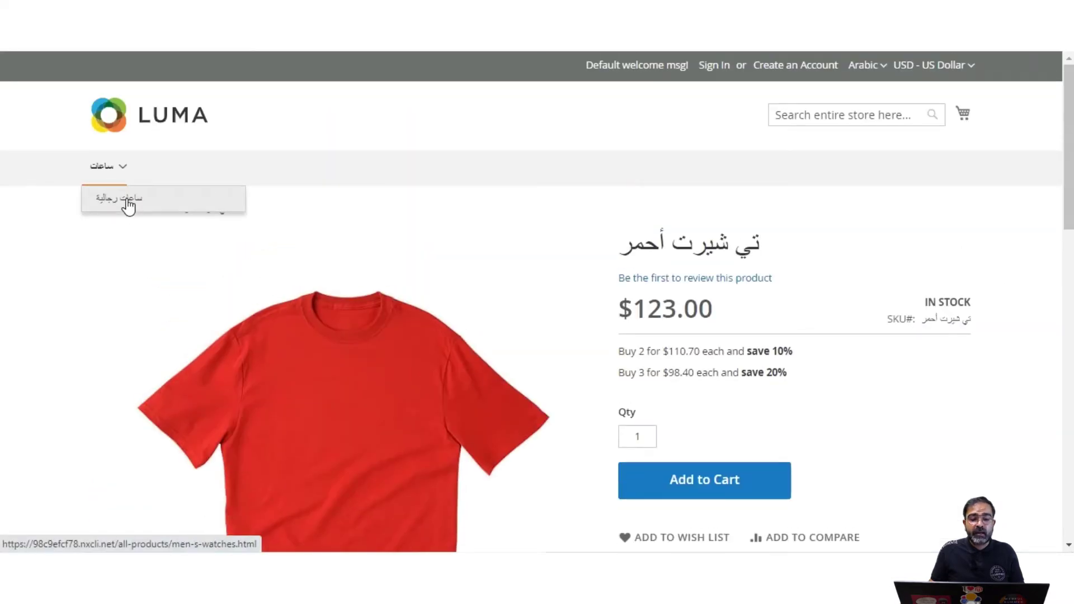
left_click(330, 256)
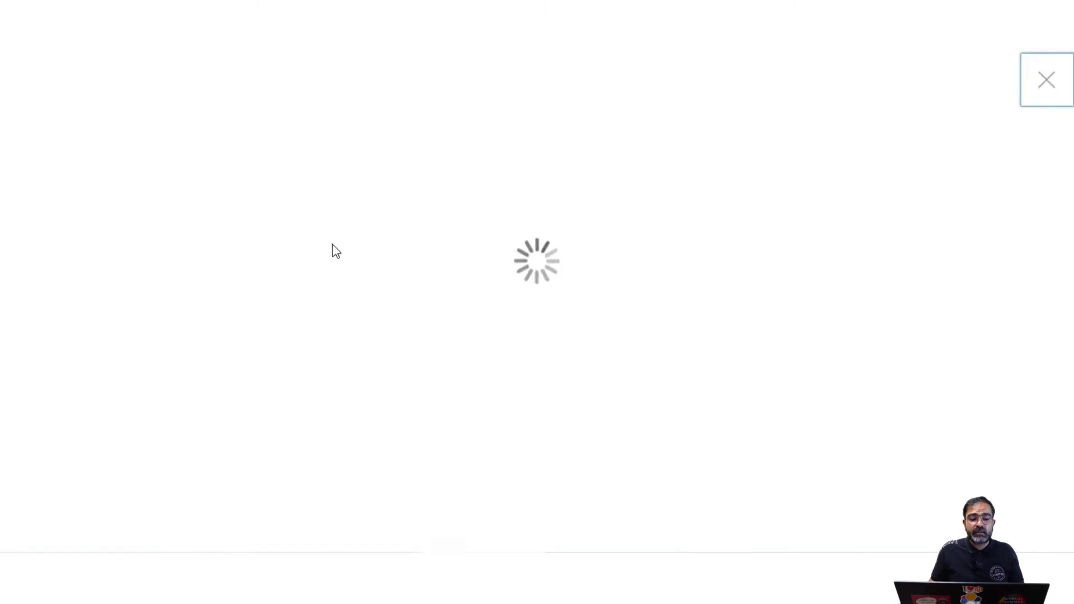
left_click(1045, 92)
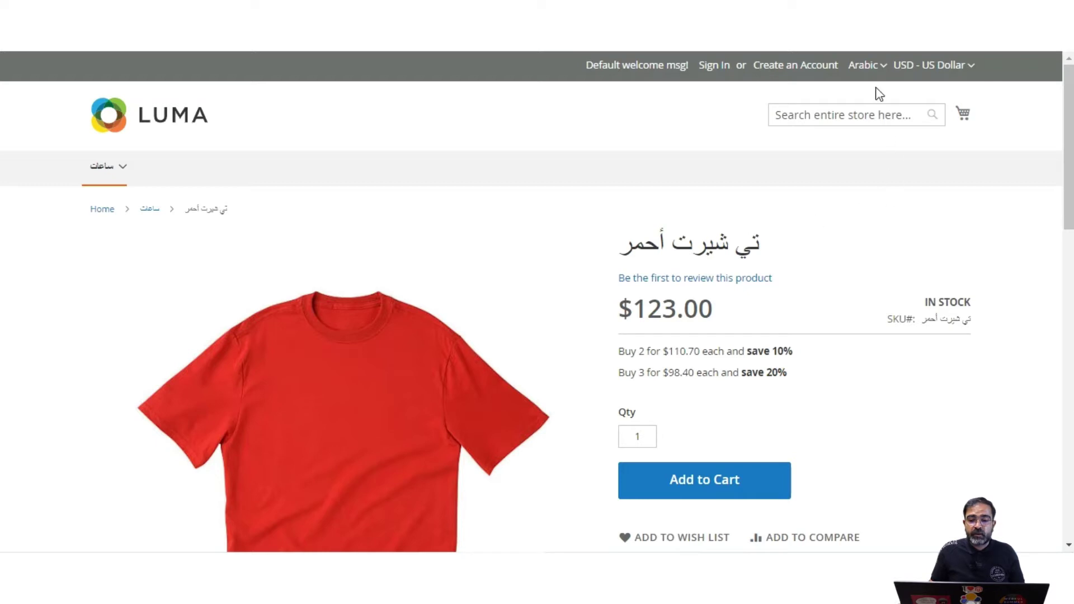
Step: Switch the storefront back to Default Store View and go to the home page
left_click(879, 70)
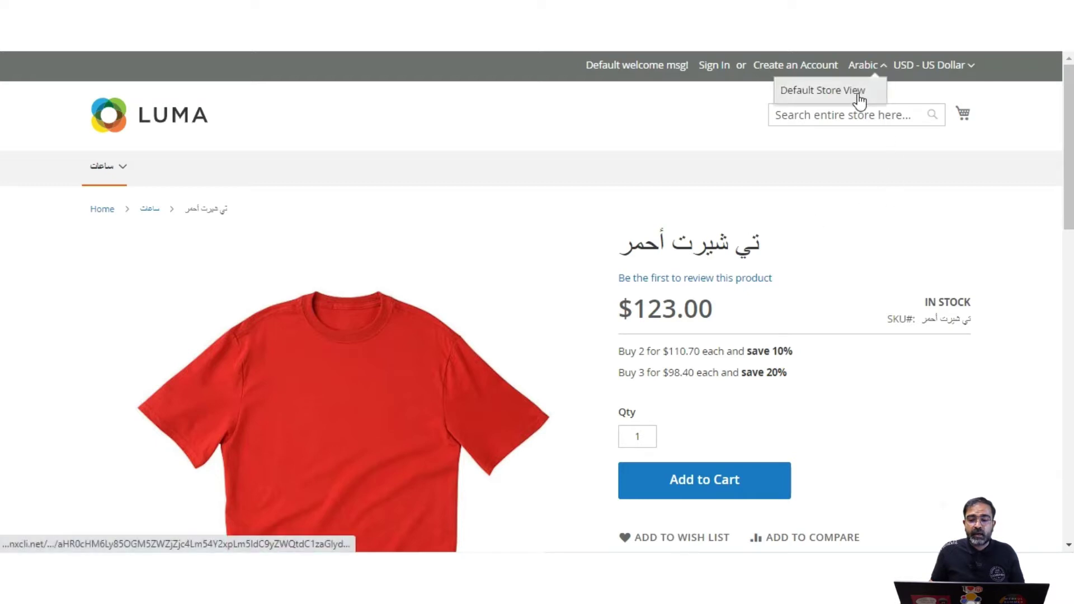
left_click(861, 98)
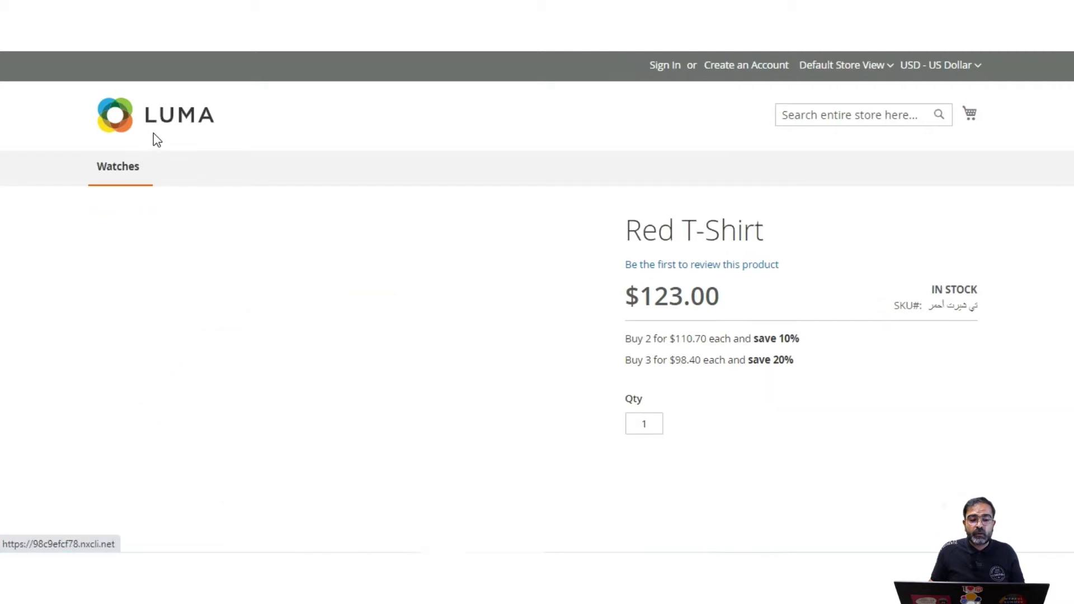
left_click(150, 149)
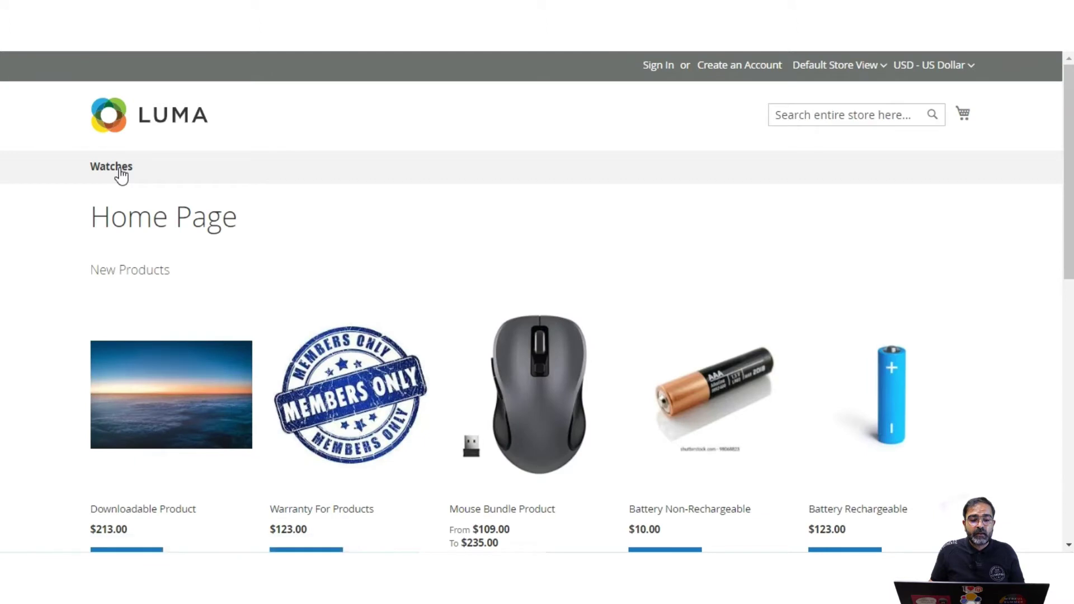
Step: Open the Watches category and examine its product names and shopping option labels in the default store view
left_click(119, 169)
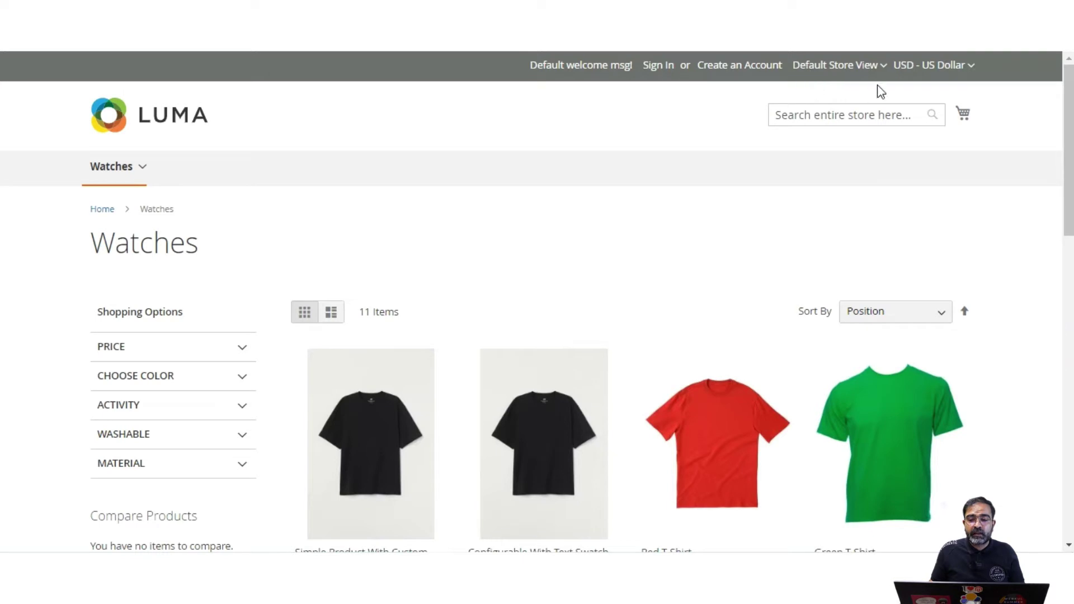
scroll(608, 336, "down", 5)
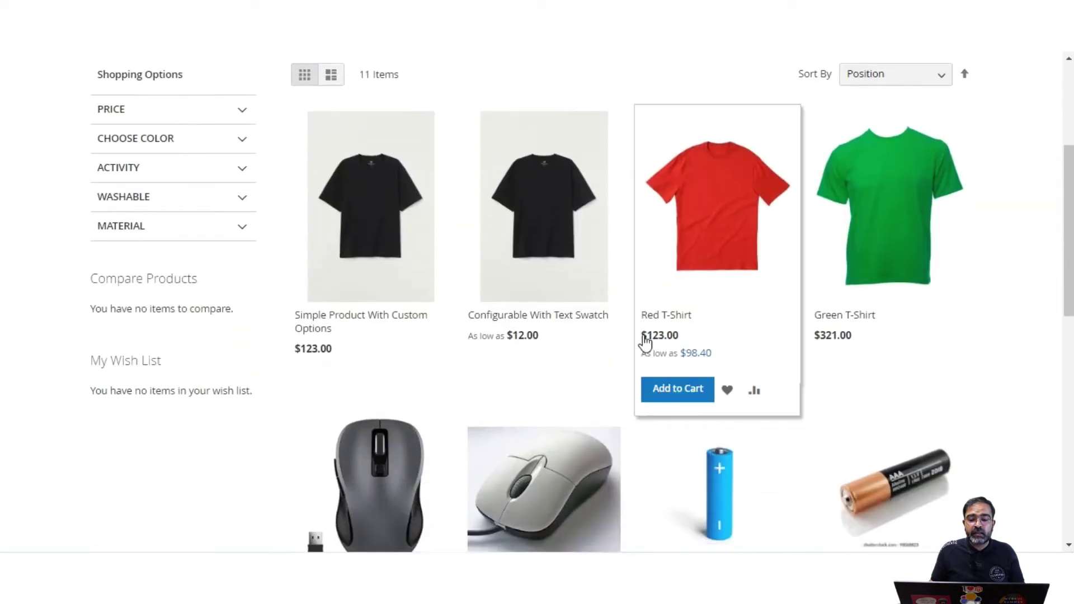
scroll(651, 340, "up", 4)
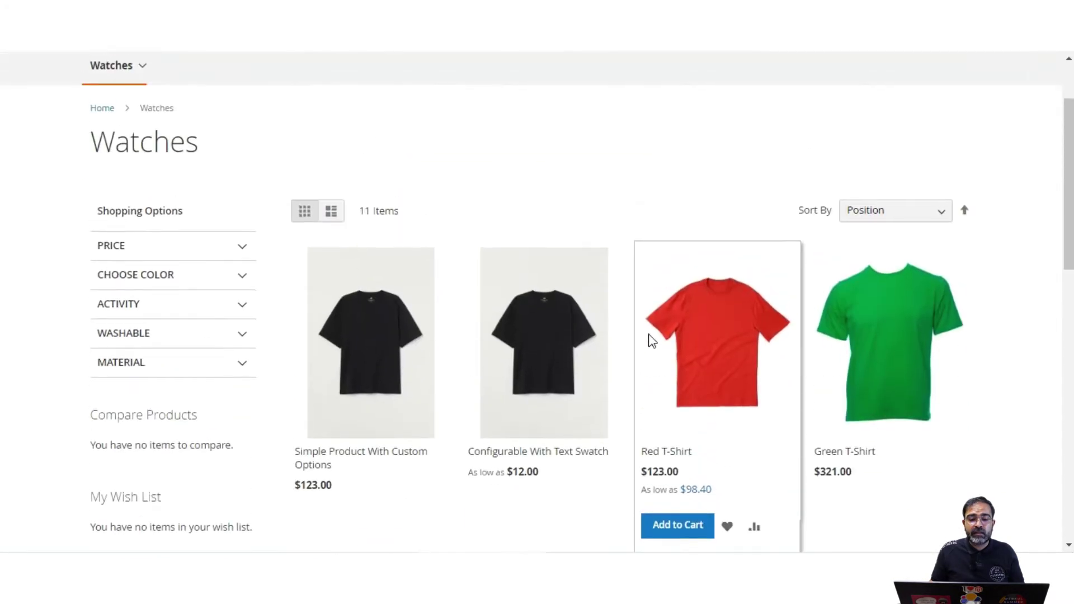
scroll(651, 339, "down", 3)
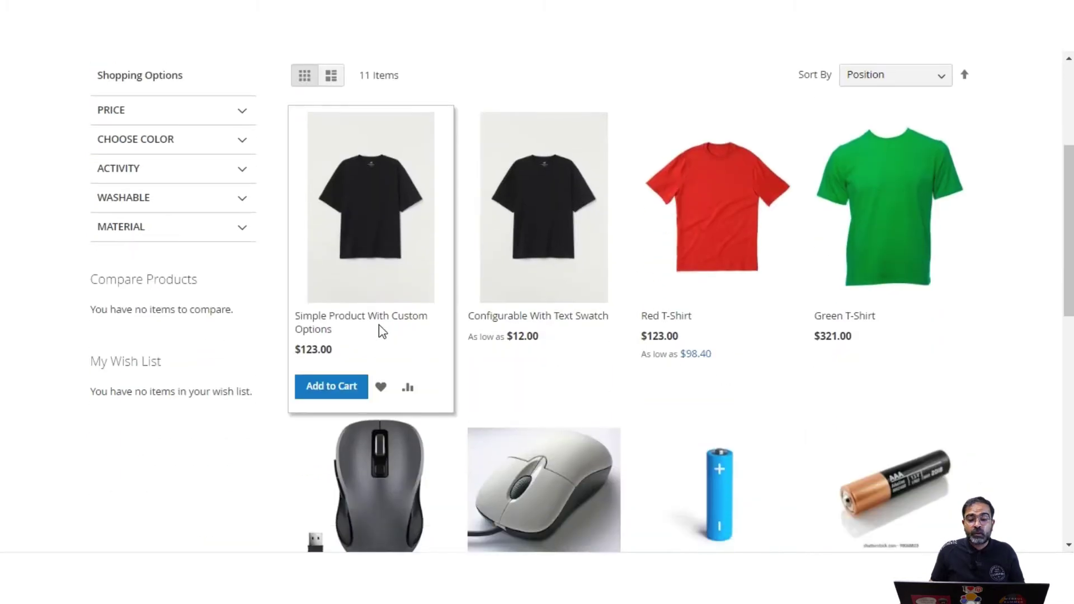
scroll(378, 331, "up", 3)
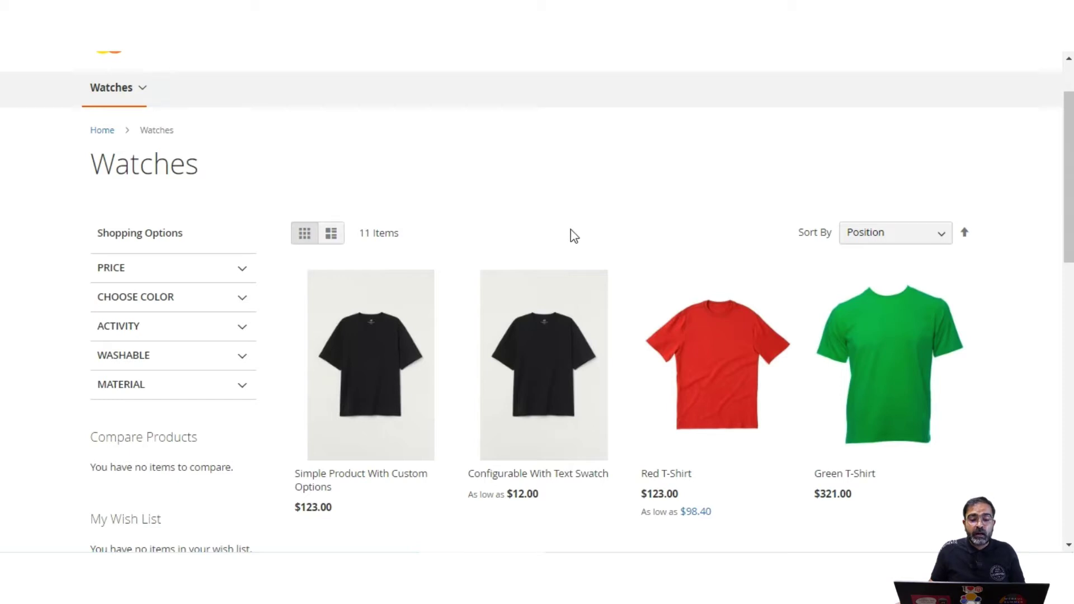
Step: Examine the Compare Products and My Wish List headings beside the Watches product list
scroll(448, 290, "down", 3)
left_click_drag(213, 283, 97, 281)
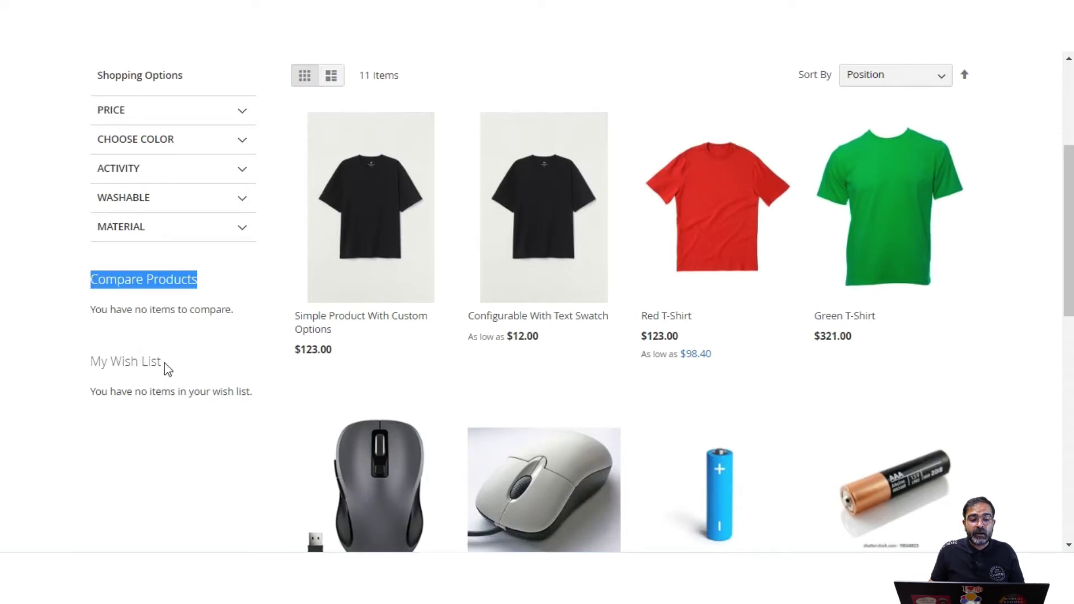
left_click_drag(167, 367, 98, 362)
scroll(721, 400, "up", 5)
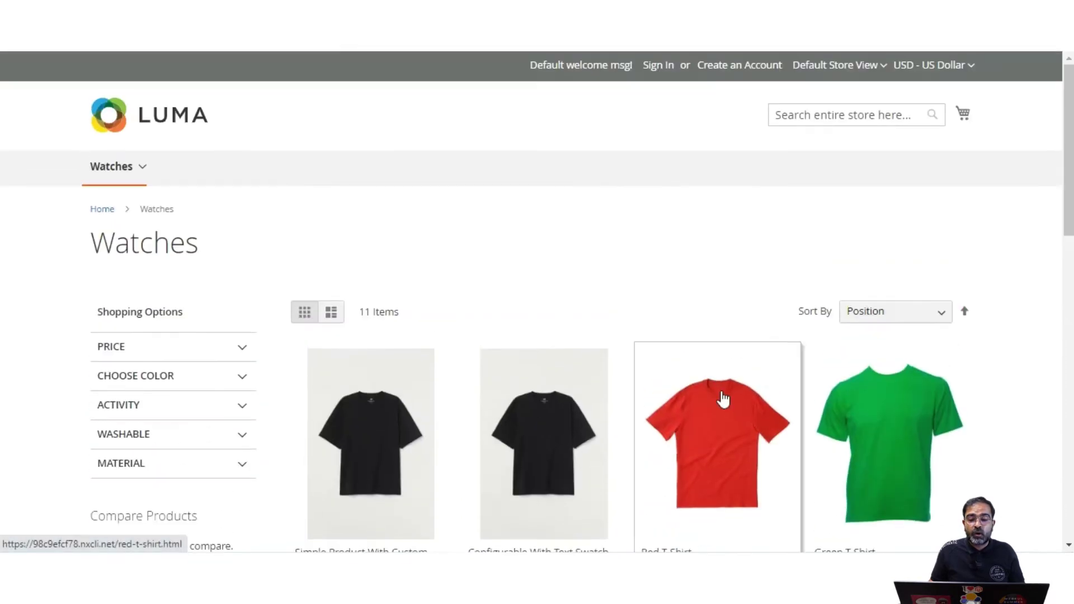
Step: Open the Red T-Shirt product page and examine its More Information attributes and Reviews section
left_click(721, 408)
scroll(725, 412, "down", 2)
scroll(725, 413, "down", 3)
scroll(723, 320, "down", 4)
scroll(746, 276, "down", 5)
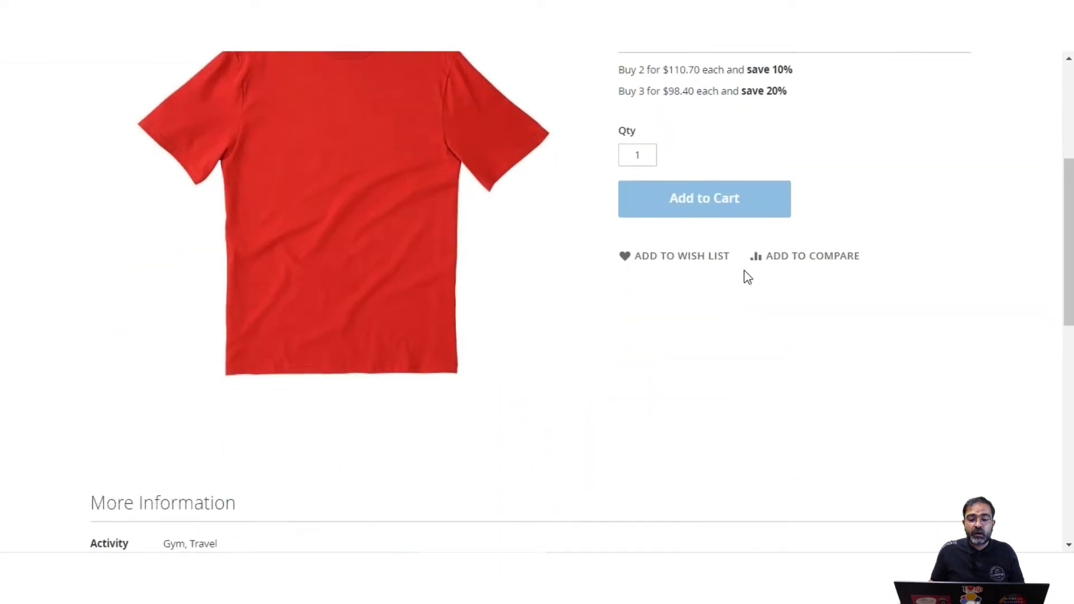
left_click_drag(236, 221, 84, 227)
scroll(168, 348, "down", 3)
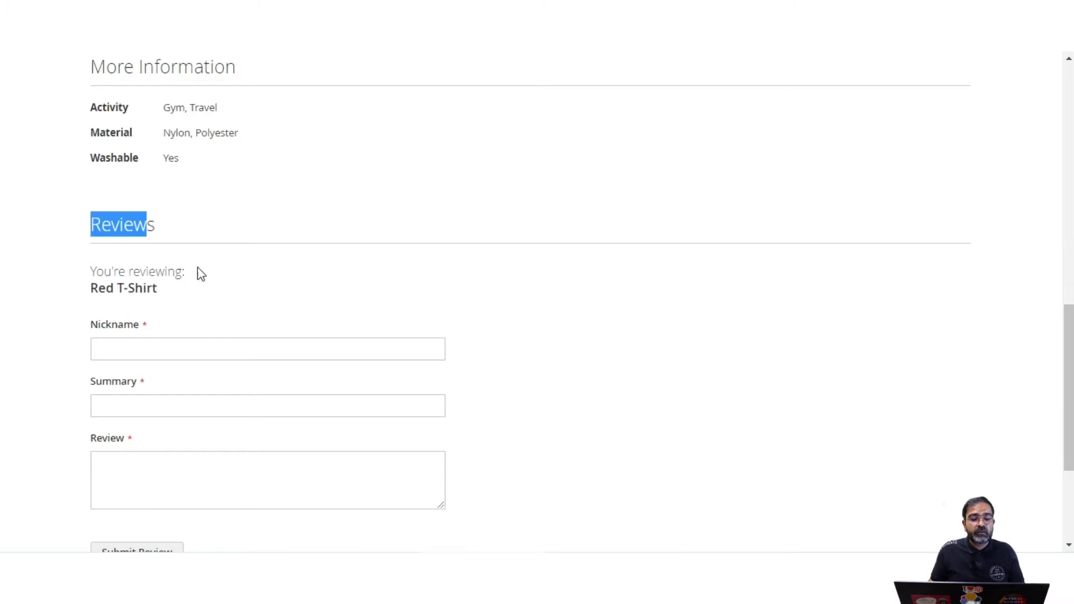
left_click(267, 226)
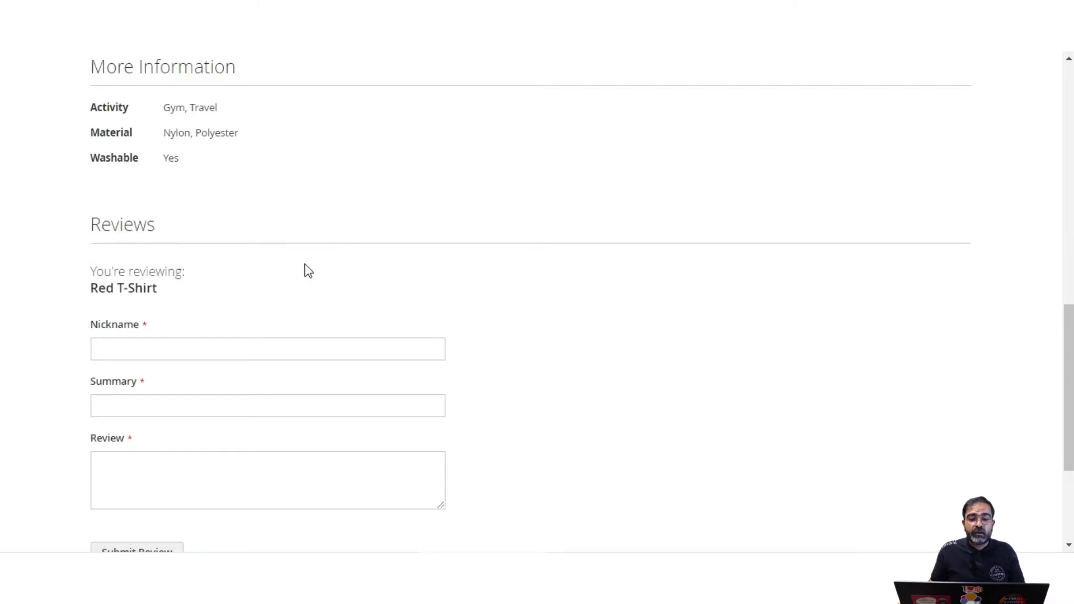
scroll(308, 271, "up", 12)
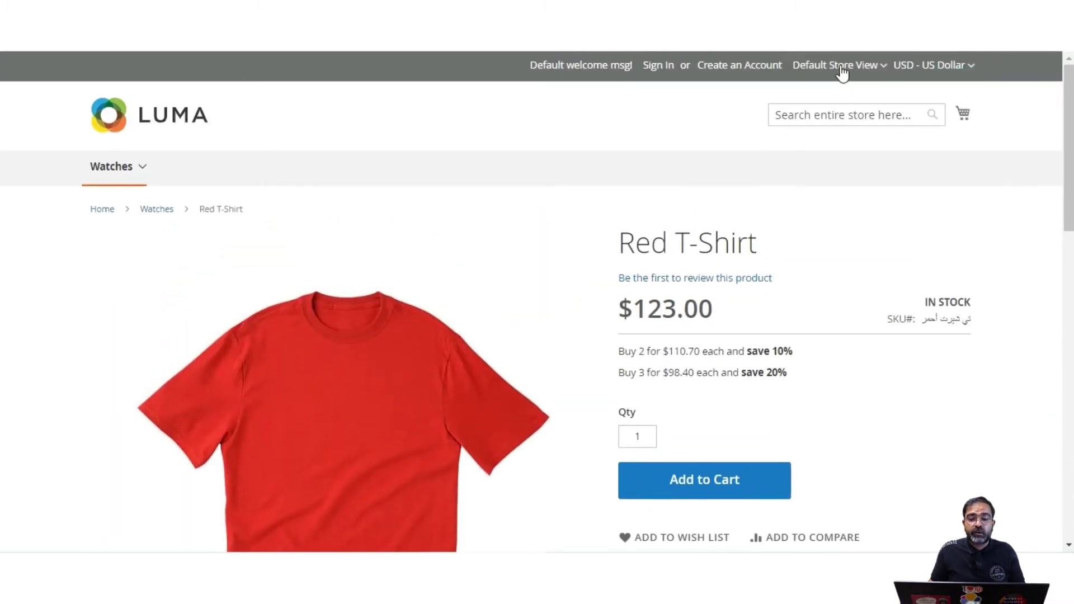
Step: View the available store views and the Add to Cart, wish list and compare labels on the Red T-Shirt page
left_click(874, 72)
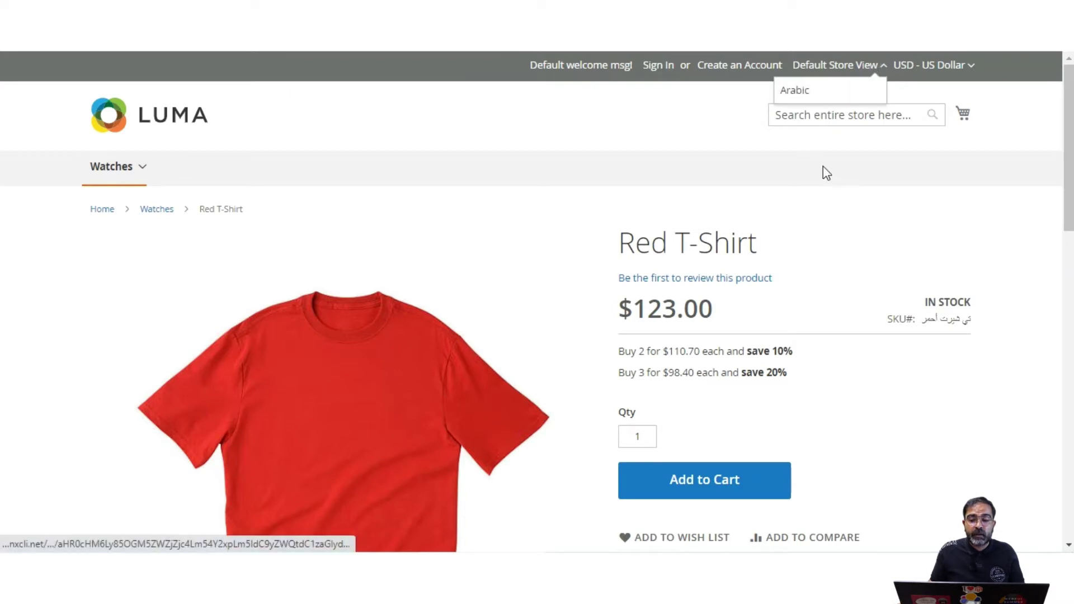
scroll(805, 281, "down", 8)
scroll(686, 314, "up", 4)
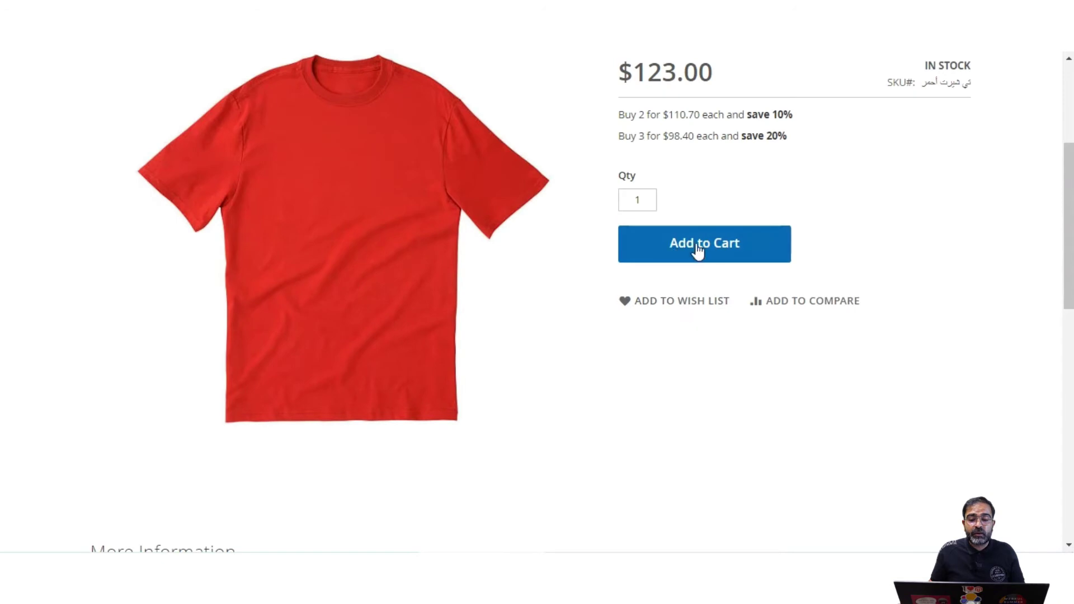
scroll(686, 268, "down", 3)
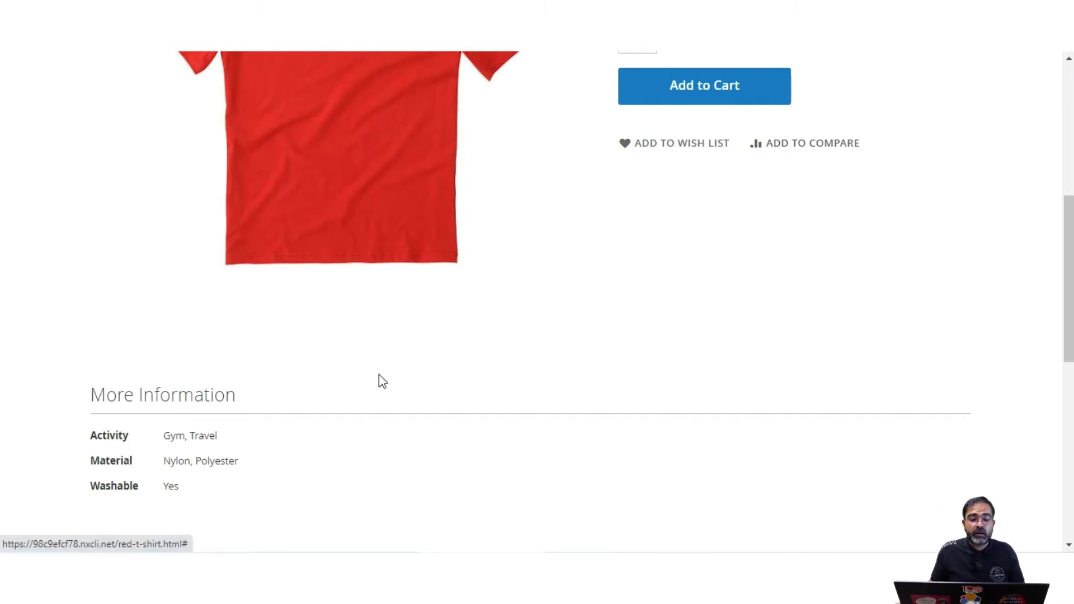
Step: Recheck the More Information and Reviews headings on the Red T-Shirt page as static text needing translation
scroll(379, 378, "down", 2)
left_click_drag(235, 324, 89, 317)
scroll(132, 353, "down", 1)
scroll(132, 353, "down", 3)
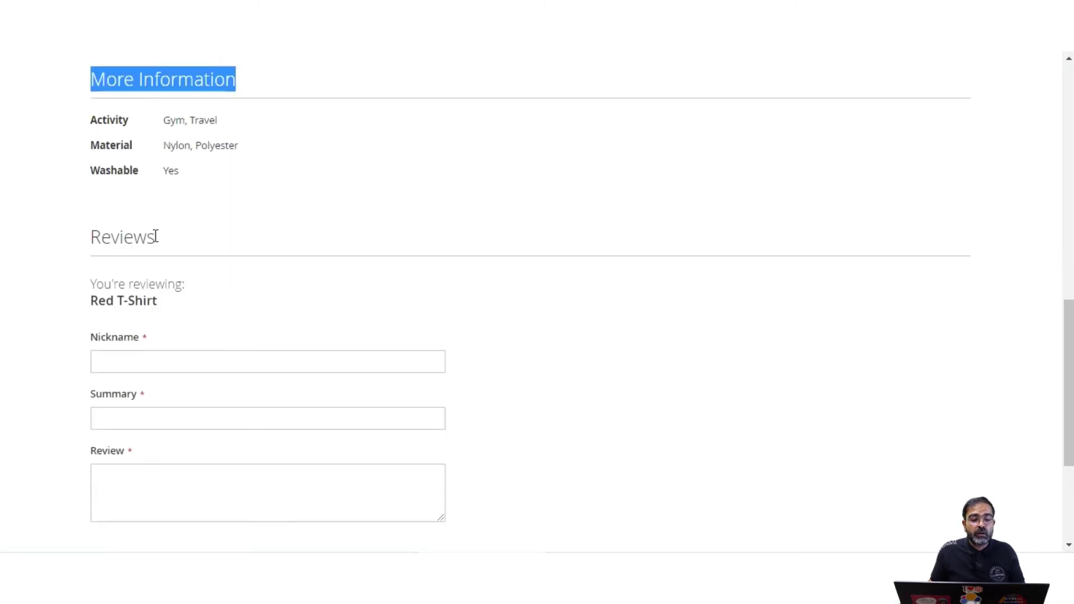
left_click_drag(156, 236, 79, 238)
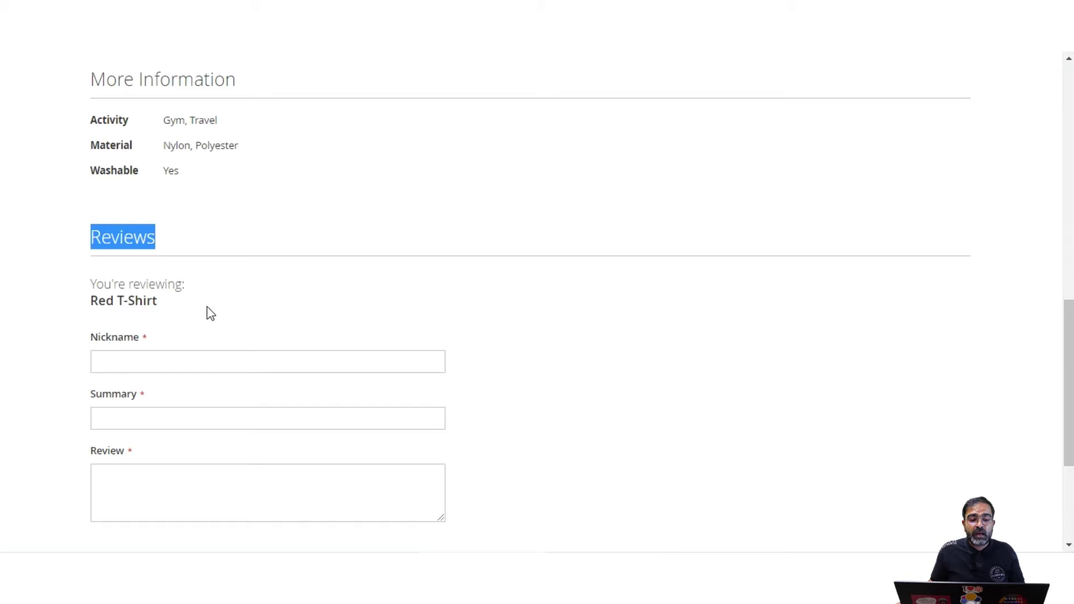
scroll(333, 299, "up", 3)
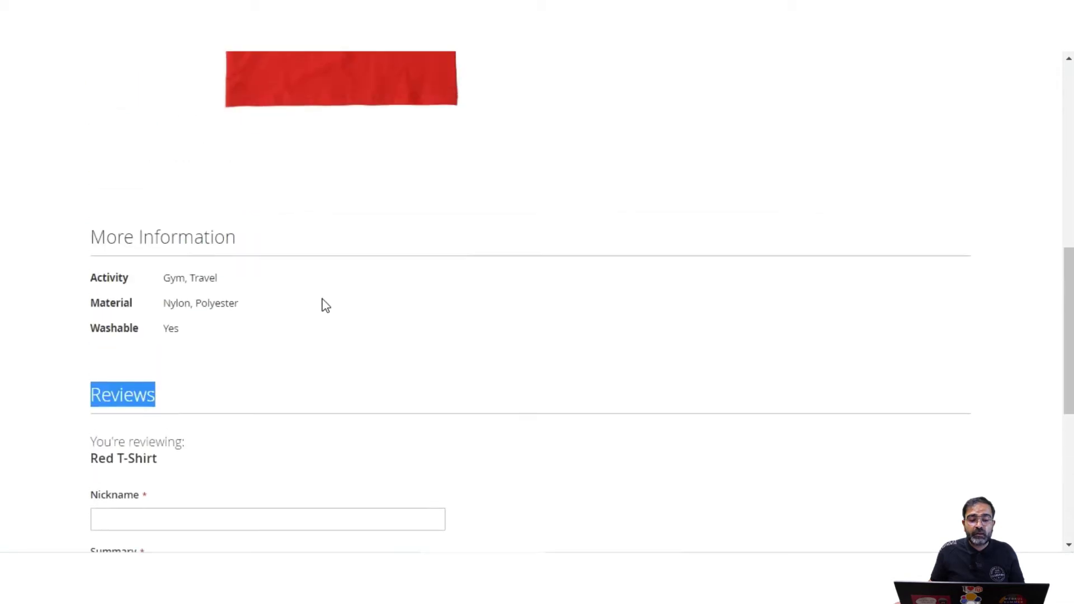
scroll(414, 295, "up", 5)
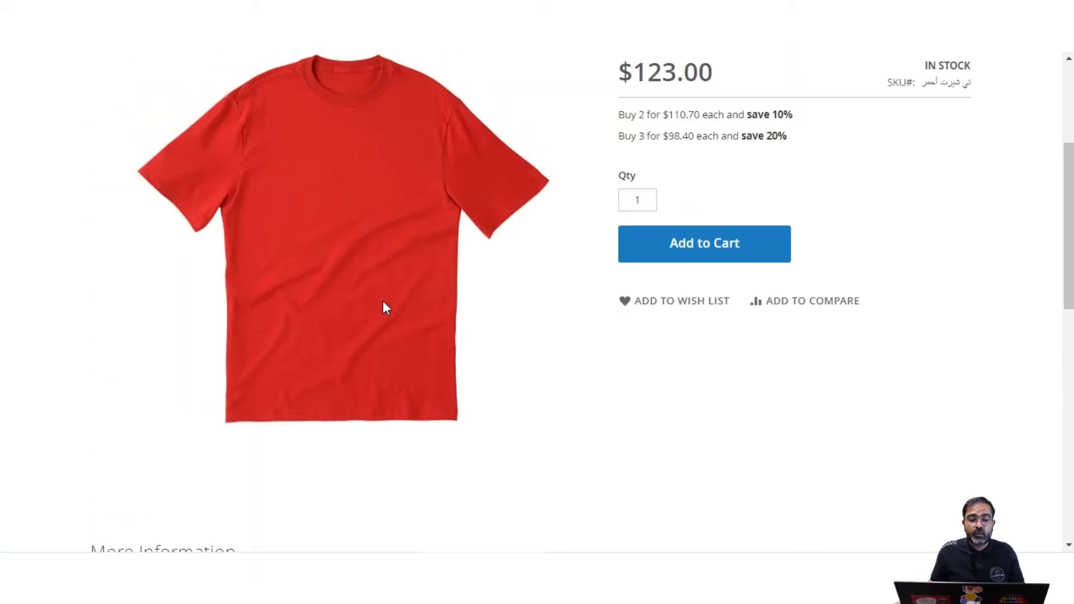
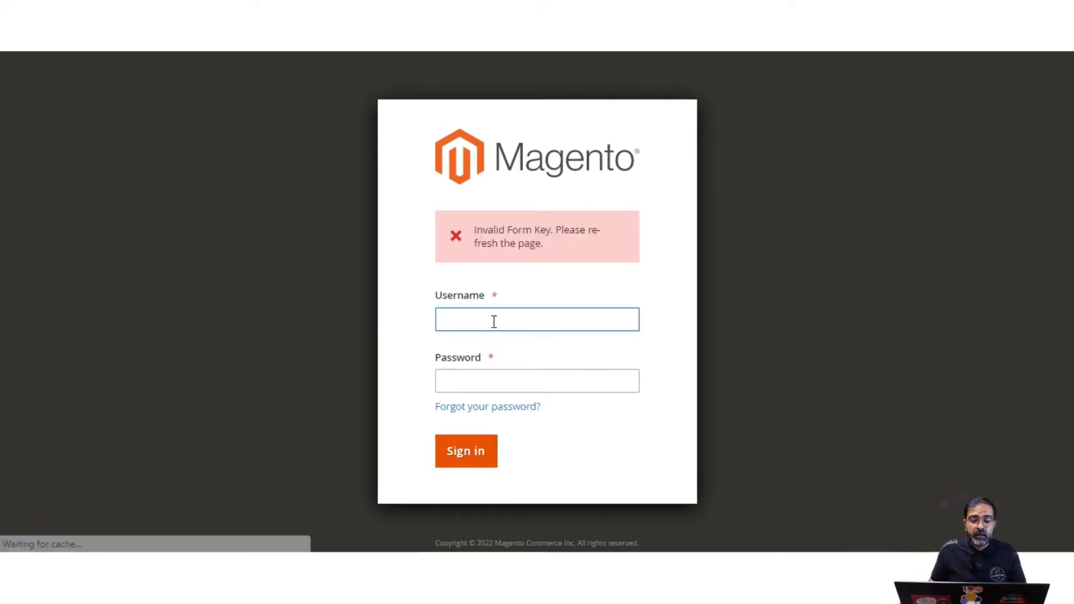
Step: Switch to the Magento admin and sign in with the admin username and account password
type("admin")
key("Tab")
type("••••••••")
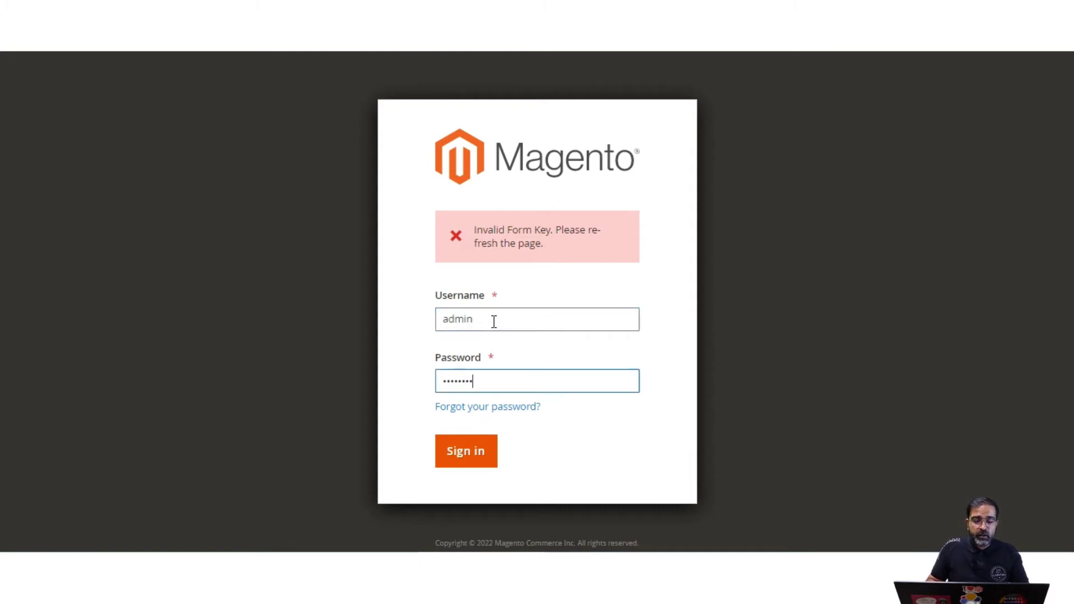
left_click(467, 448)
left_click(468, 451)
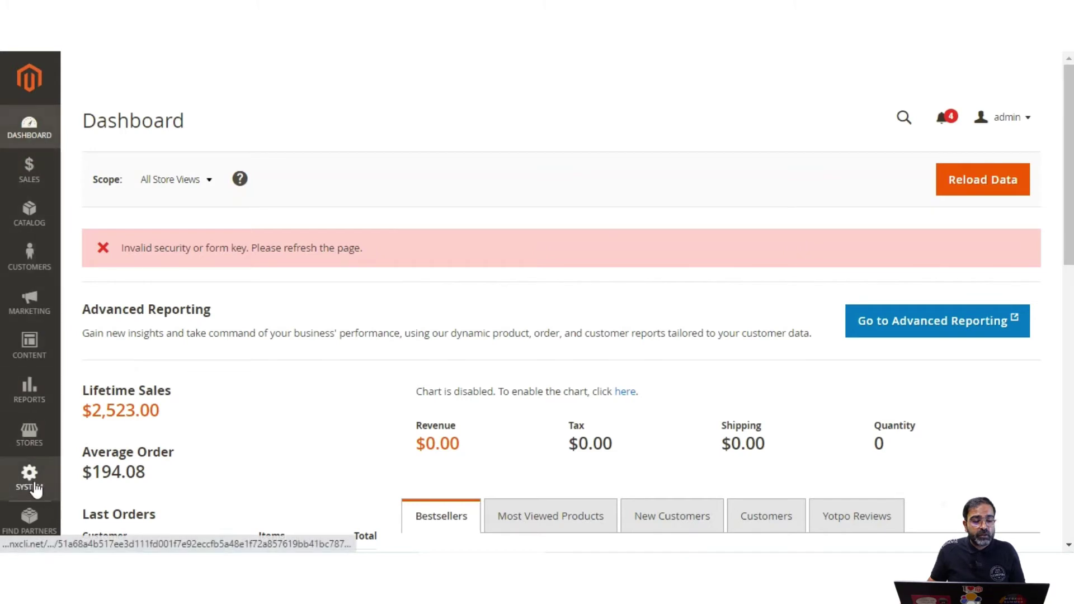
Step: Open the list of all stores in the admin and dismiss the browser's password check notice
left_click(42, 443)
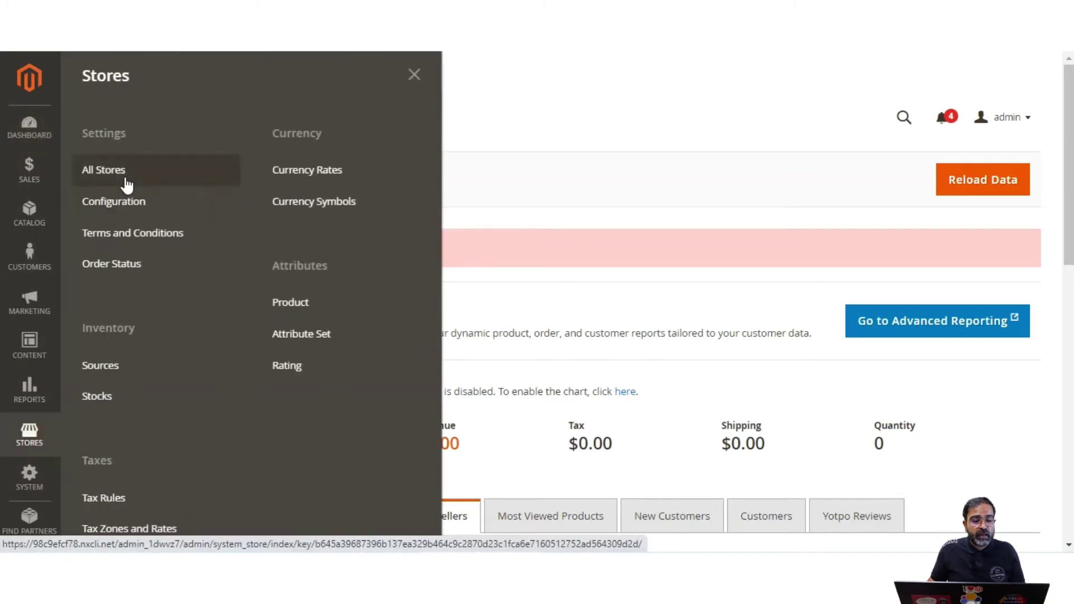
left_click(127, 184)
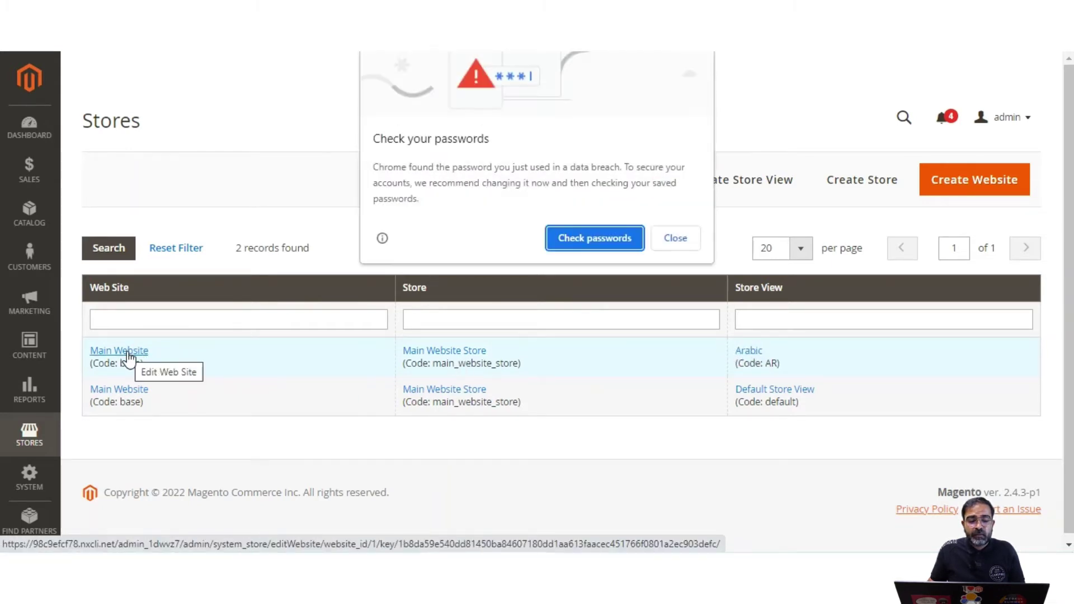
left_click(685, 239)
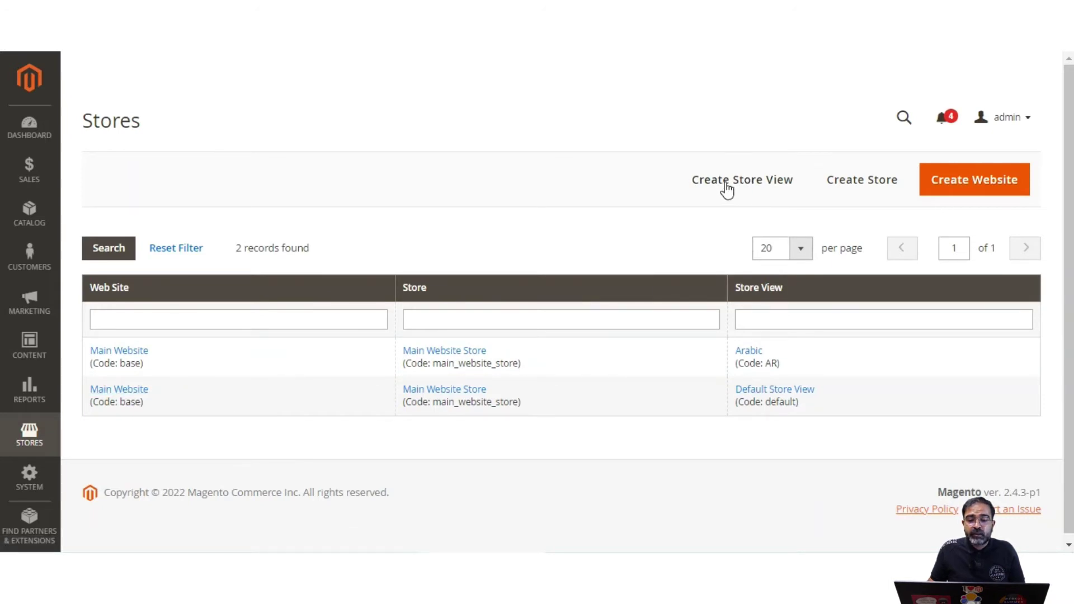
Step: Set up a new store view under Main Website Store with name French, code FR, status Enabled and sort order 1
left_click(754, 181)
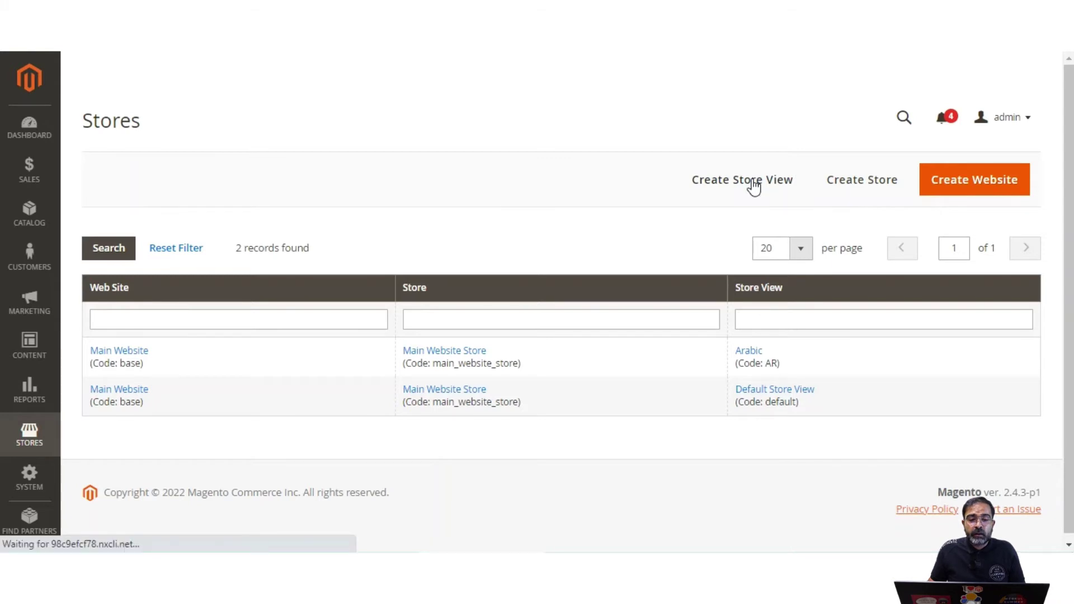
left_click(447, 282)
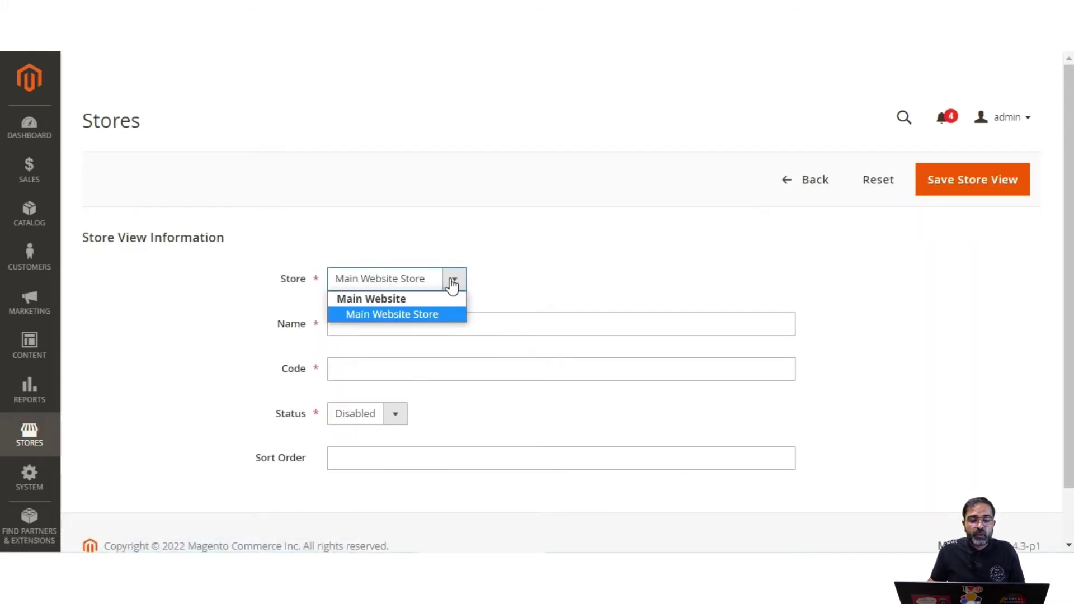
left_click(439, 315)
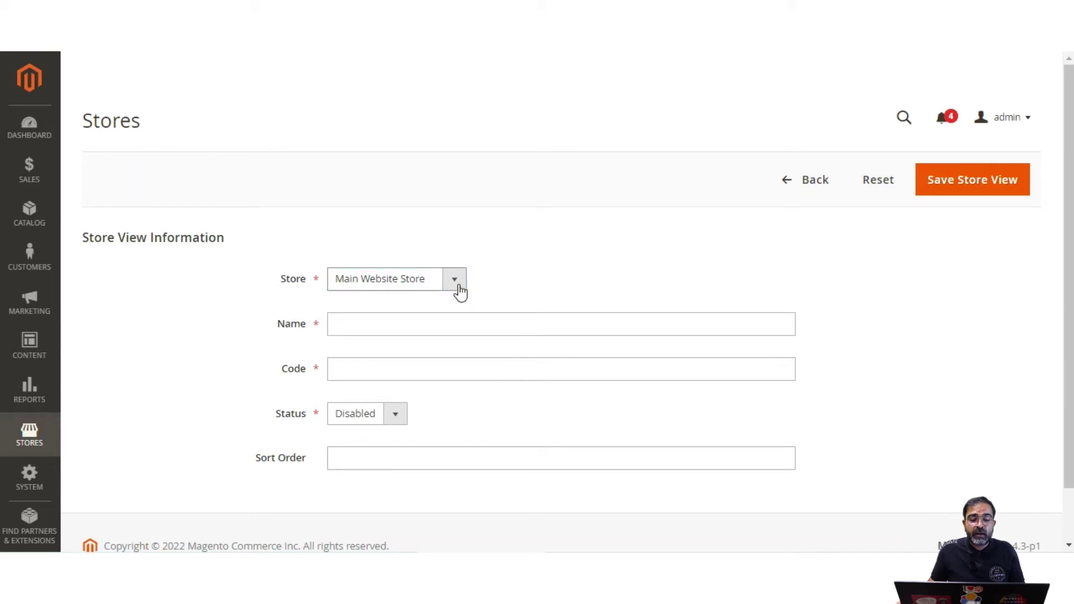
left_click(403, 325)
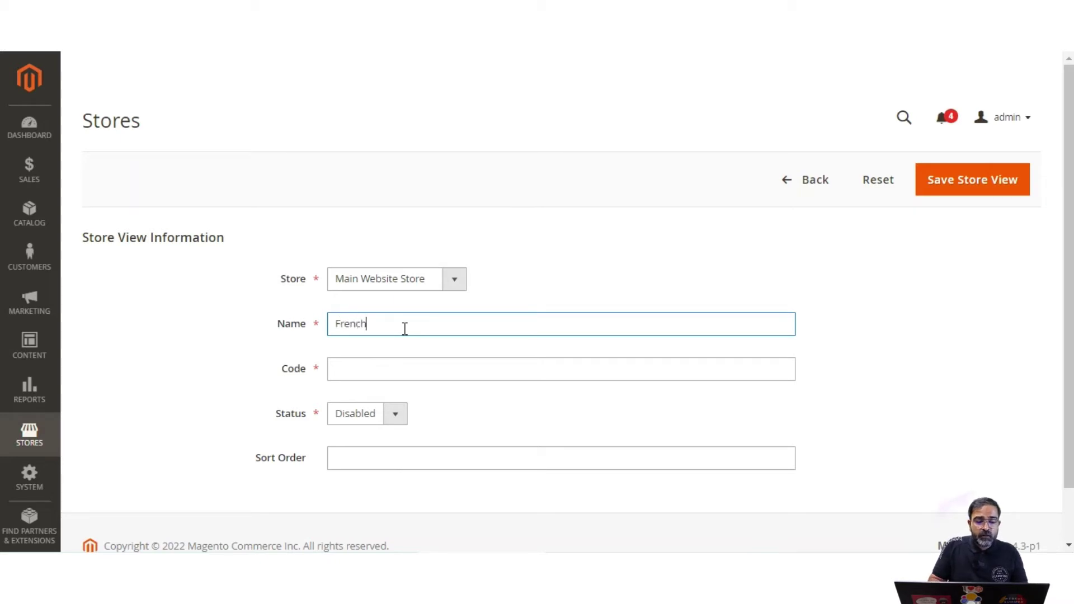
left_click(394, 364)
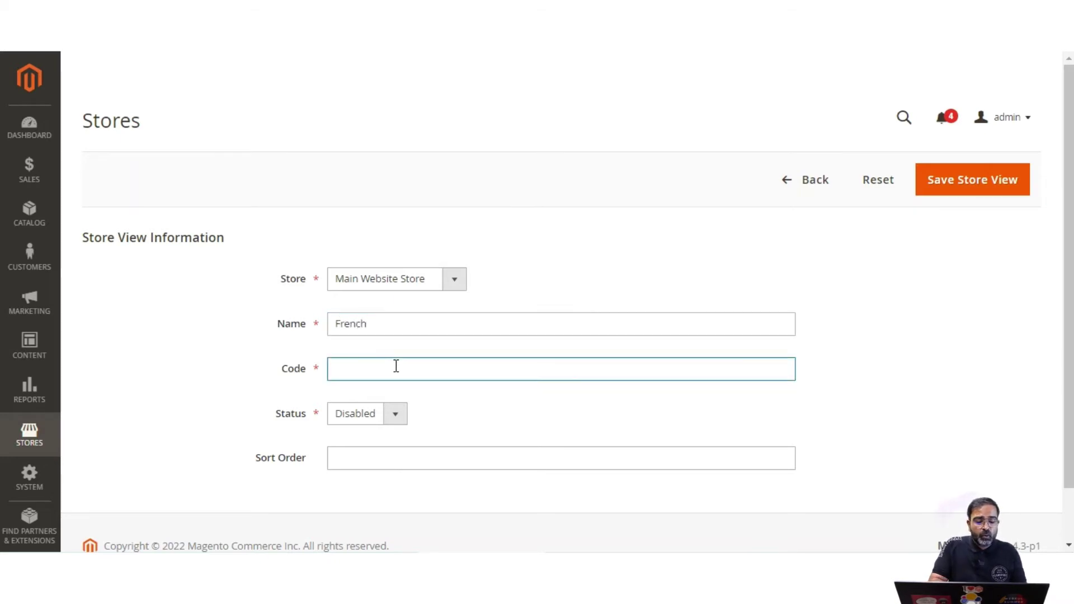
left_click(395, 413)
left_click(391, 445)
left_click(382, 455)
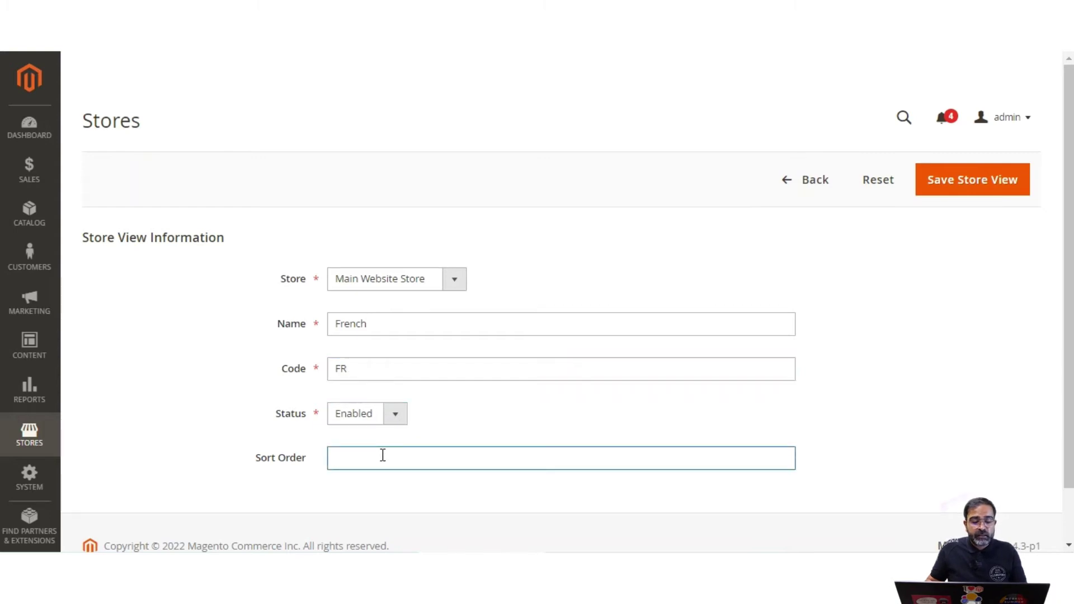
left_click(533, 431)
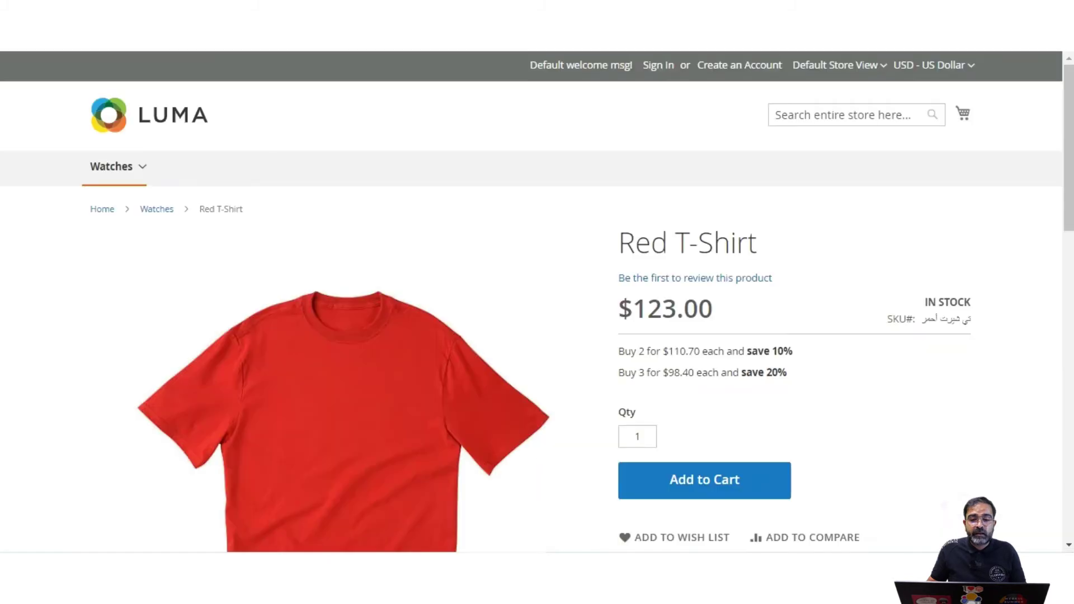
Step: Save the French store view, accepting the long-operation warning, and check the store view choices on the storefront
left_click(877, 76)
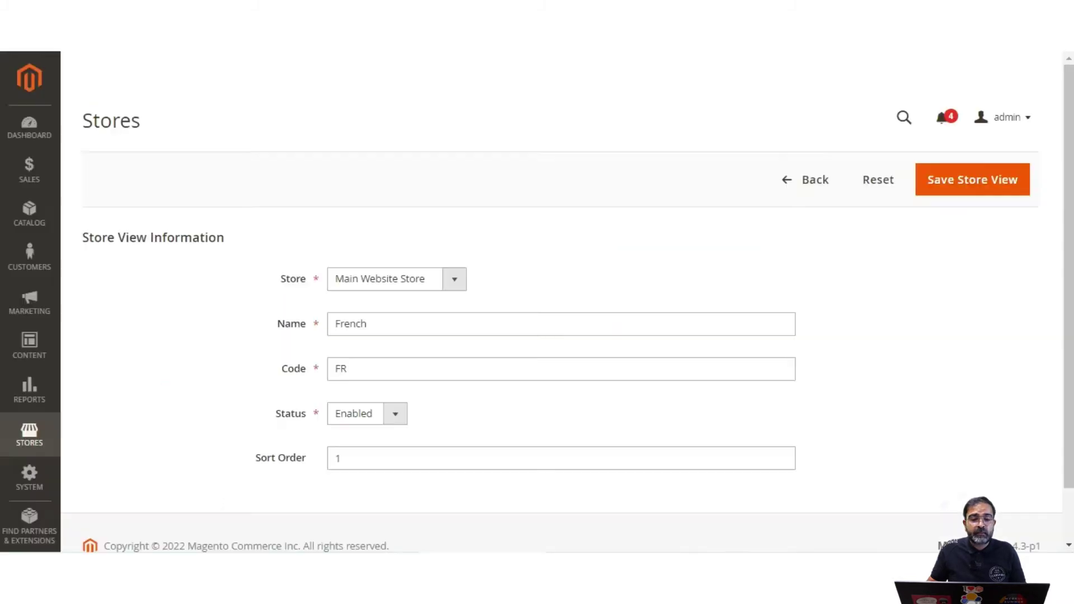
left_click(956, 184)
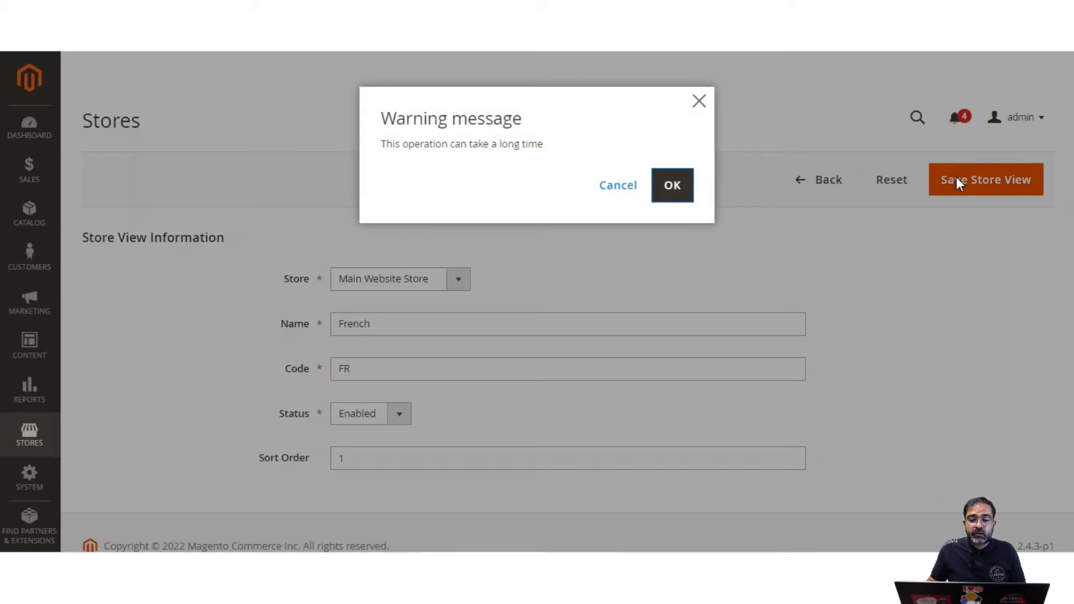
left_click(671, 188)
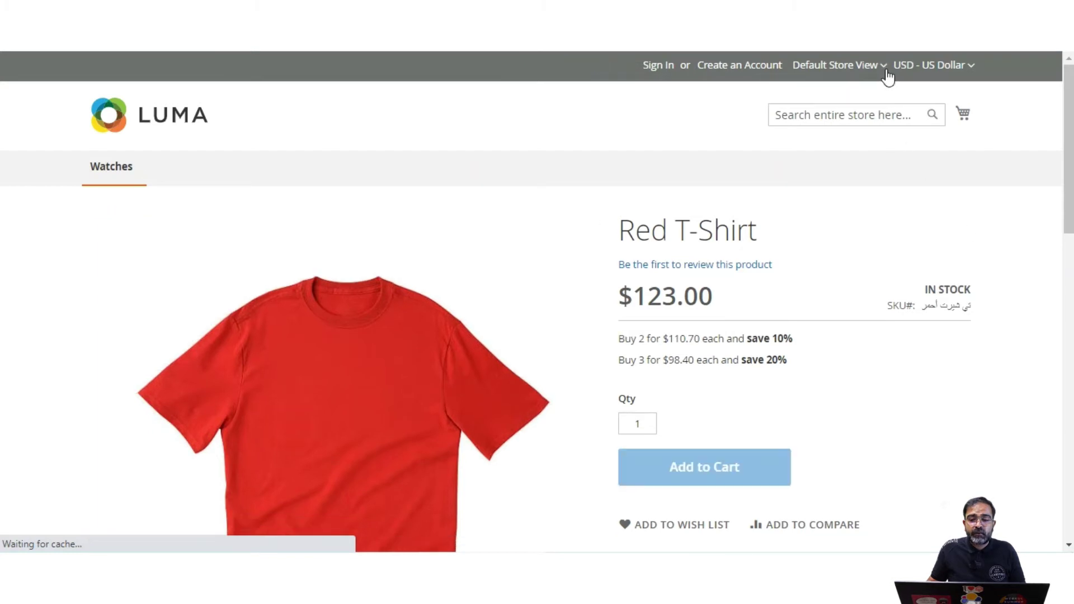
left_click(882, 73)
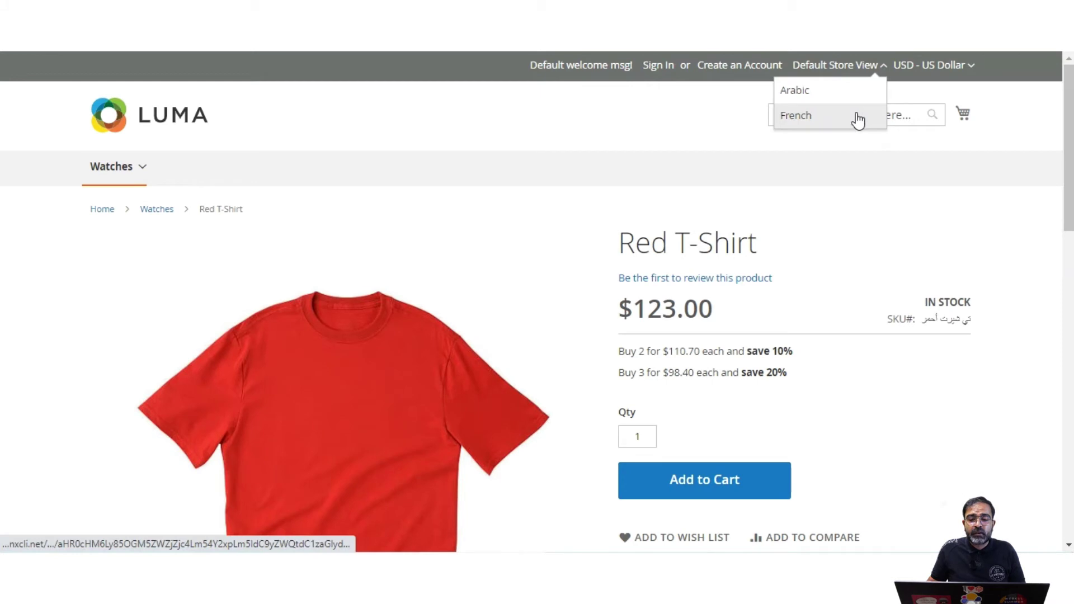
Step: Switch the Red T-Shirt product page to the French store view and check the other store views offered
left_click(824, 116)
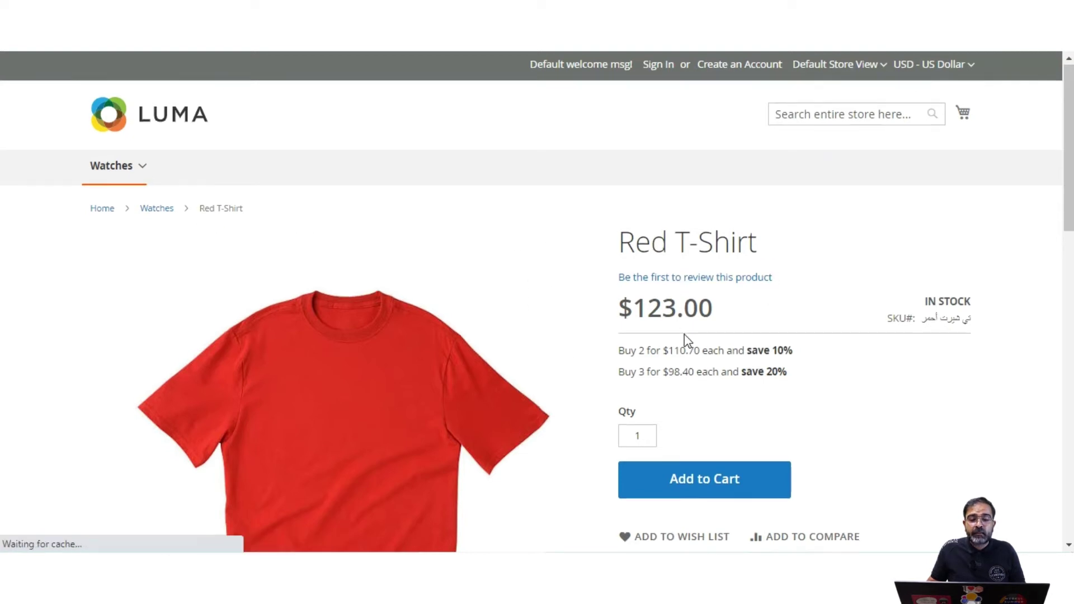
scroll(687, 340, "down", 1)
scroll(696, 358, "up", 1)
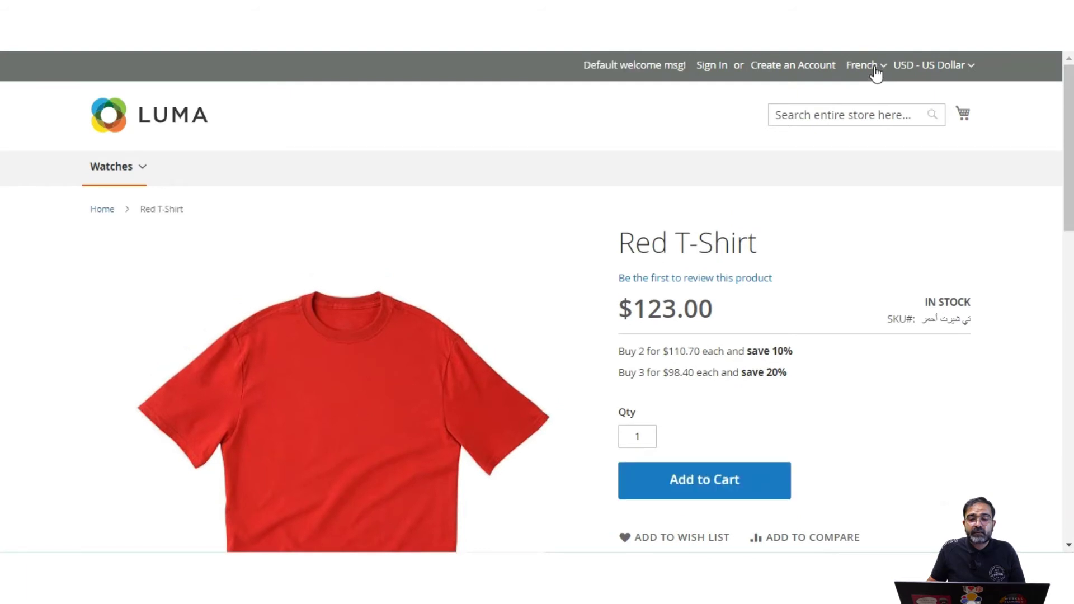
left_click(875, 70)
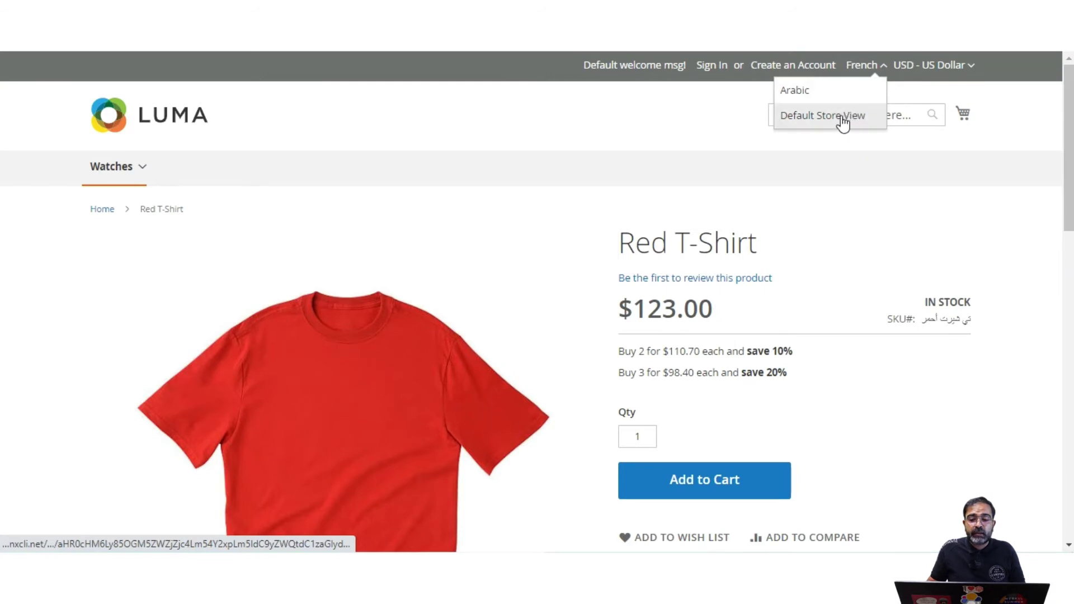
left_click(877, 71)
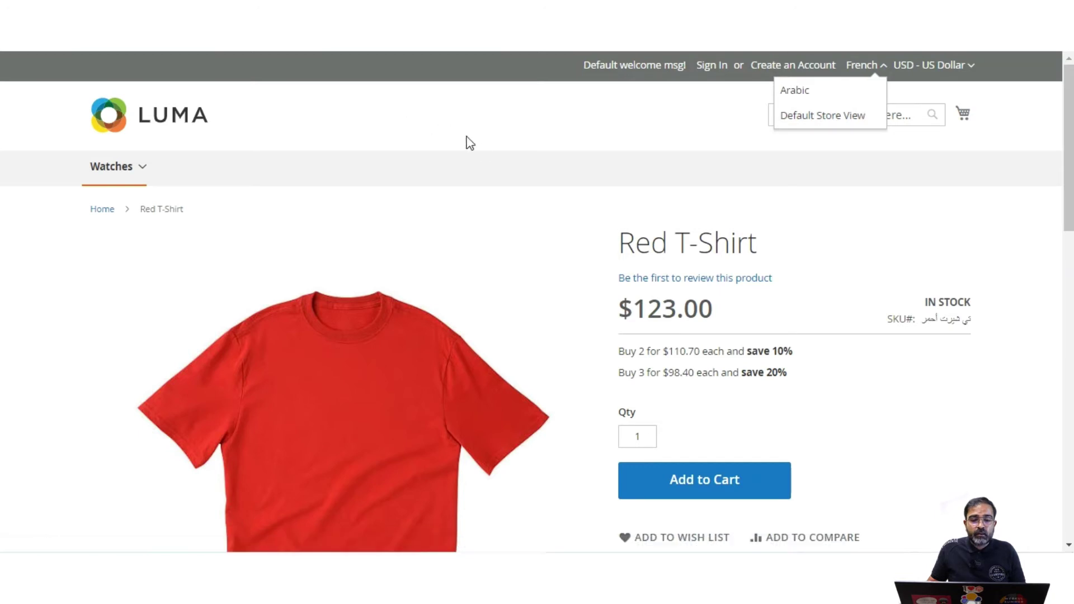
Step: Switch to the Magento admin, open the Arabic store view from the stores list and review its store, name, code, status and sort order
key("ctrl+Tab")
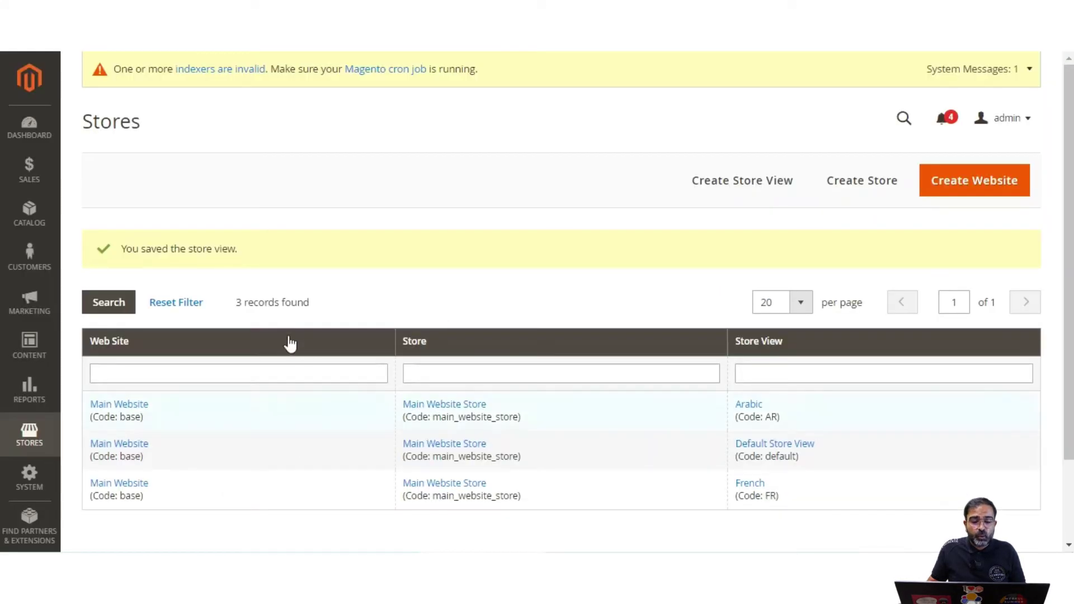
left_click(748, 405)
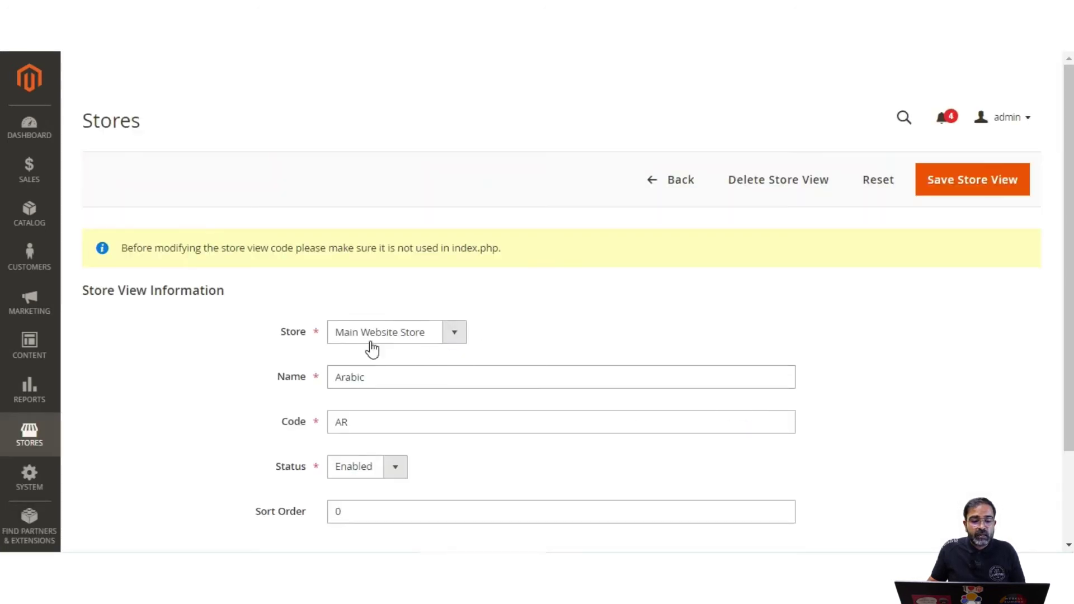
left_click(453, 340)
left_click(455, 338)
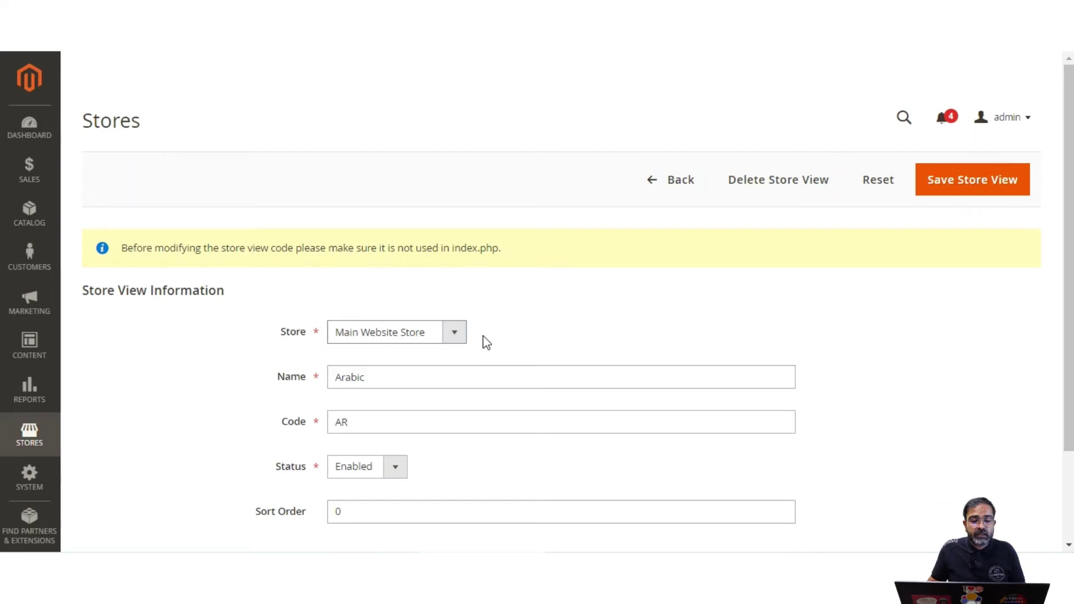
scroll(450, 369, "down", 3)
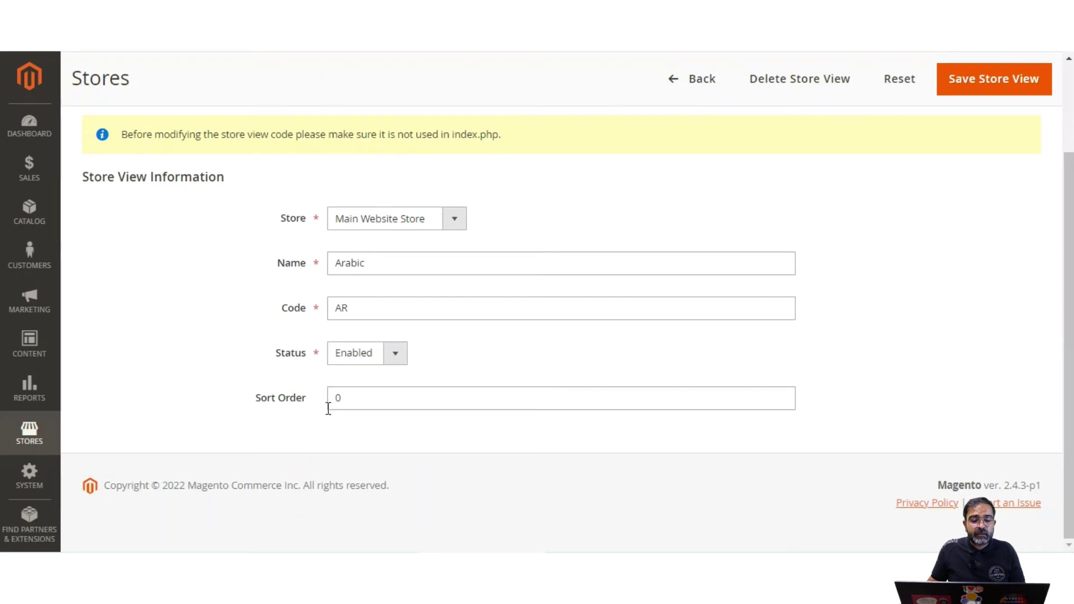
scroll(381, 409, "up", 2)
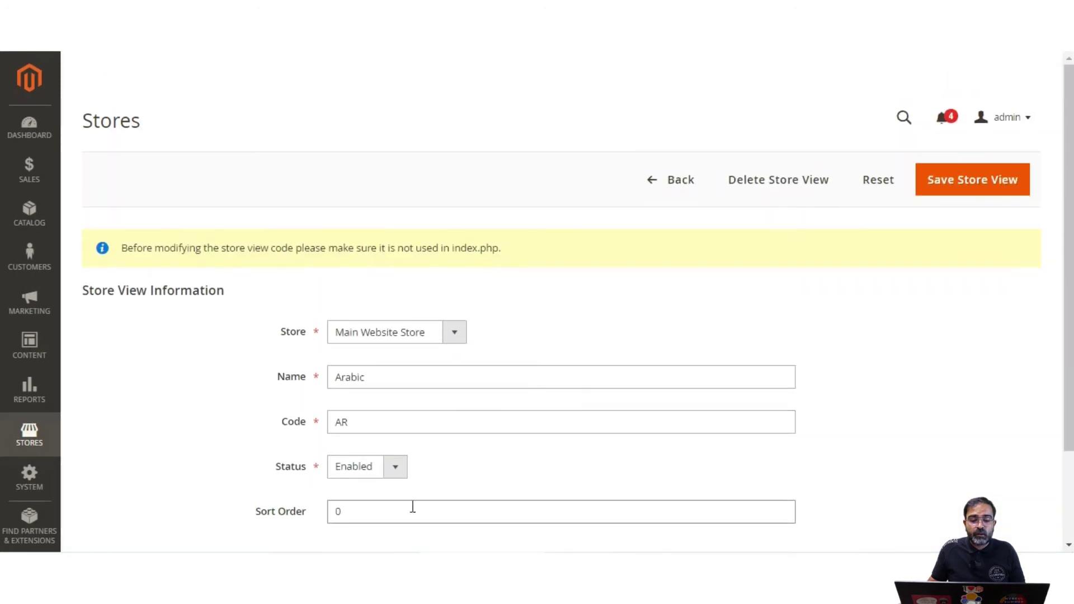
left_click(961, 187)
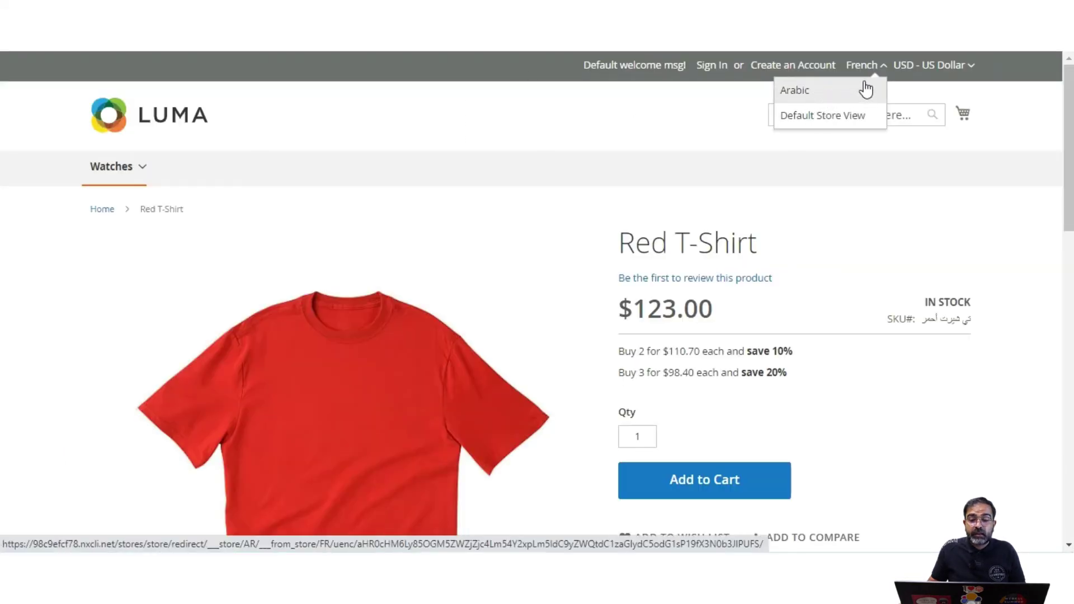
Step: Return the storefront product page to Default Store View and check its list of alternative store views
left_click(851, 119)
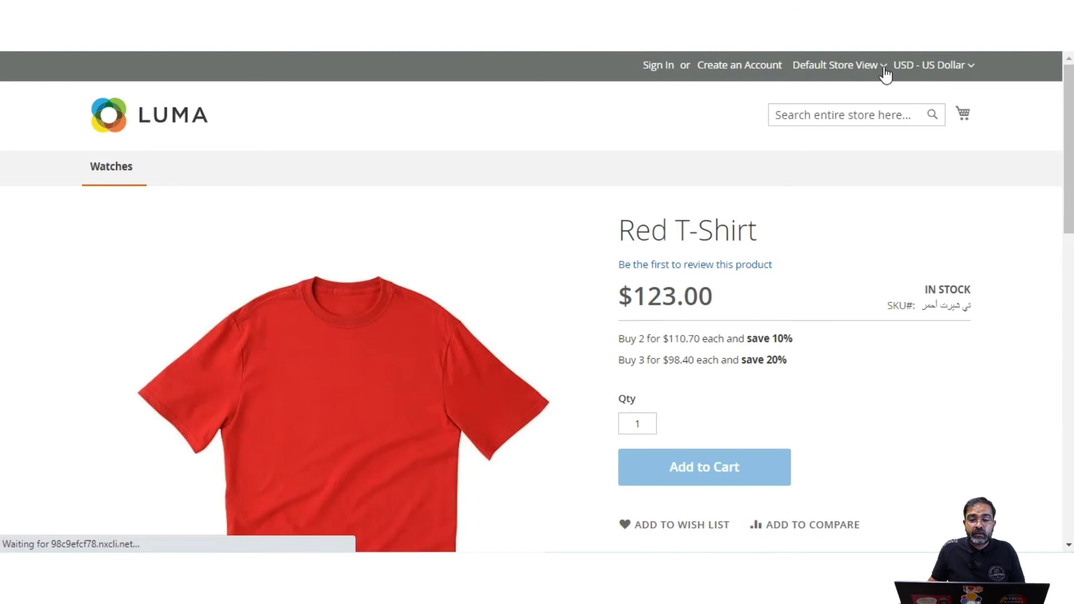
left_click(883, 67)
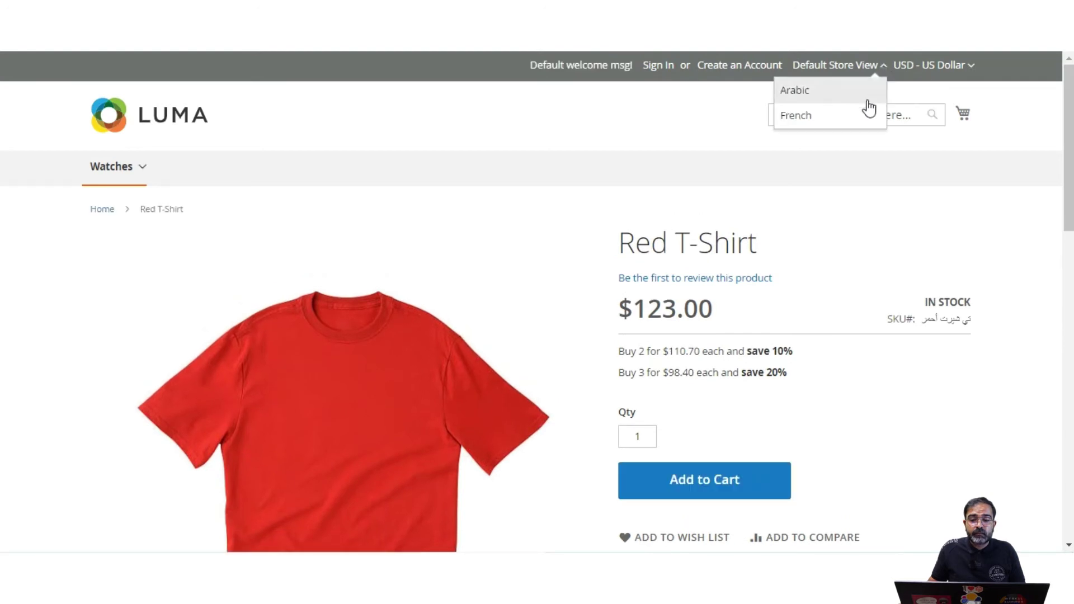
left_click(484, 102)
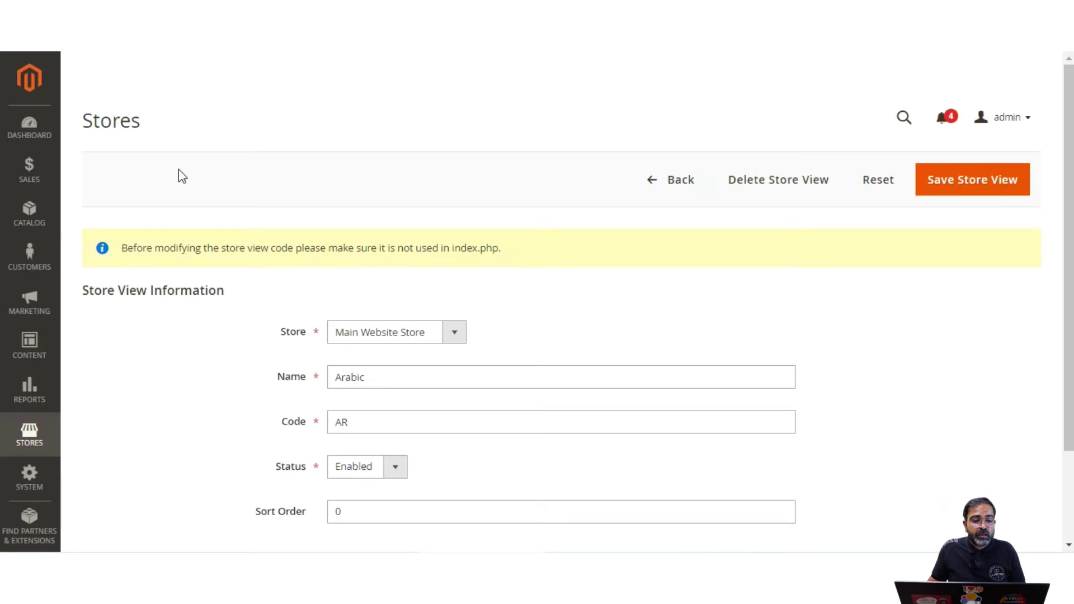
Step: Open the catalog's category management in the Magento admin and select the Watches category under Default Category
left_click(38, 222)
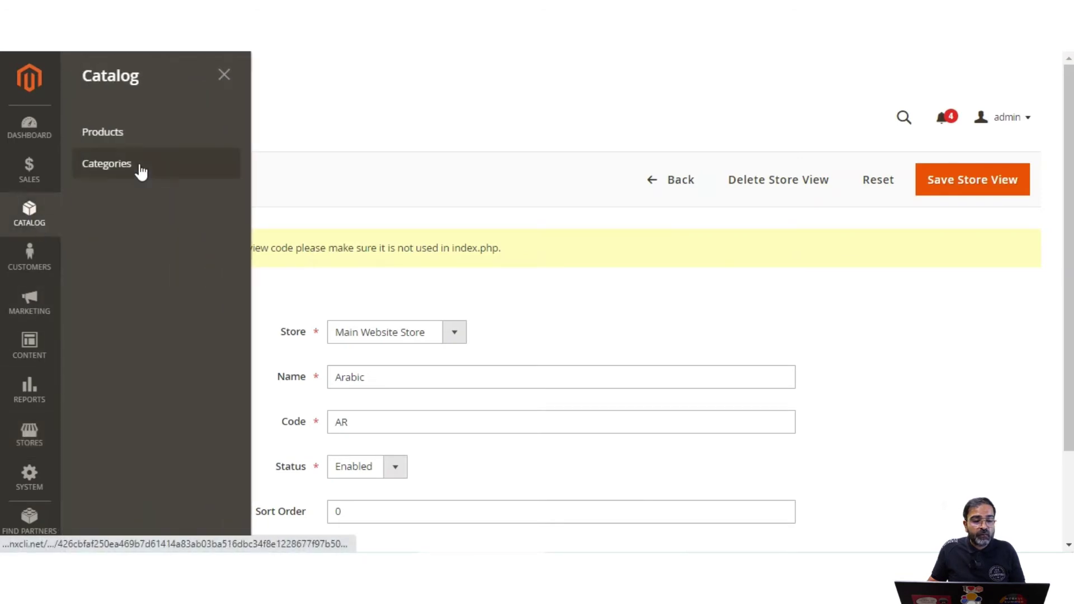
left_click(140, 168)
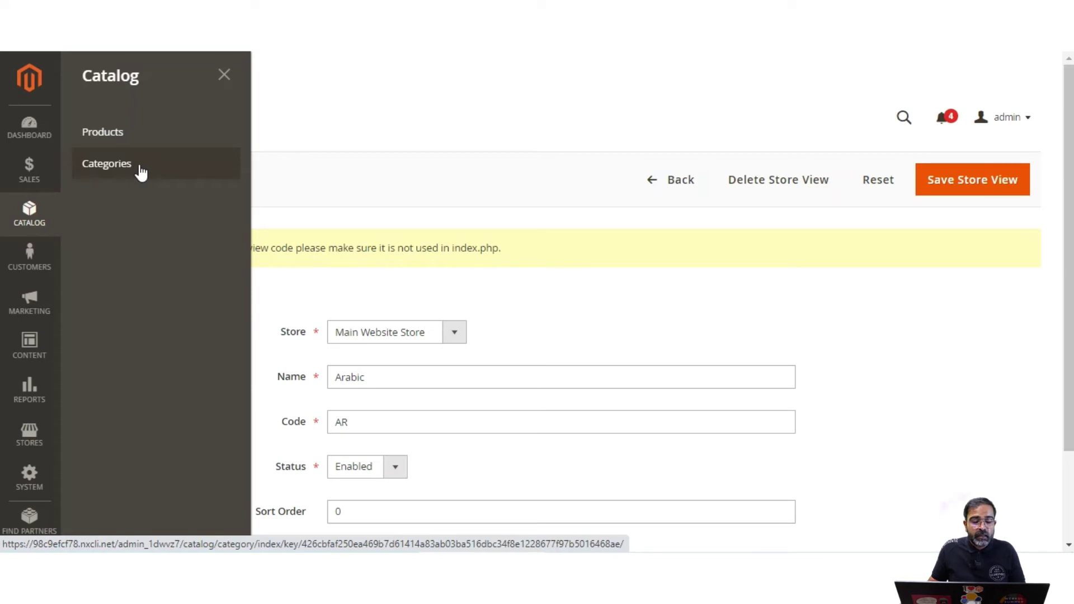
left_click(140, 171)
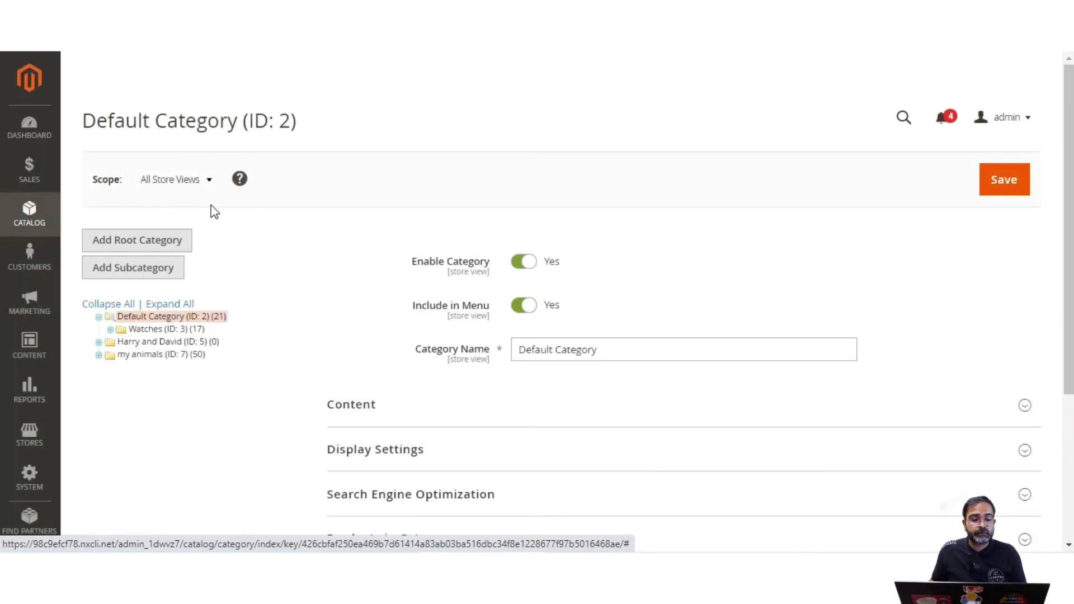
left_click(167, 329)
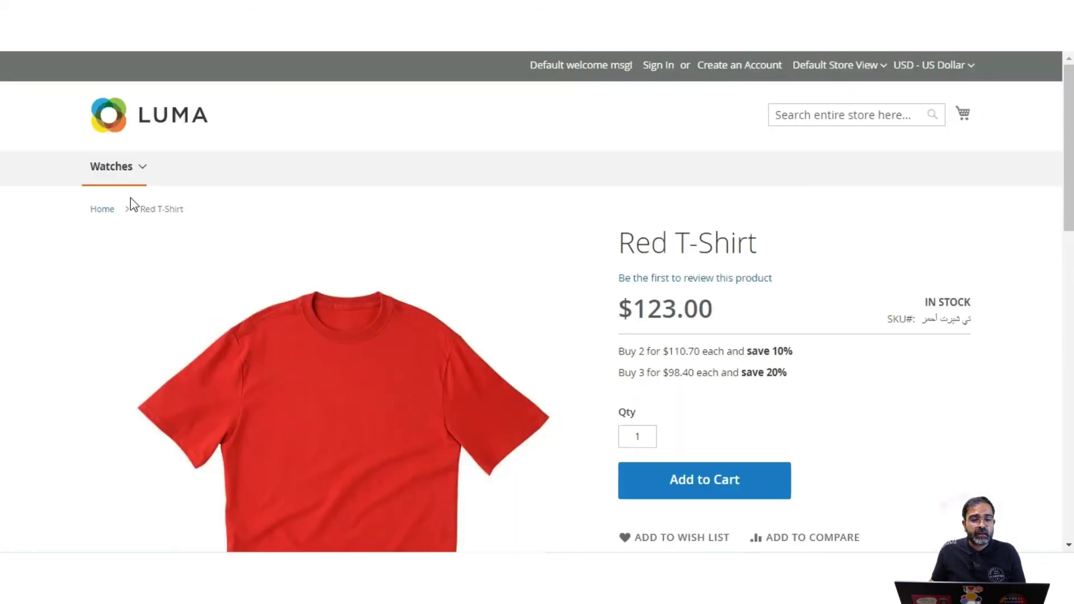
Step: Check the Watches menu on the storefront and switch the product page to the Arabic store view
mouse_move(124, 173)
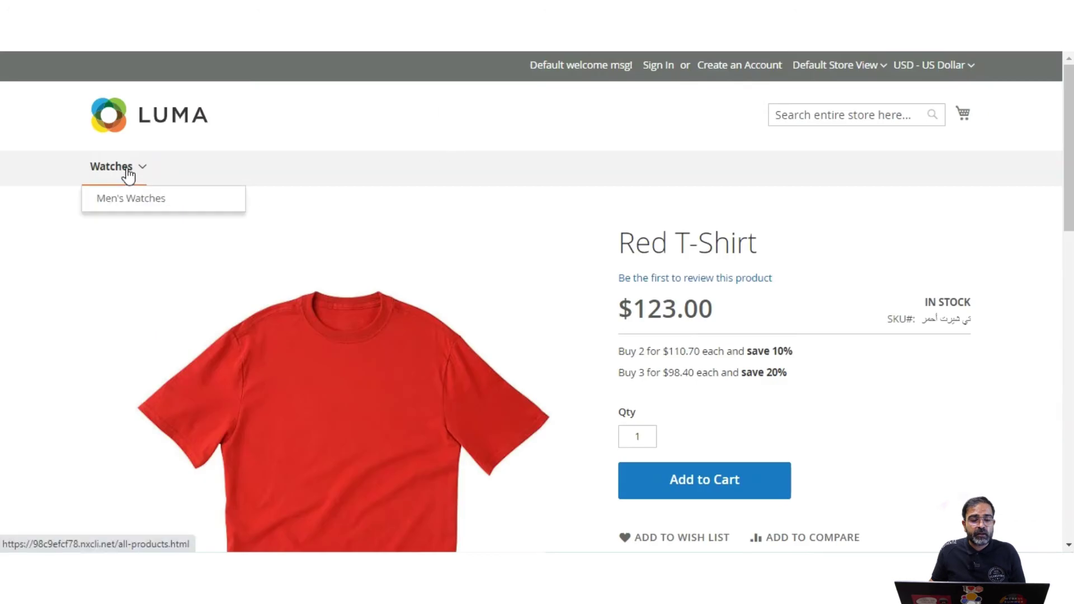
left_click(866, 71)
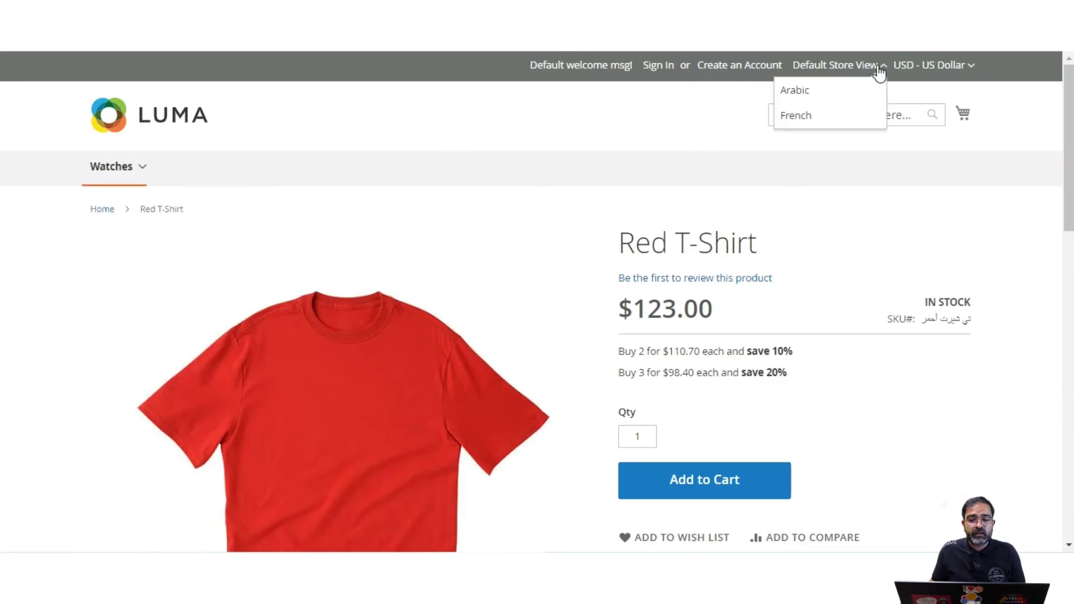
left_click(817, 93)
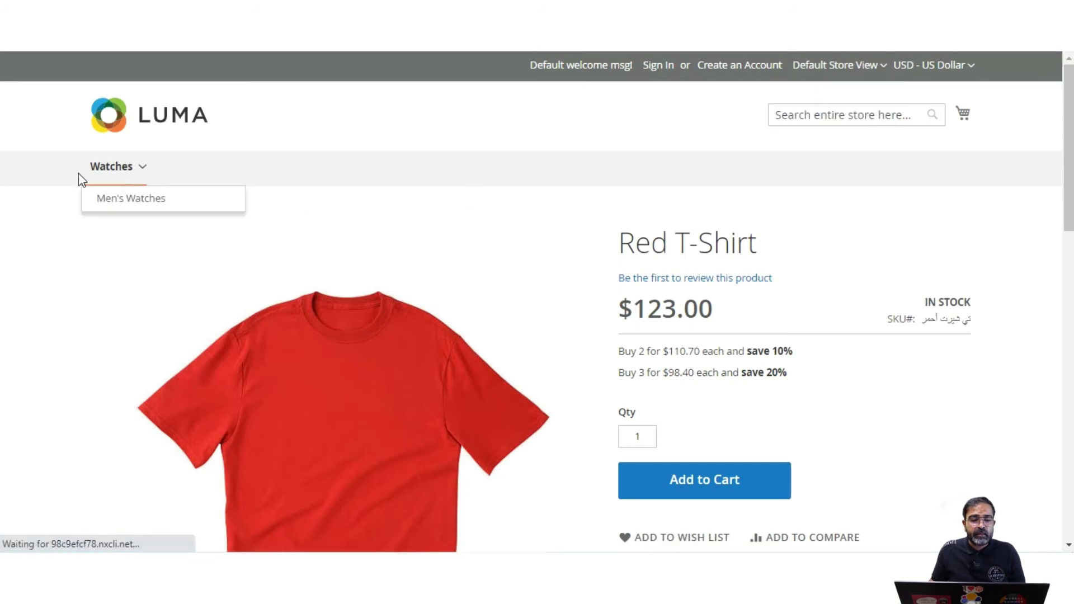
left_click(105, 205)
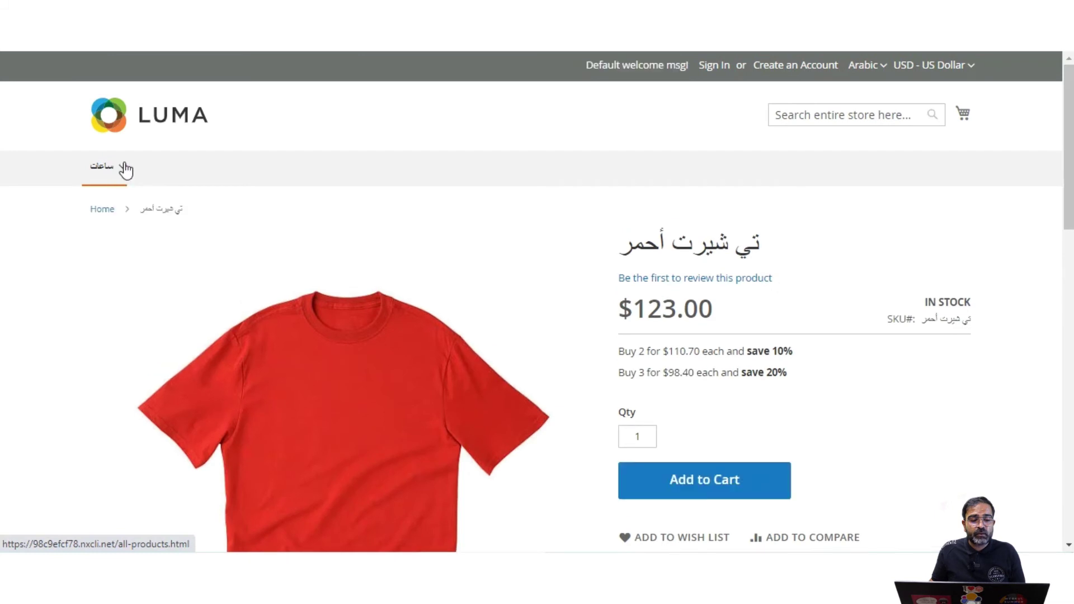
Step: Open the Watches category page in the Arabic store view and expand the أنشطة filter to inspect its translated options
mouse_move(127, 171)
left_click(137, 200)
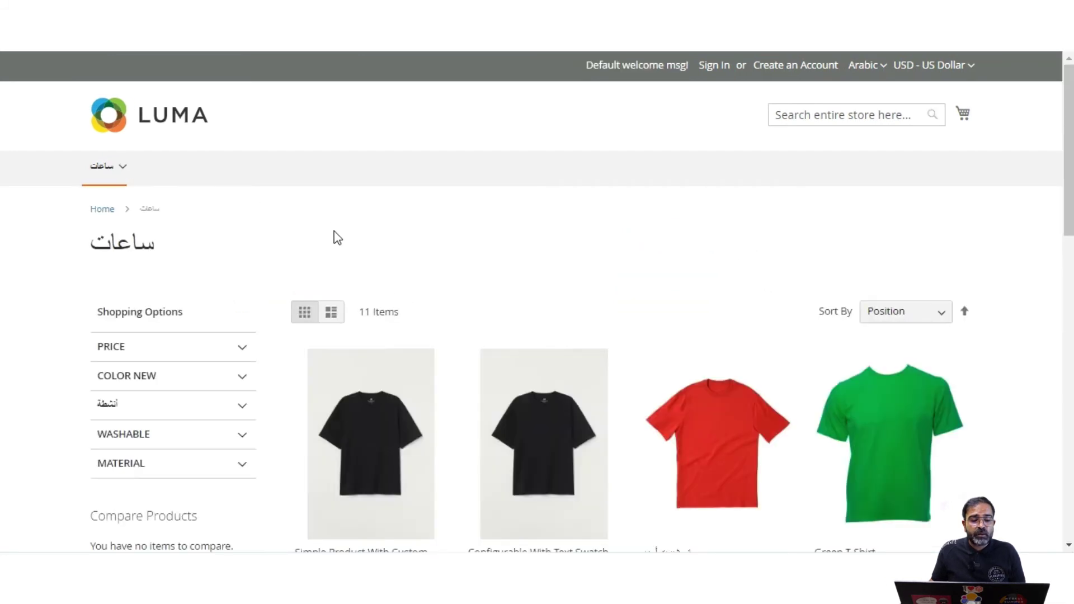
scroll(297, 246, "down", 3)
left_click(227, 251)
scroll(283, 257, "up", 3)
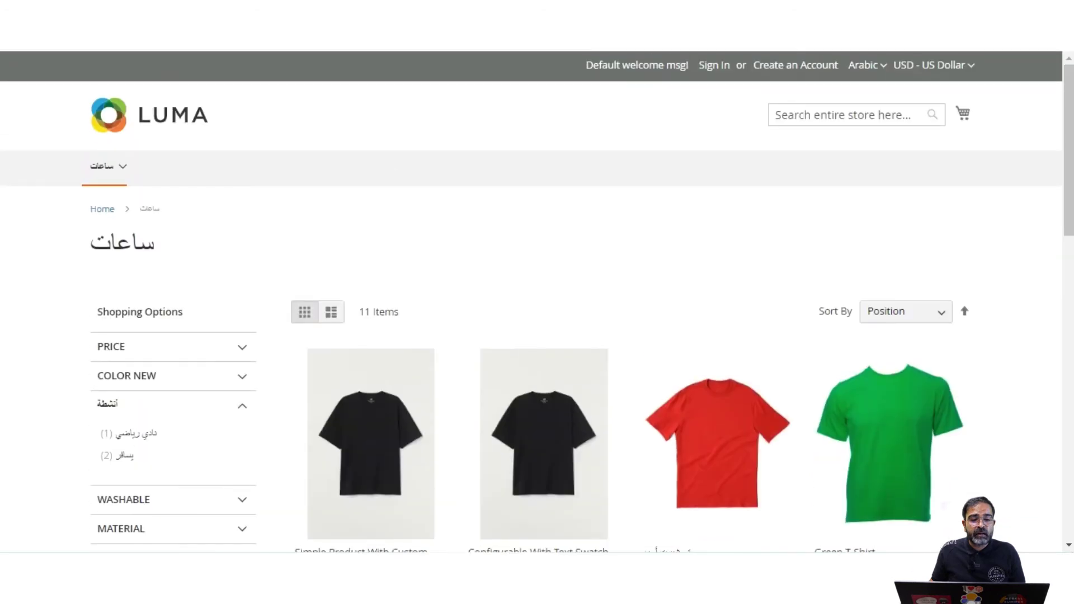
Step: Switch back to the Magento admin and change the Watches category's scope to the Arabic store view, confirming the scope switch
key("ctrl+Tab")
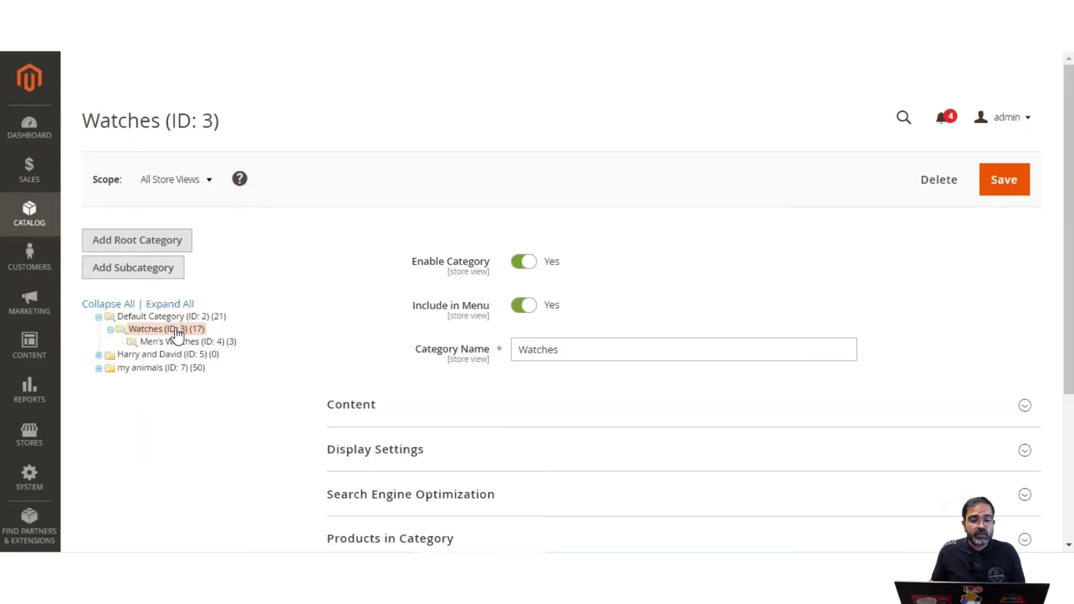
scroll(511, 399, "down", 3)
scroll(506, 400, "up", 3)
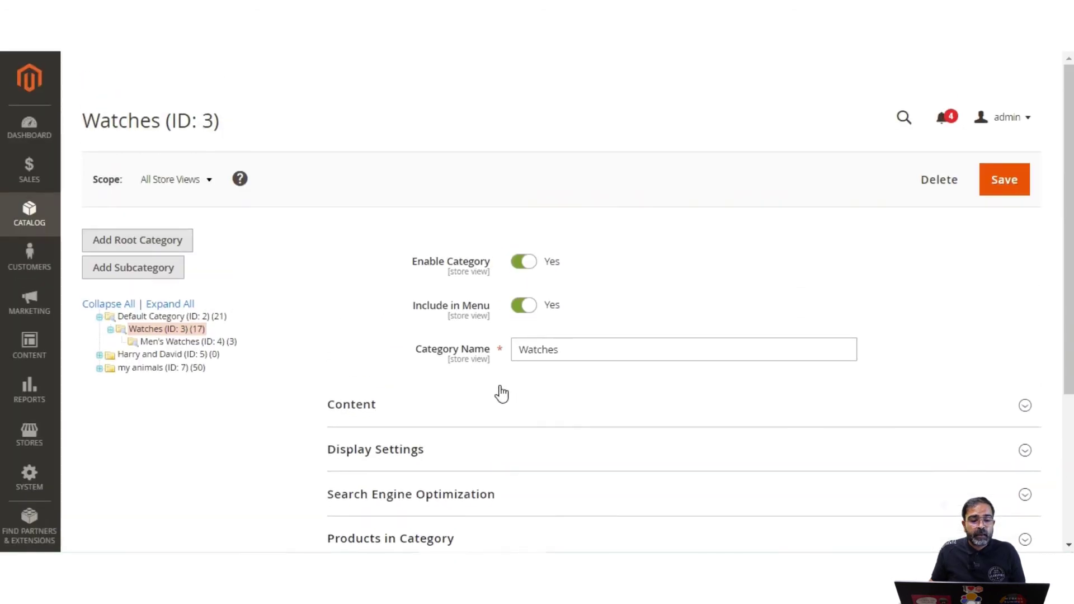
left_click(207, 189)
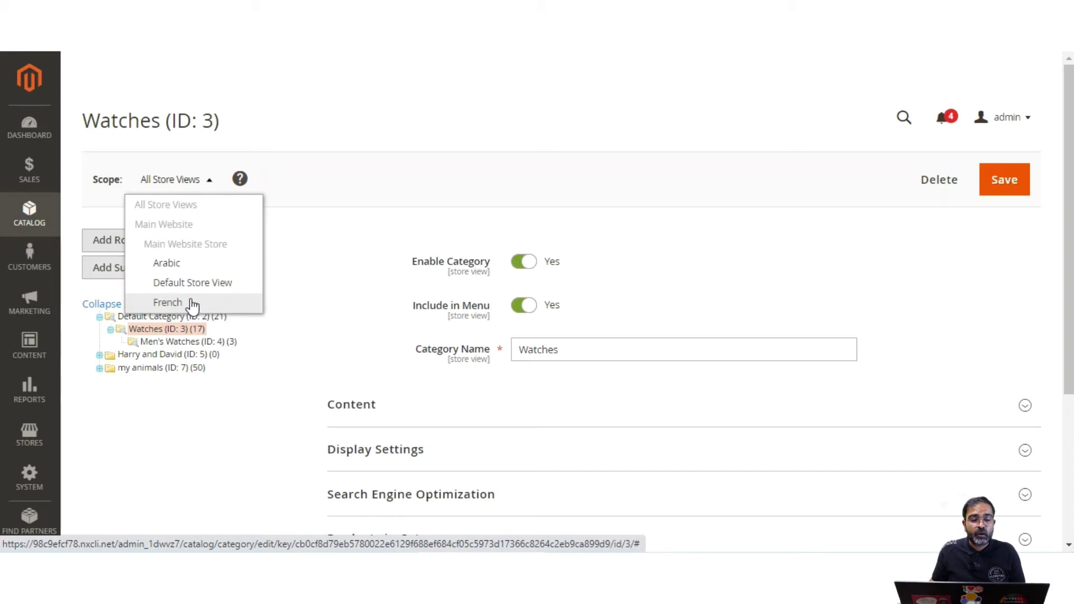
left_click(192, 265)
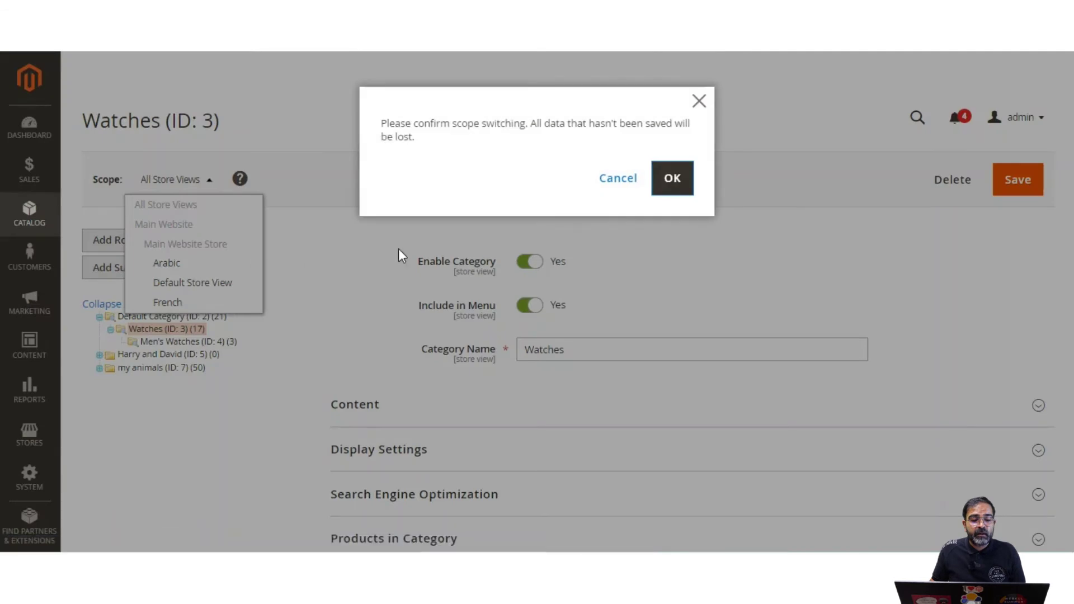
left_click(671, 178)
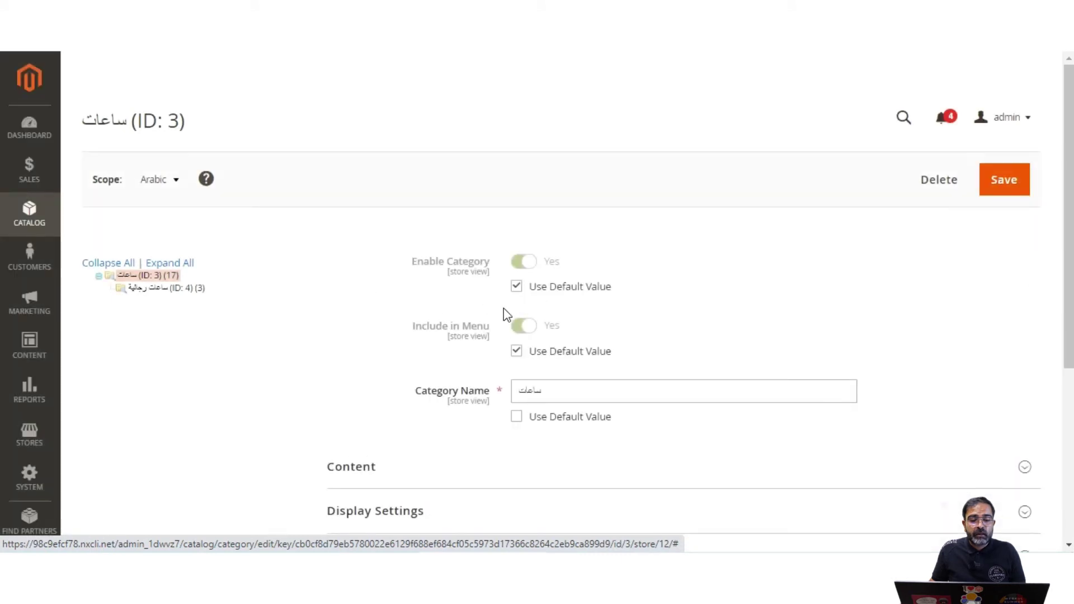
Step: Turn Use Default Value on and off again for the Arabic category name, and select the name text
left_click(516, 418)
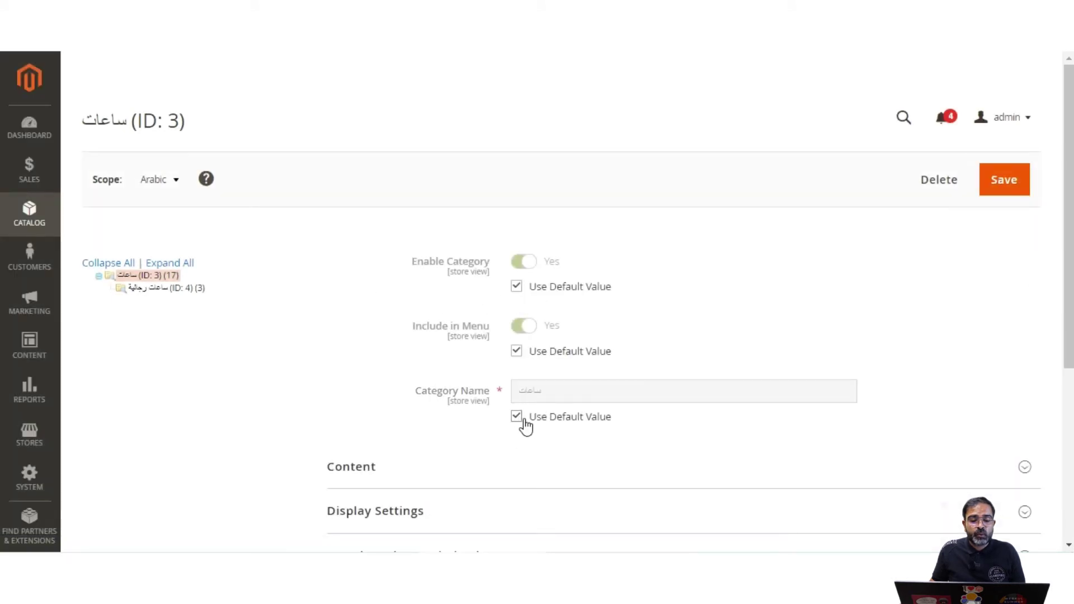
left_click(517, 417)
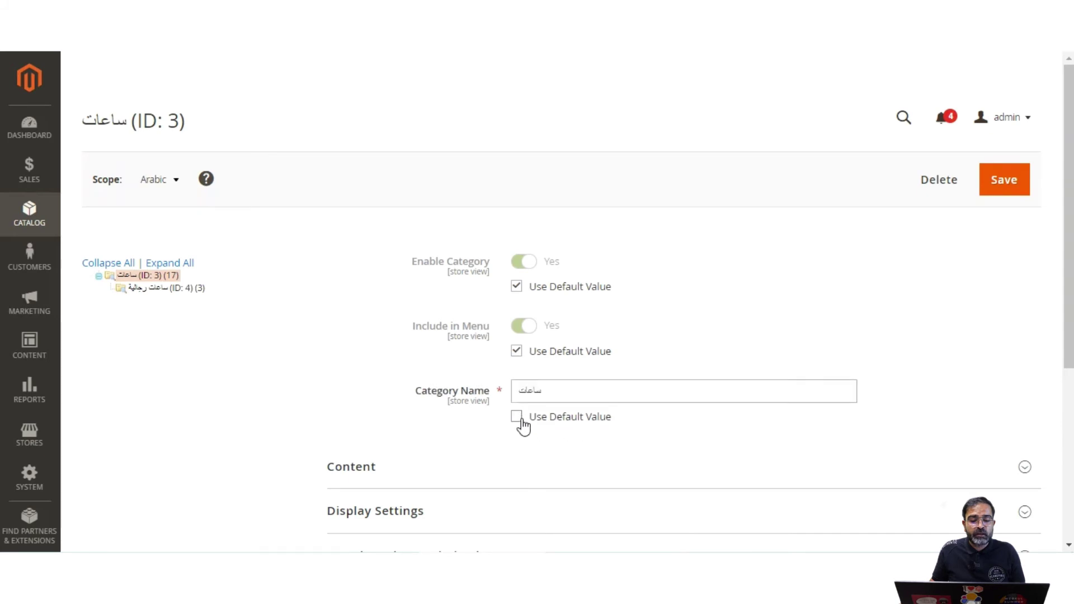
left_click_drag(550, 390, 517, 391)
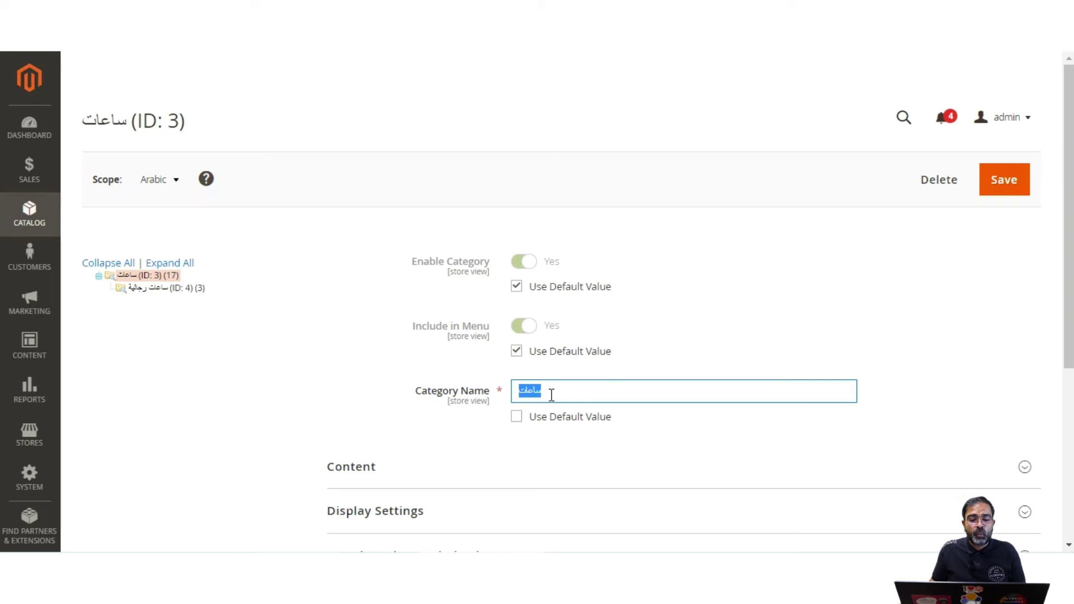
Step: Expand the category's Content and Display Settings sections and examine which fields can be set per store view
scroll(551, 395, "down", 4)
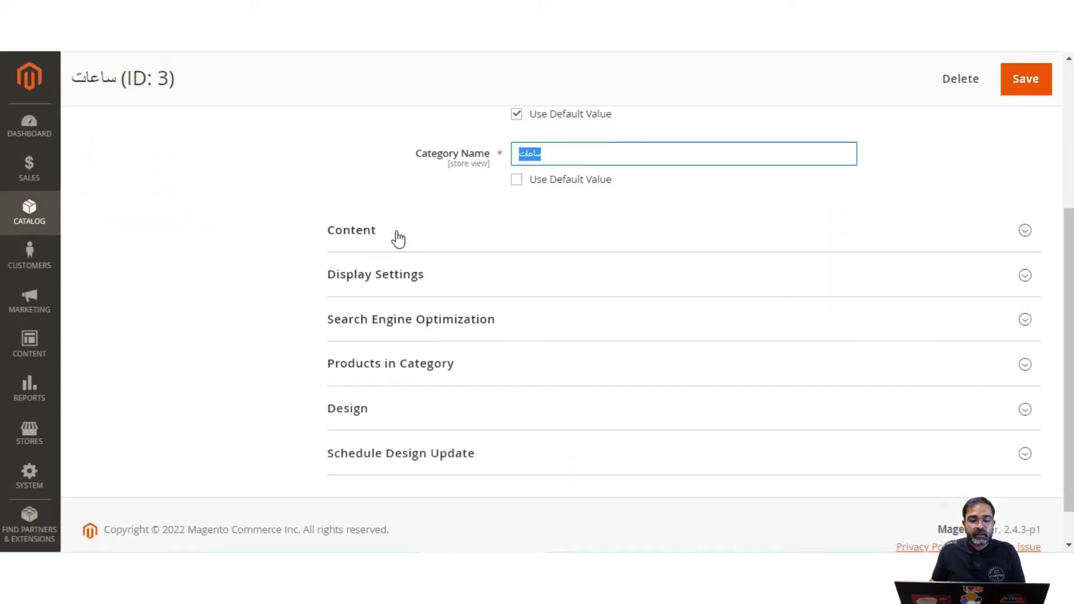
left_click(397, 240)
scroll(525, 407, "down", 8)
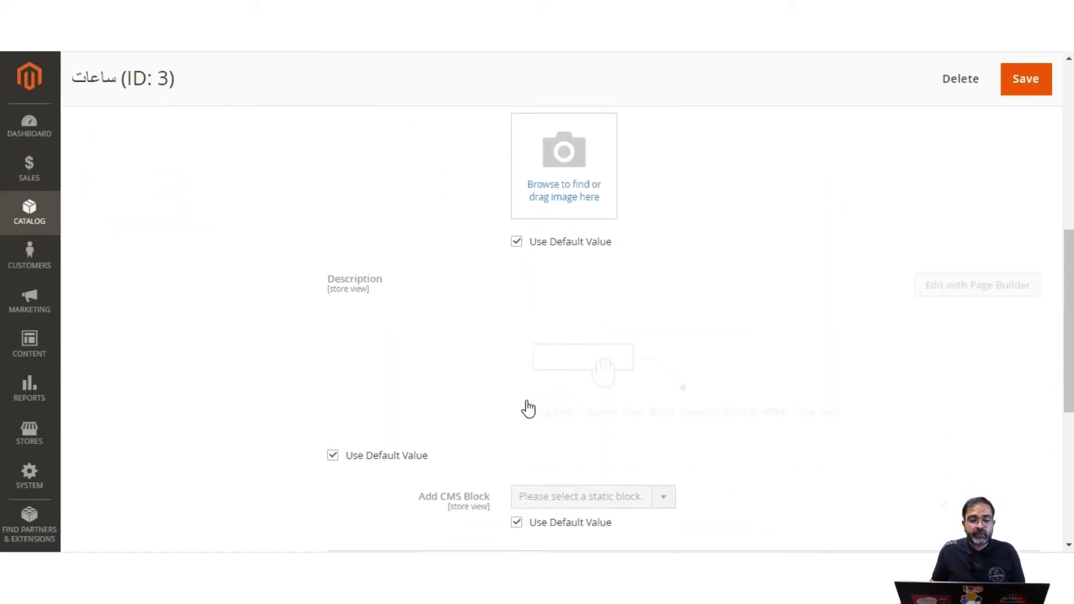
scroll(508, 352, "down", 2)
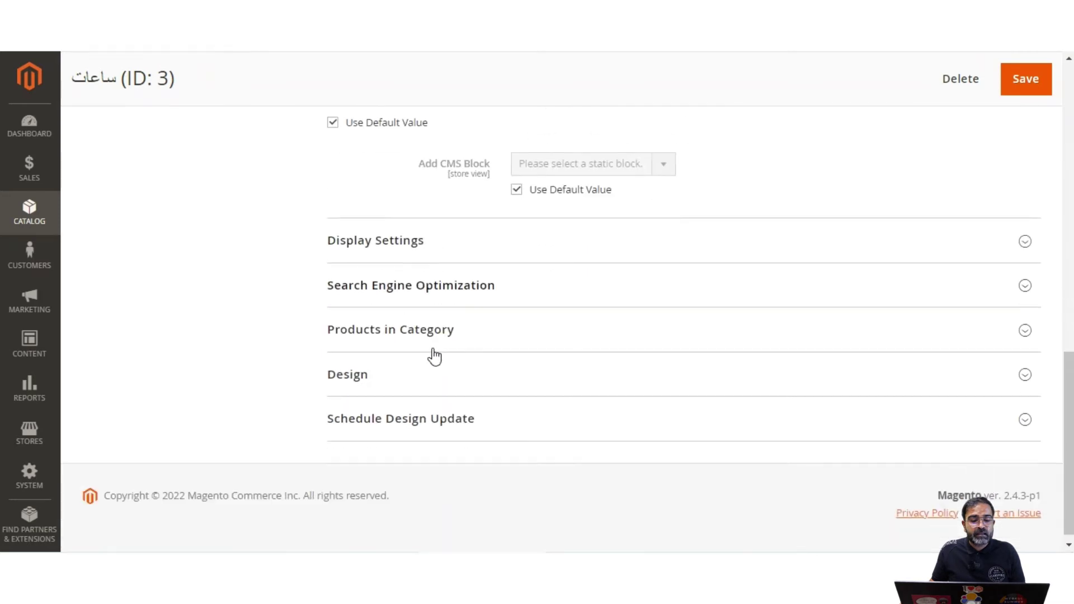
left_click(400, 237)
scroll(412, 321, "down", 6)
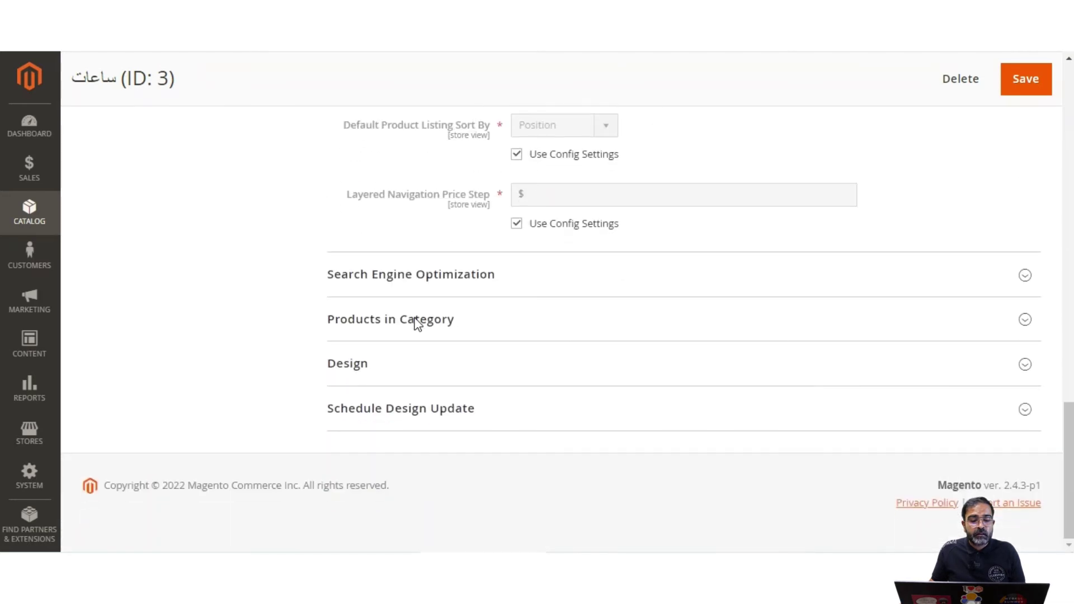
Step: Expand the category's Search Engine Optimization section and examine which fields can be set per store view
left_click(420, 279)
scroll(420, 280, "down", 3)
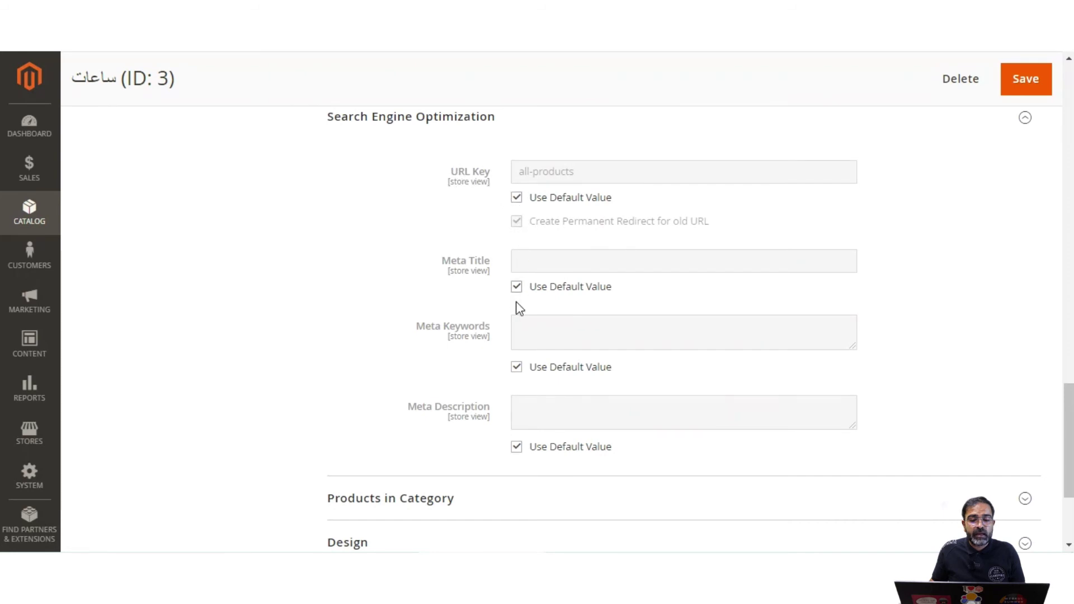
scroll(535, 417, "down", 3)
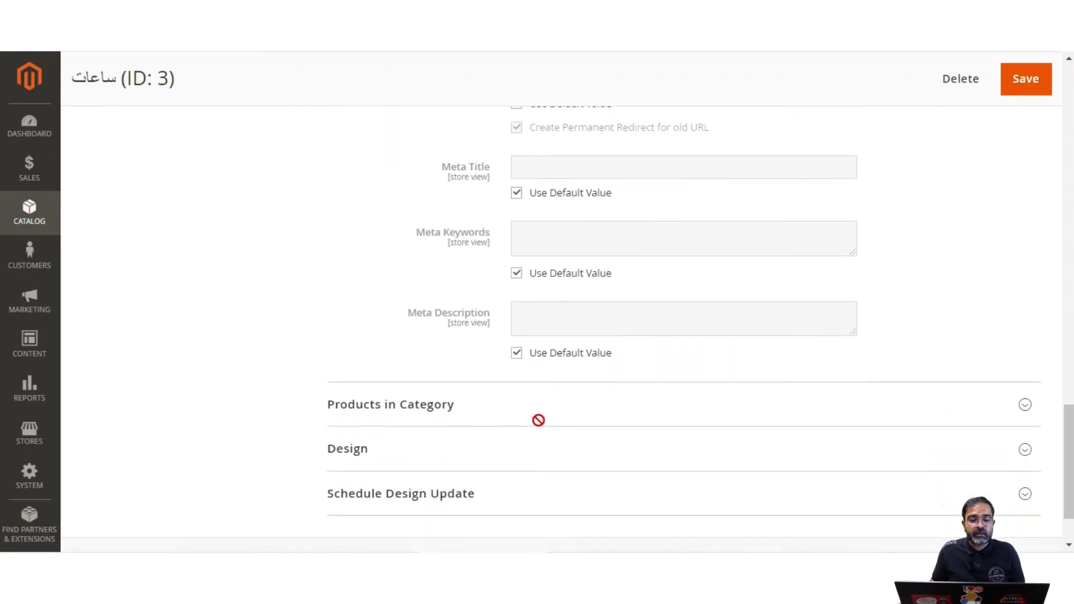
scroll(537, 425, "up", 15)
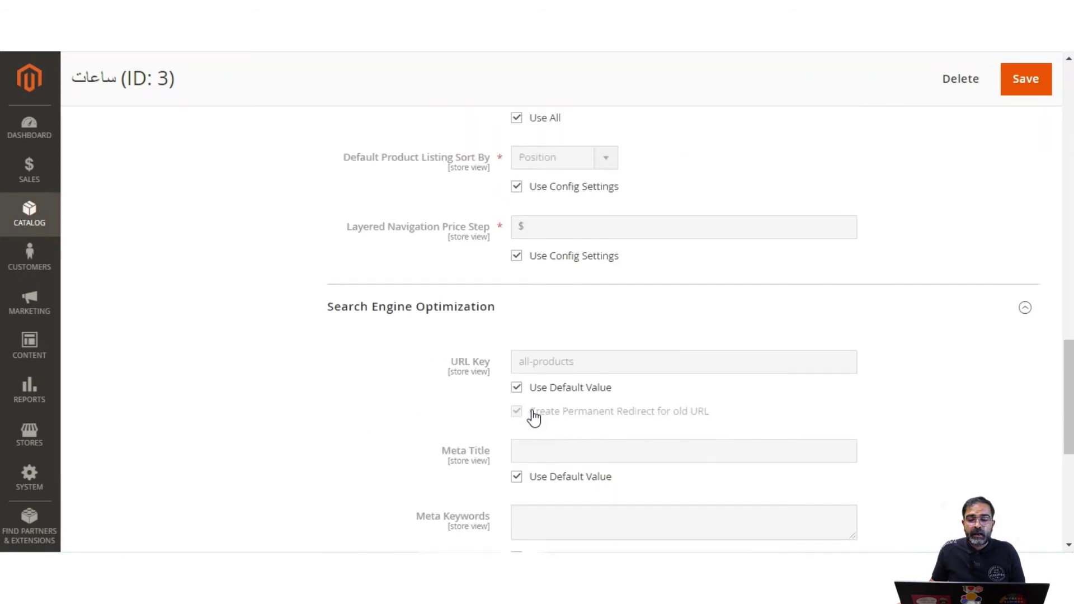
Step: Return to the Arabic Category Name field and select its text
scroll(535, 416, "up", 8)
left_click(516, 416)
left_click(546, 391)
double_click(547, 391)
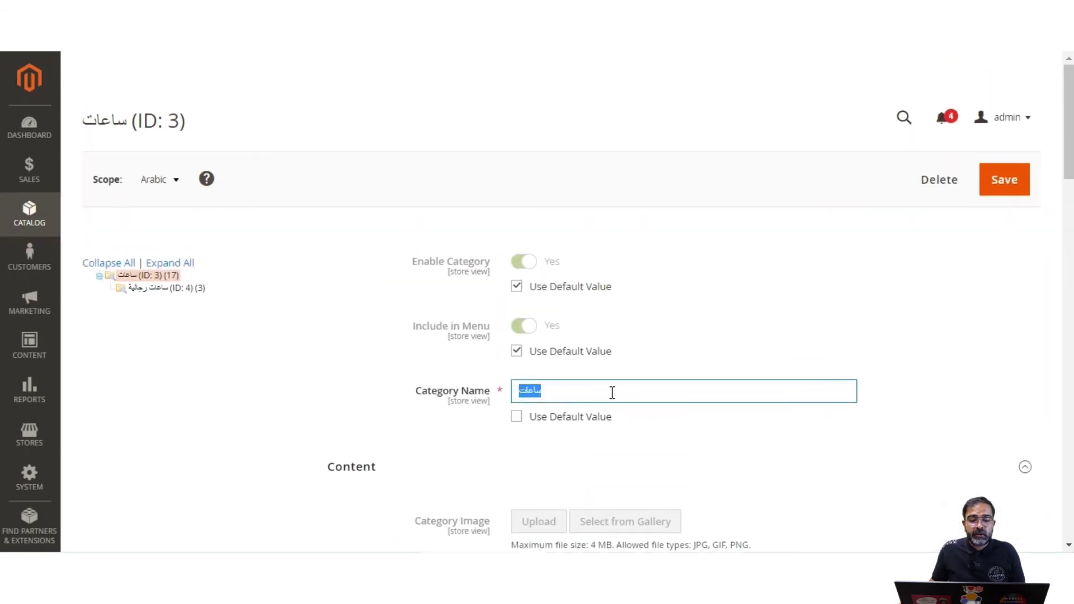
Step: Switch to the Luma storefront and inspect the available store views and the subcategory under ساعات
left_click(1007, 180)
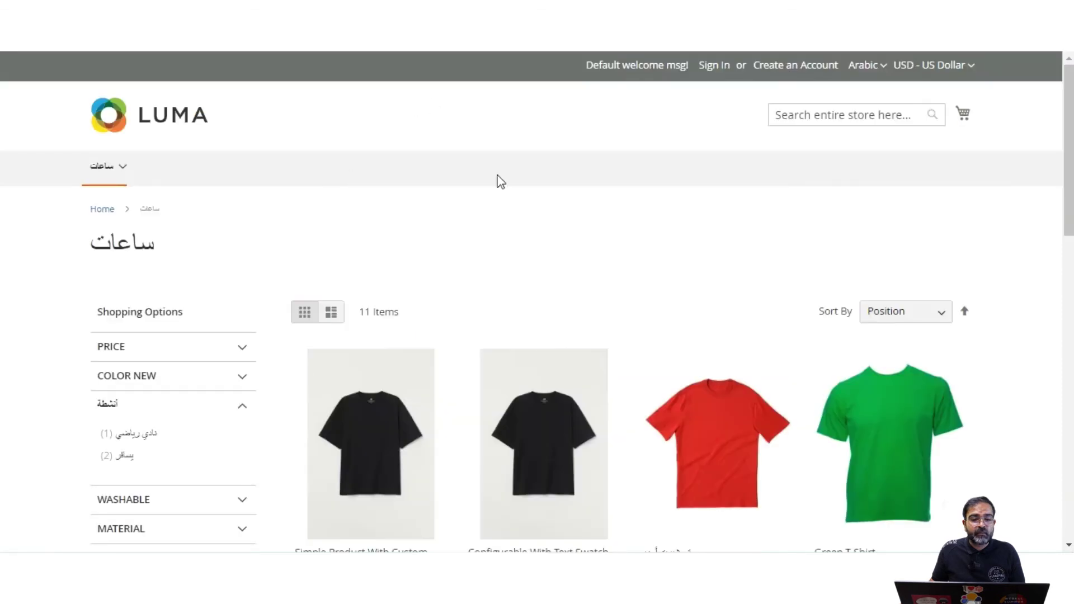
left_click(880, 67)
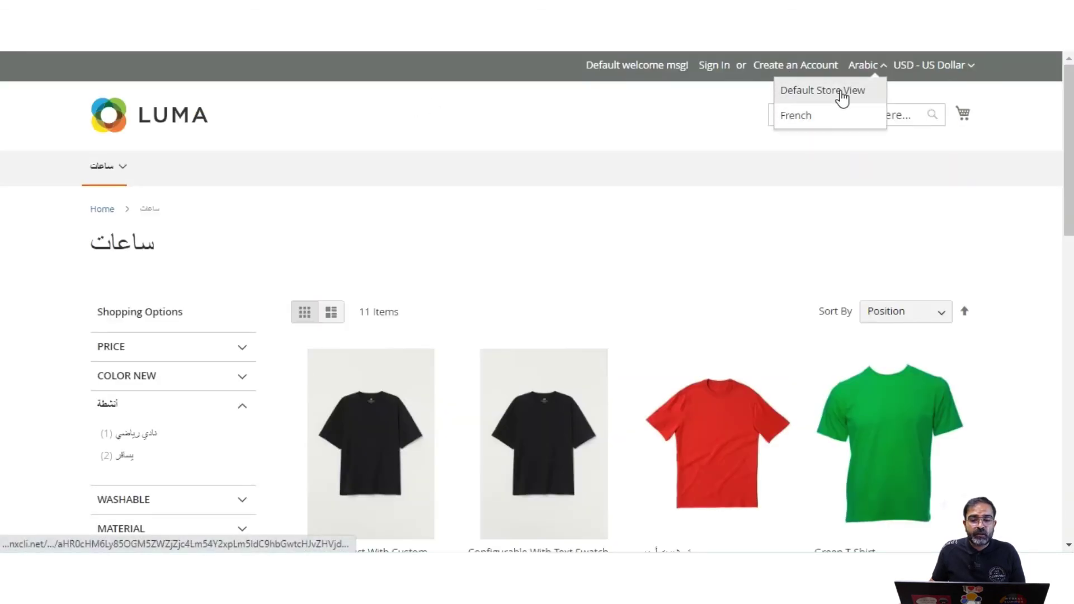
mouse_move(121, 176)
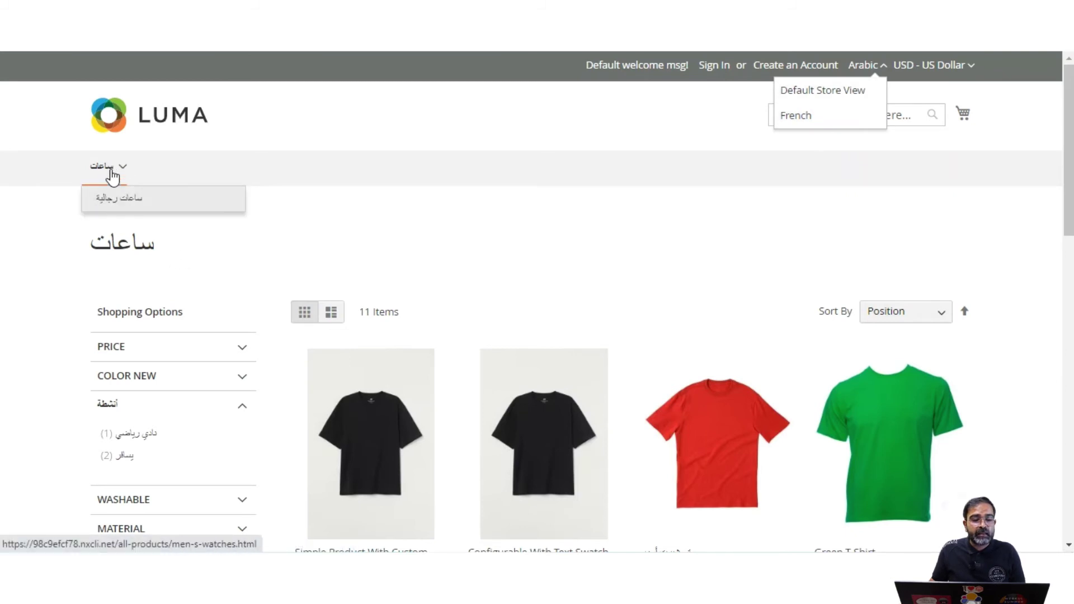
left_click(352, 209)
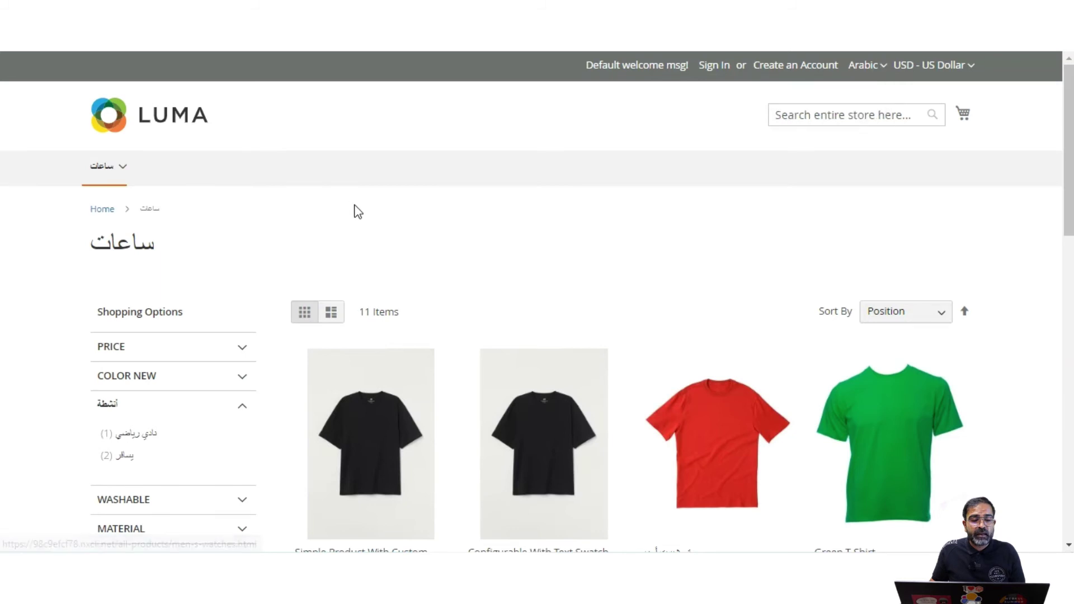
Step: Switch back to the Magento admin and open the Red T-Shirt product (ID 67) from the product list filtered by red
key("ctrl+Tab")
left_click(33, 215)
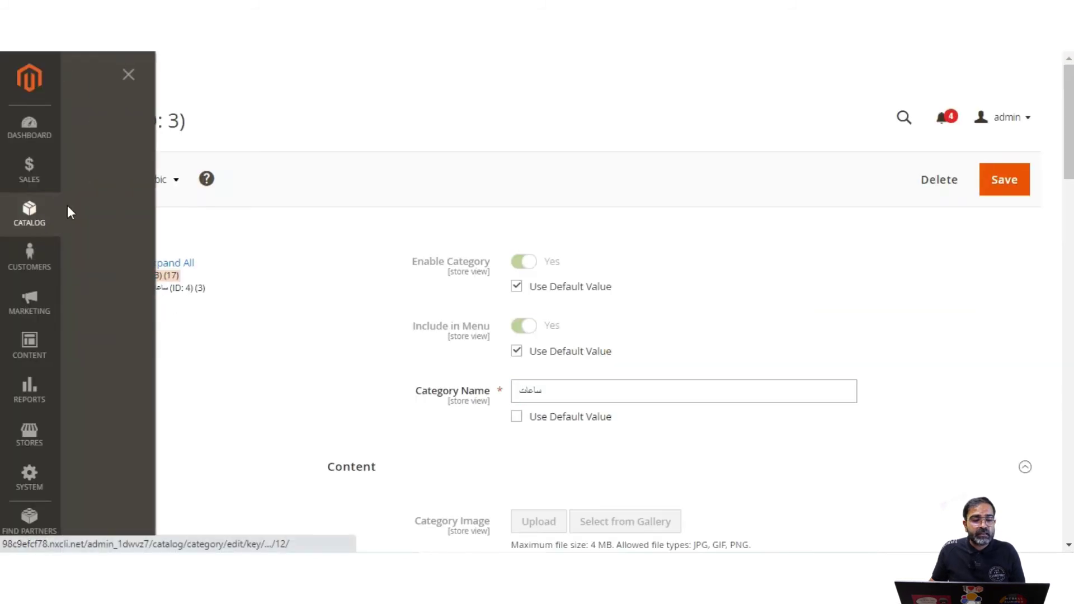
left_click(133, 139)
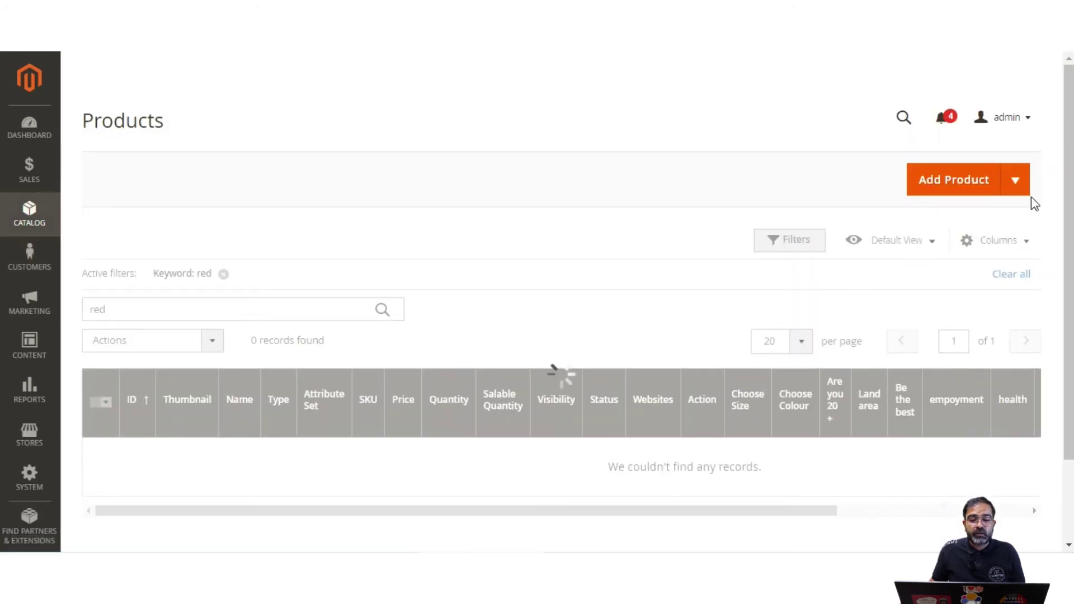
scroll(1013, 211, "down", 1)
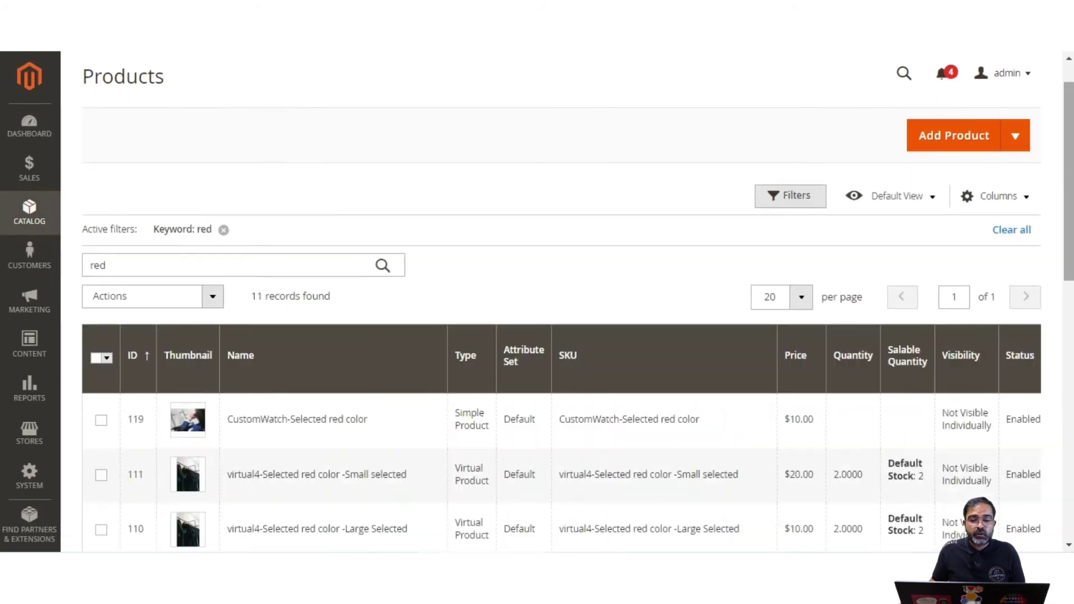
scroll(487, 451, "down", 9)
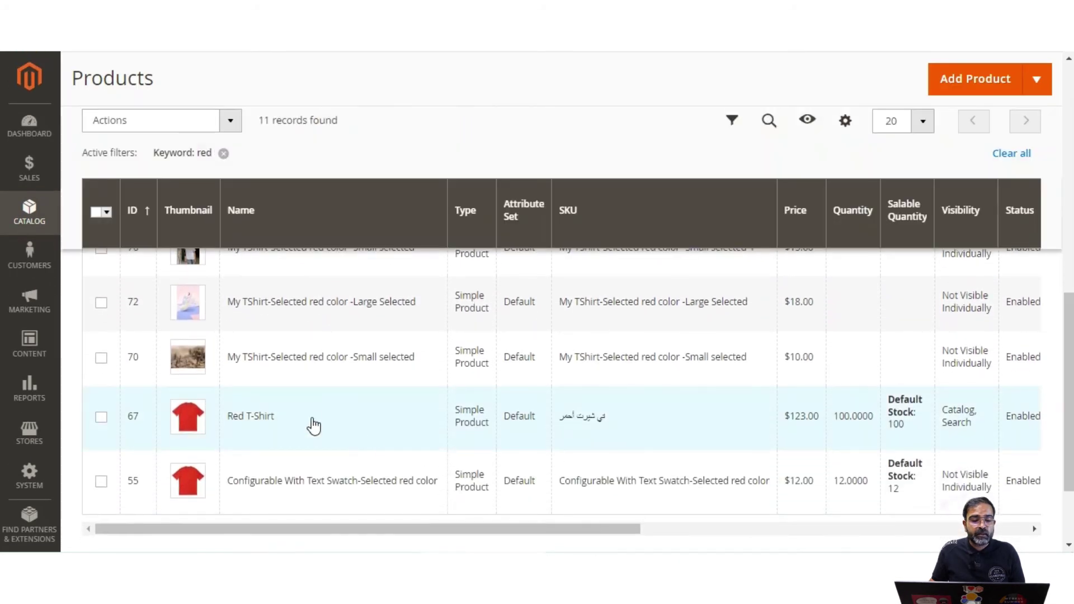
left_click(313, 426)
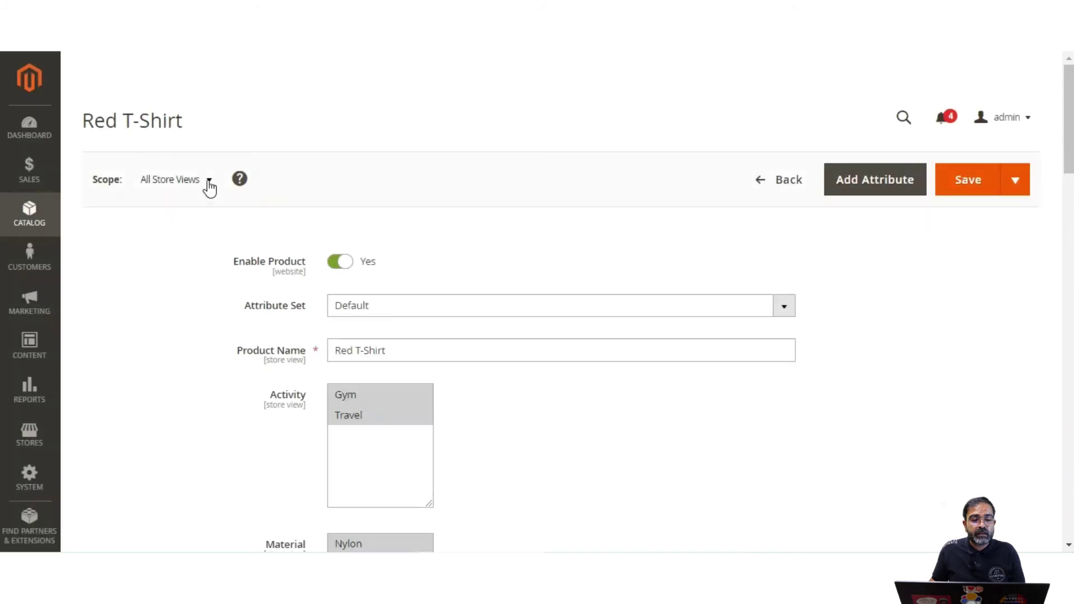
Step: Change the Red T-Shirt product's scope to the Arabic store view, confirming the scope switch
left_click(208, 182)
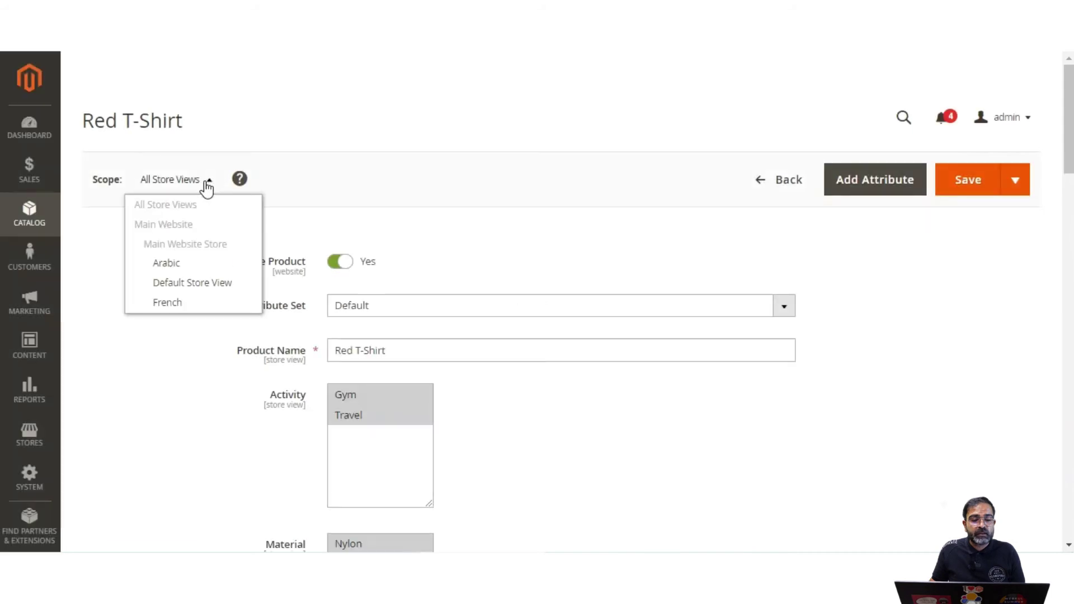
left_click(191, 266)
left_click(673, 178)
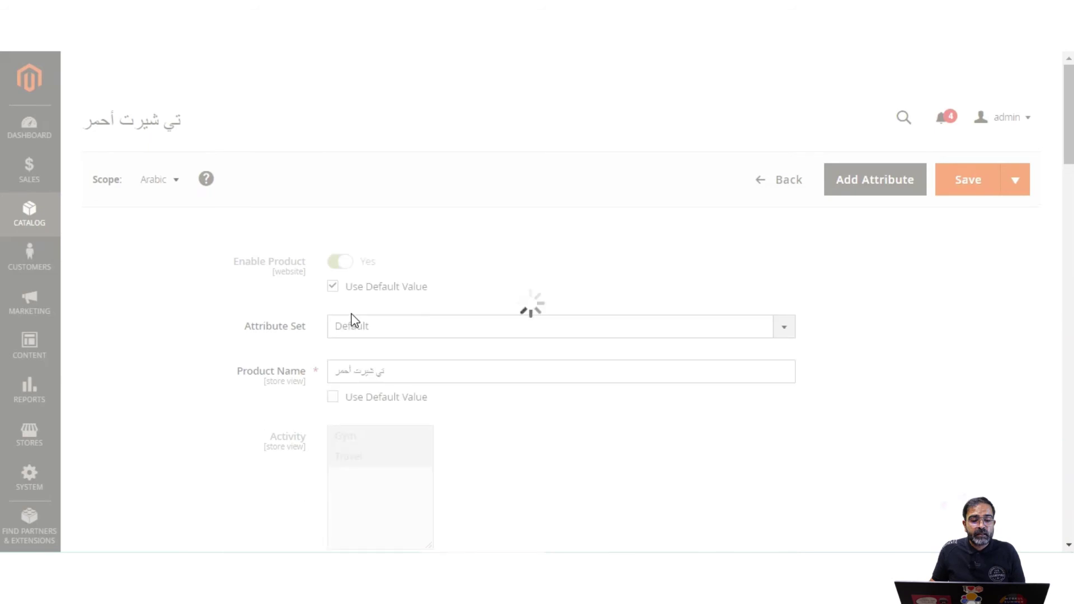
Step: Turn Use Default Value on and off again for the Arabic product name, and select the name text
scroll(352, 320, "down", 3)
left_click(333, 239)
left_click(334, 240)
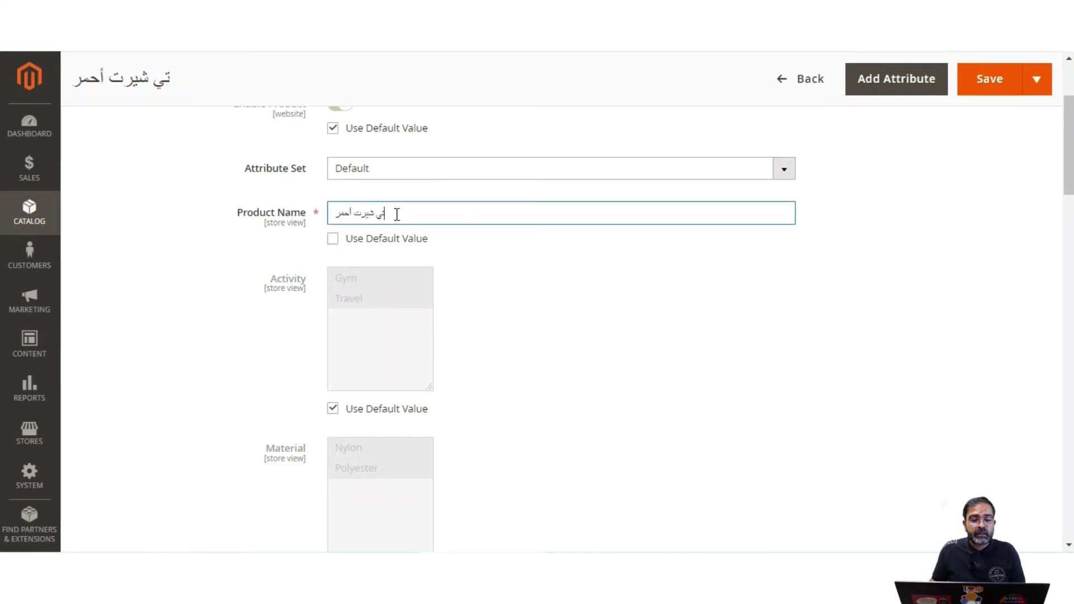
left_click_drag(395, 213, 329, 219)
Step: Select the product's SKU text and examine the scope of the fields from Material through Categories to Choose Colour
scroll(386, 316, "down", 10)
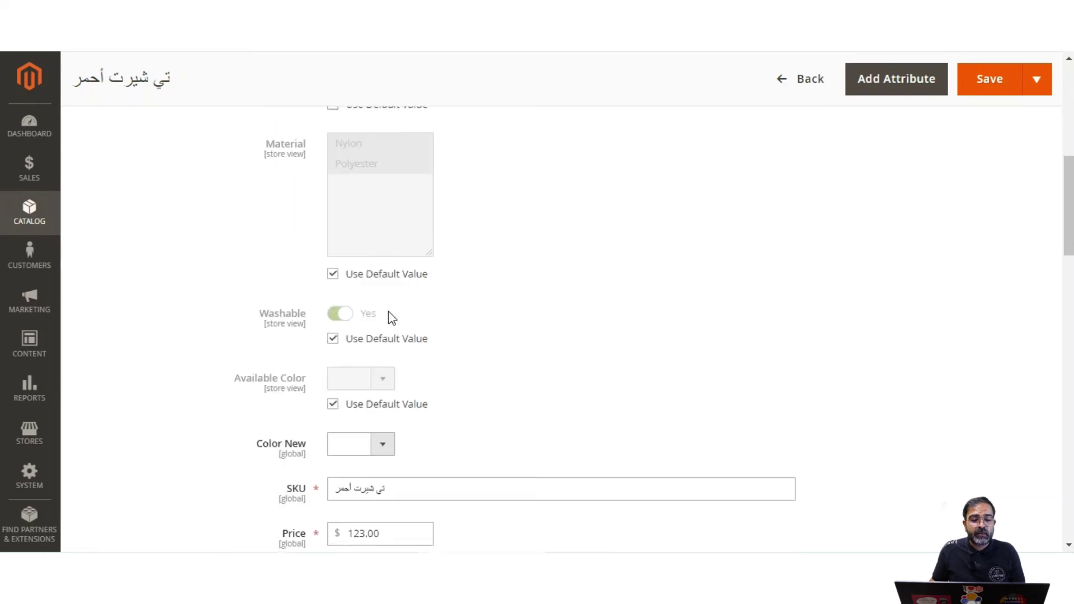
left_click(399, 244)
left_click_drag(400, 244, 319, 249)
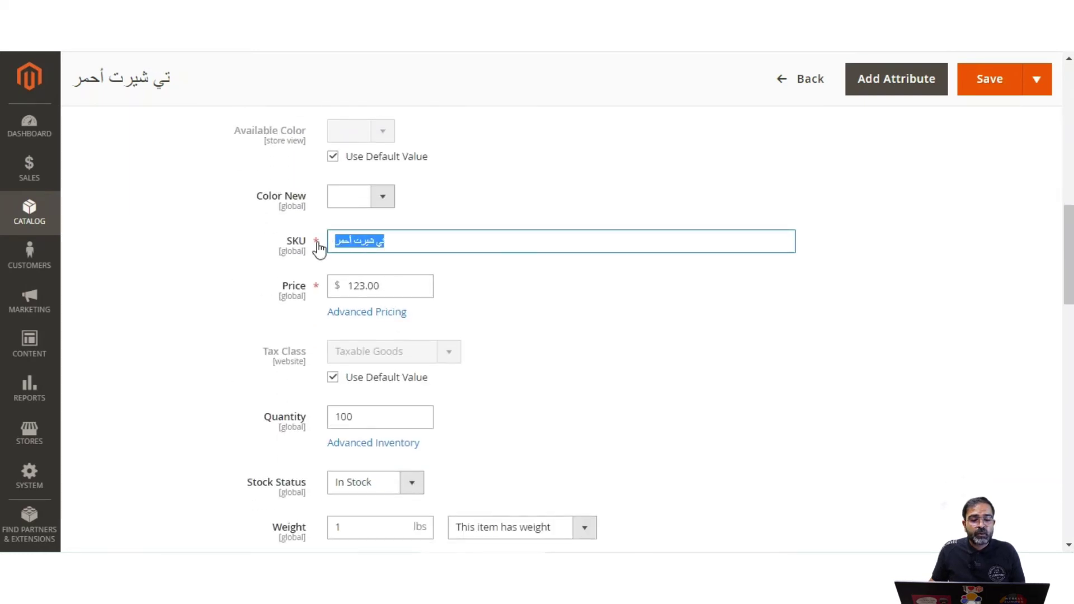
scroll(361, 333, "down", 6)
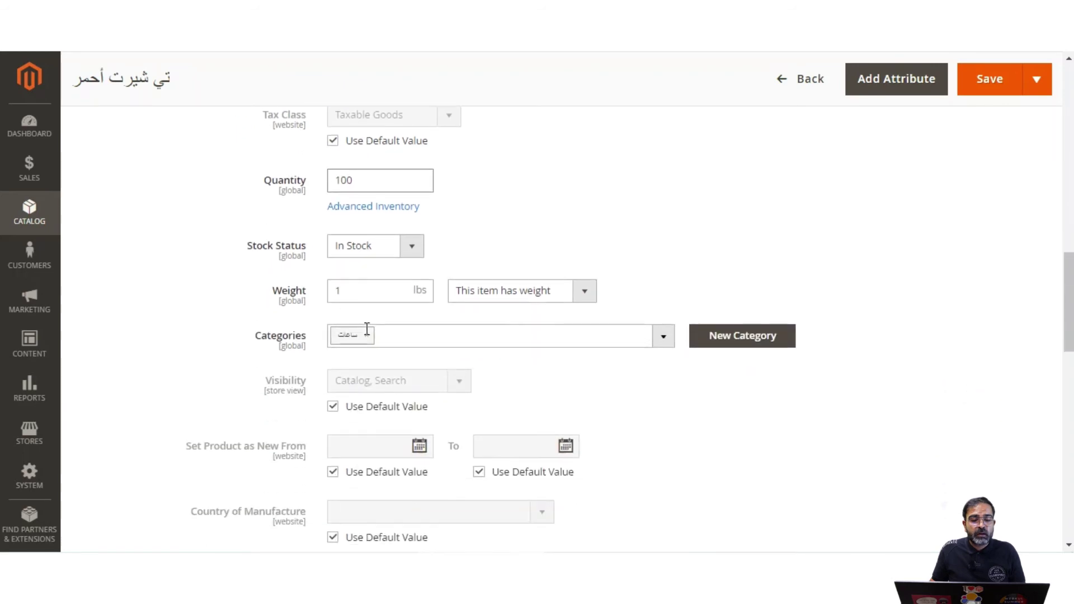
scroll(367, 336, "down", 2)
scroll(367, 336, "up", 1)
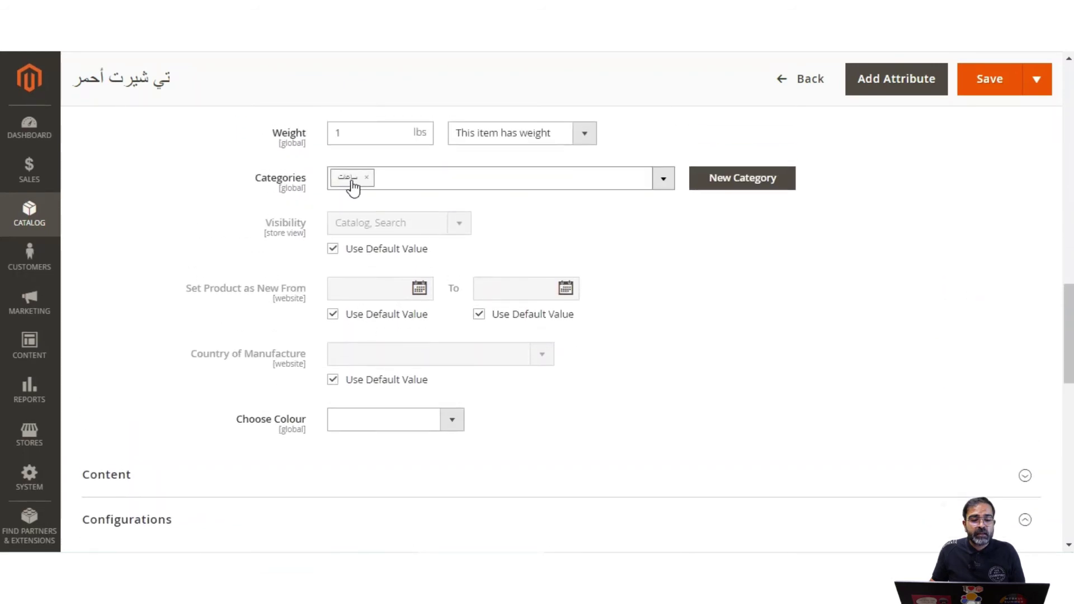
scroll(360, 319, "down", 6)
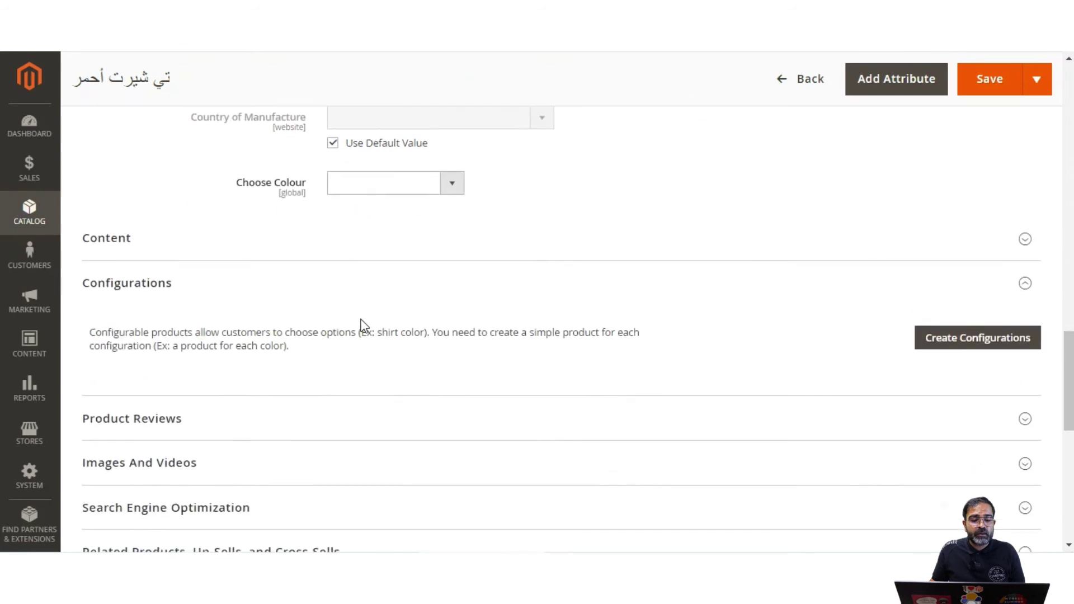
Step: Expand the product's Content and Search Engine Optimization sections and examine their descriptions and meta fields for the Arabic store view
left_click(188, 163)
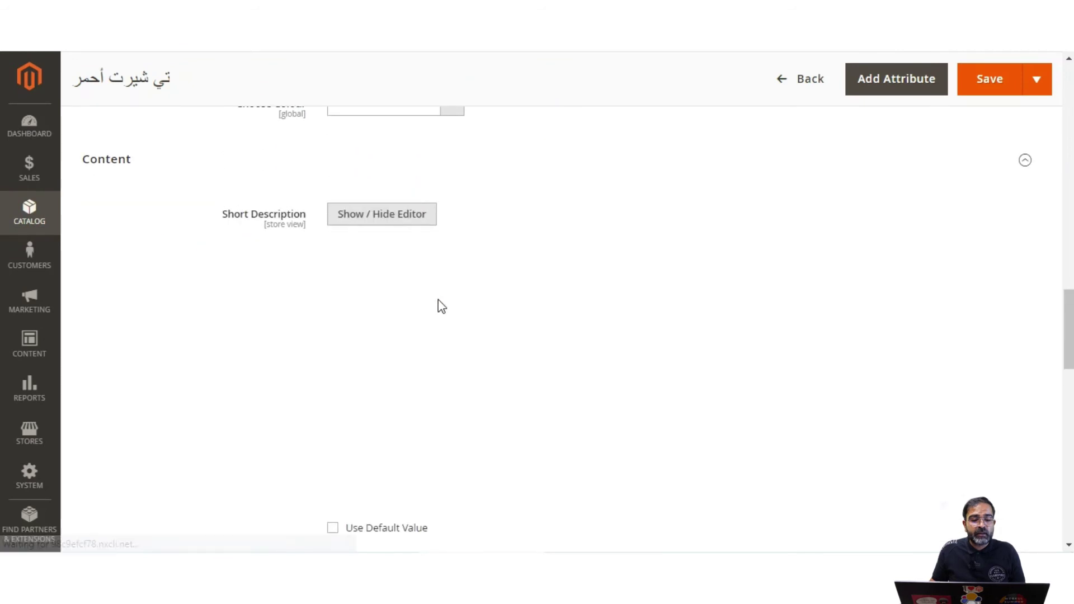
scroll(464, 296, "down", 2)
scroll(723, 371, "down", 9)
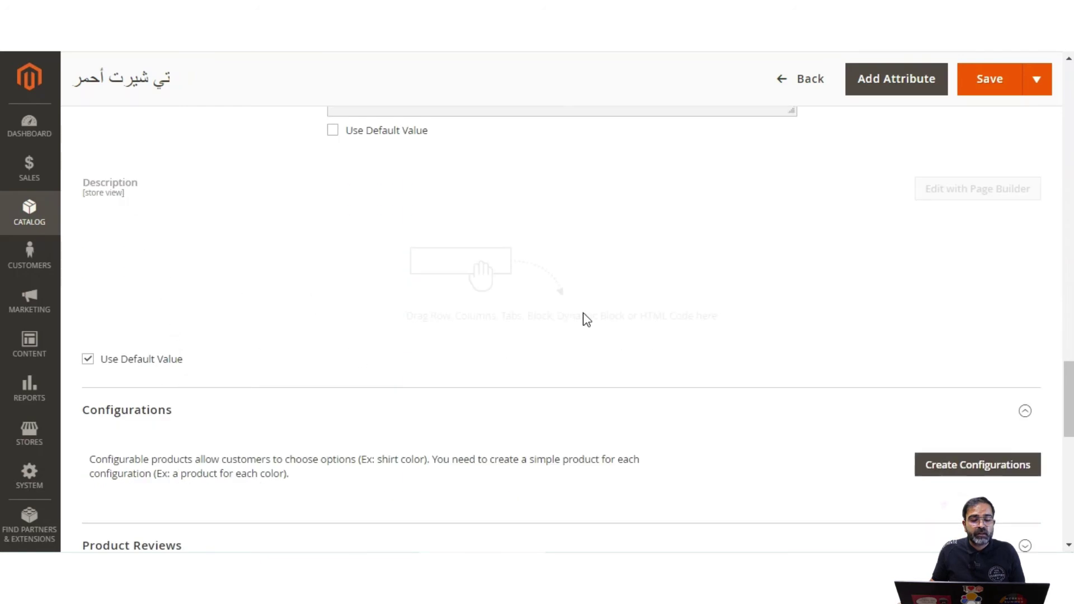
scroll(585, 319, "down", 7)
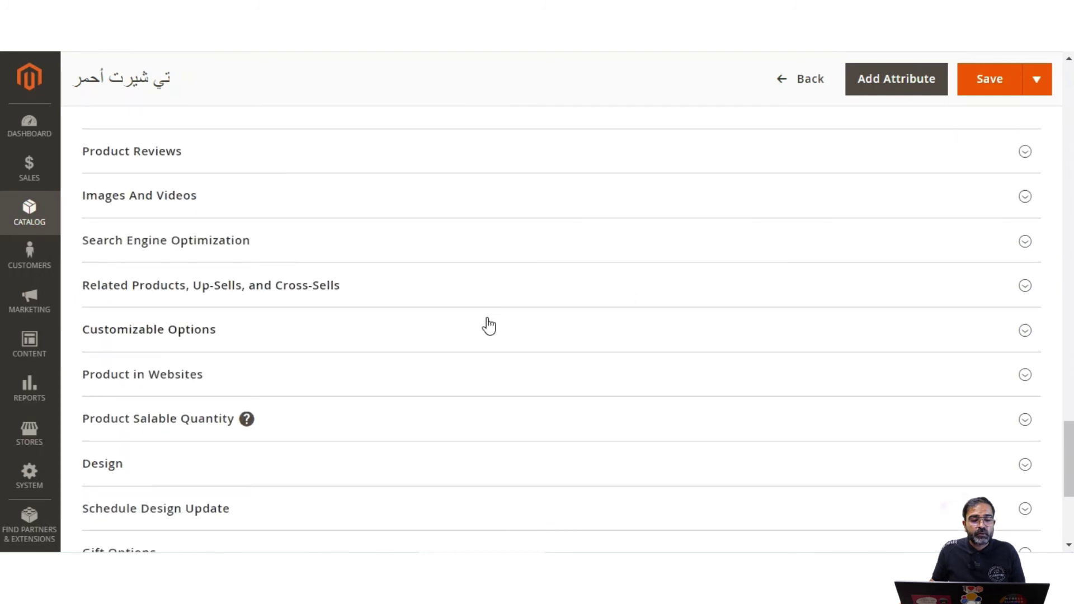
left_click(226, 246)
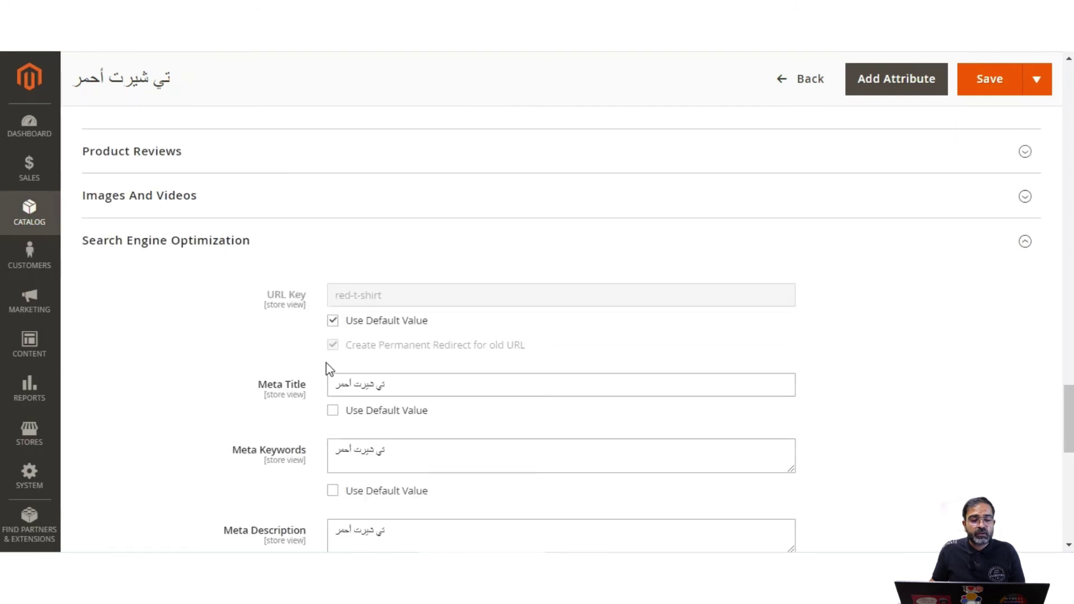
scroll(334, 373, "down", 1)
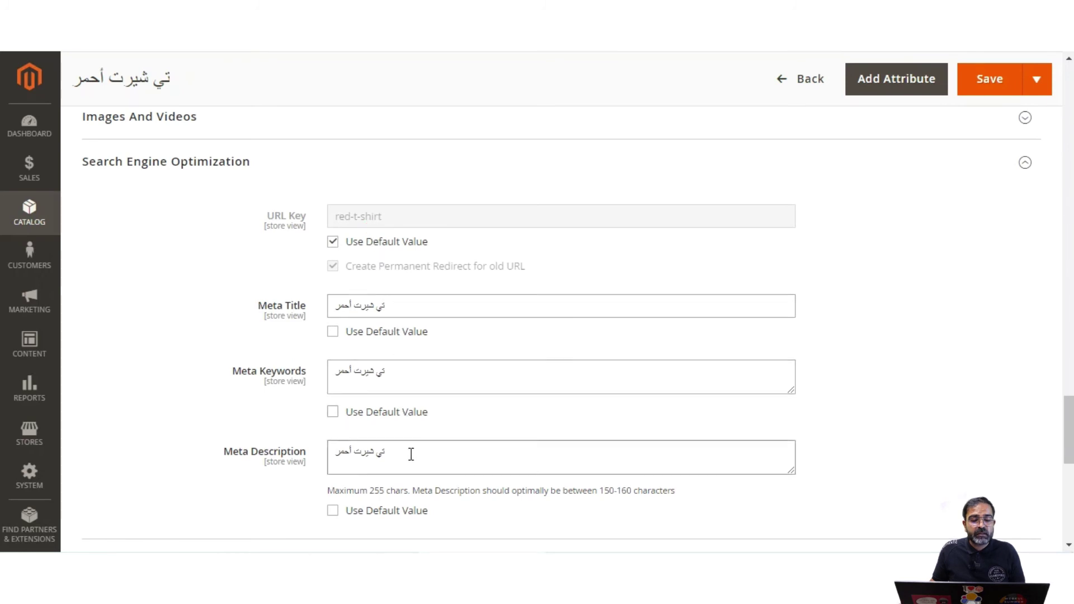
scroll(412, 451, "up", 15)
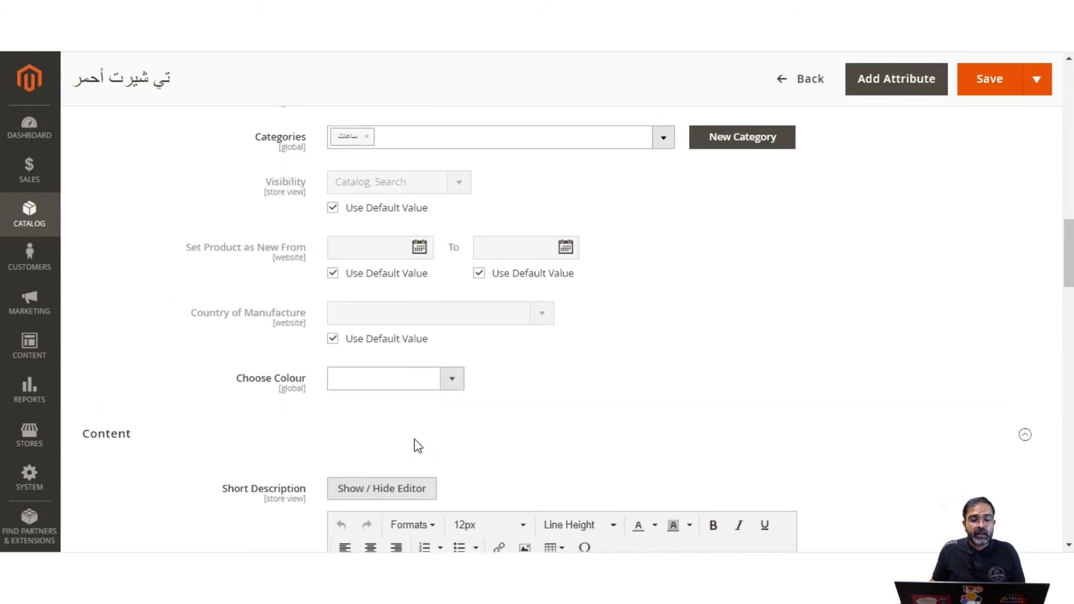
scroll(415, 445, "up", 10)
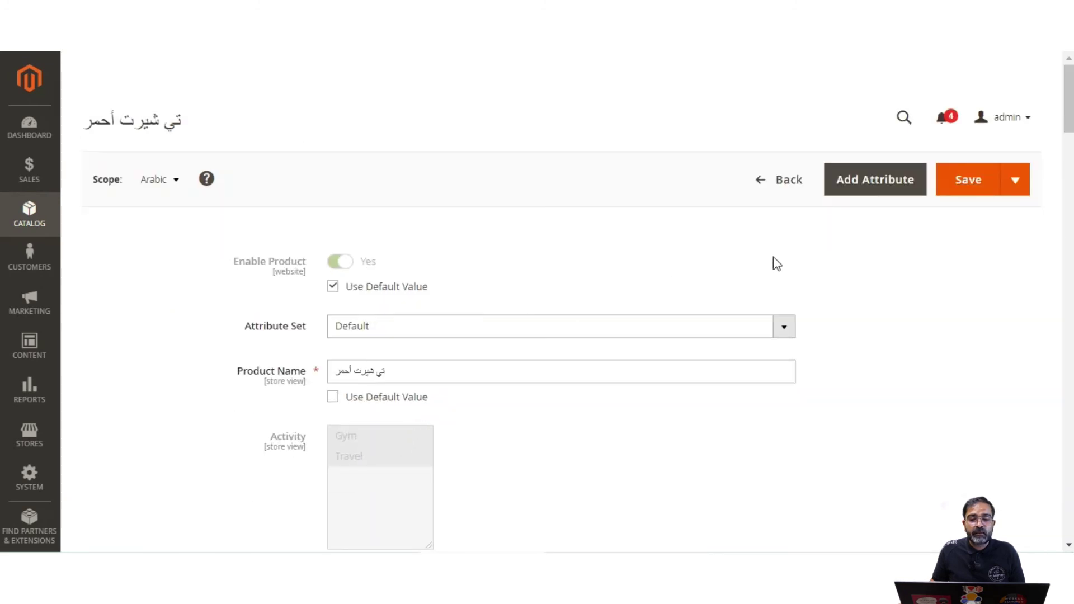
Step: Switch to the Arabic storefront and open the red T-shirt's product page from the ساعات category
left_click(968, 179)
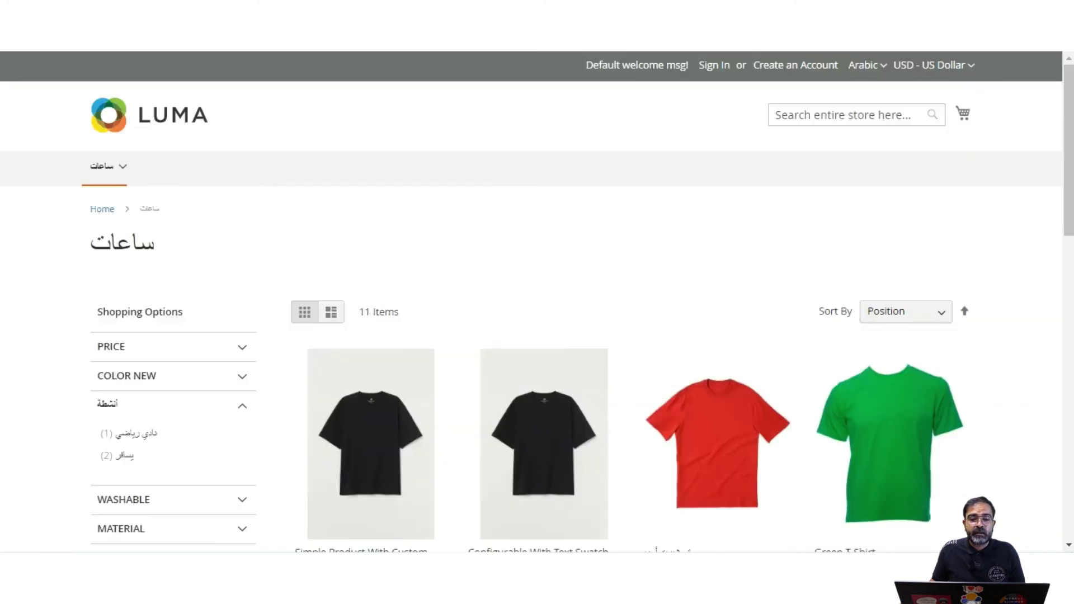
scroll(733, 420, "down", 4)
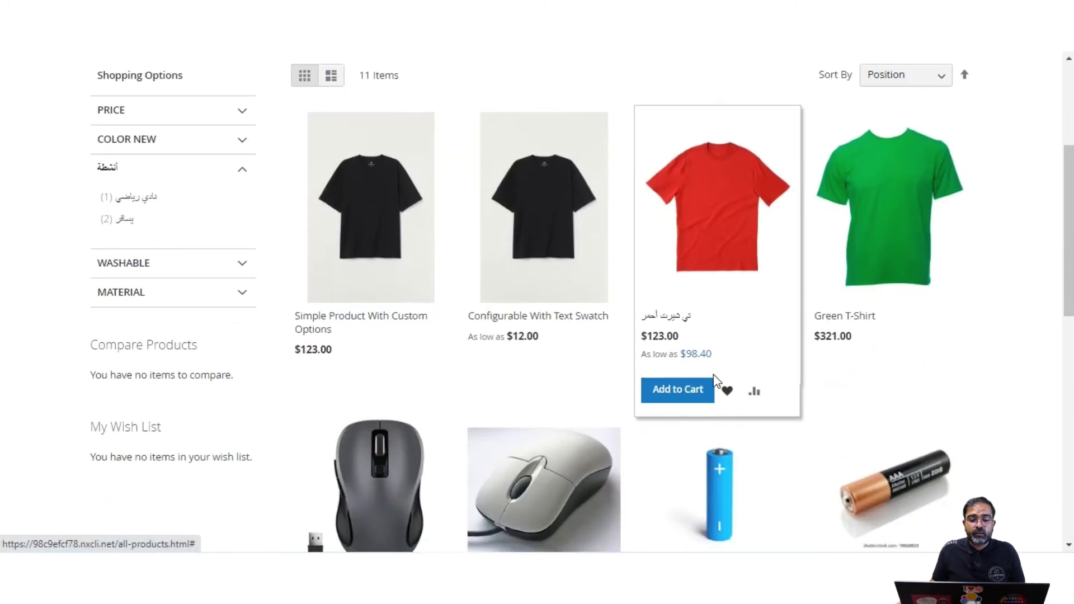
left_click(686, 324)
Step: Examine the Arabic name, SKU, short description and More Information attributes on the red T-shirt's storefront page
left_click_drag(762, 238, 617, 235)
scroll(680, 323, "down", 3)
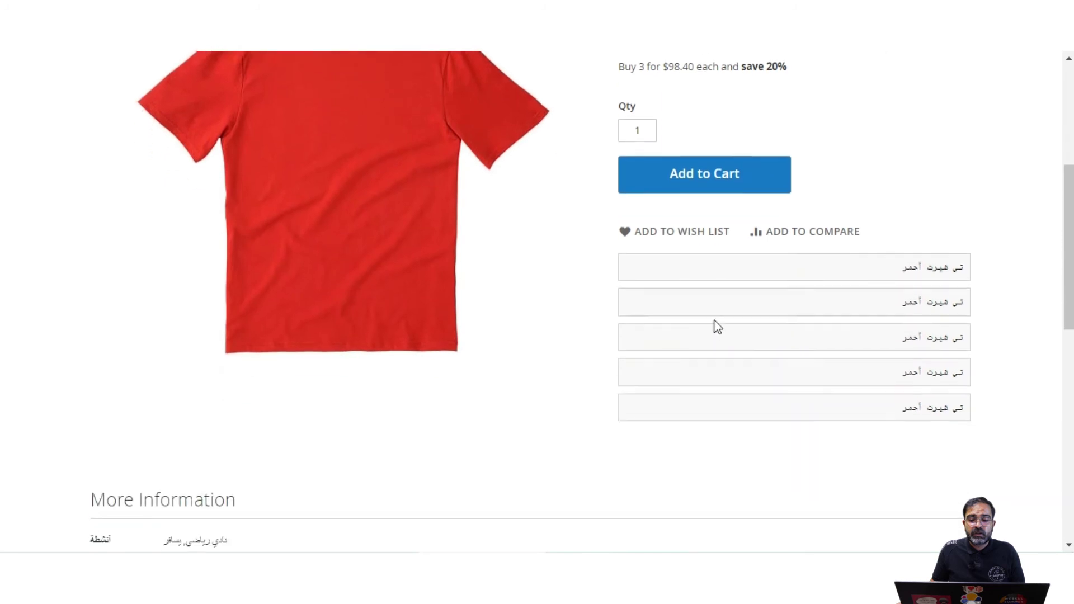
scroll(928, 207, "up", 3)
mouse_move(973, 162)
left_mouse_down()
mouse_move(943, 159)
mouse_move(967, 160)
left_mouse_up()
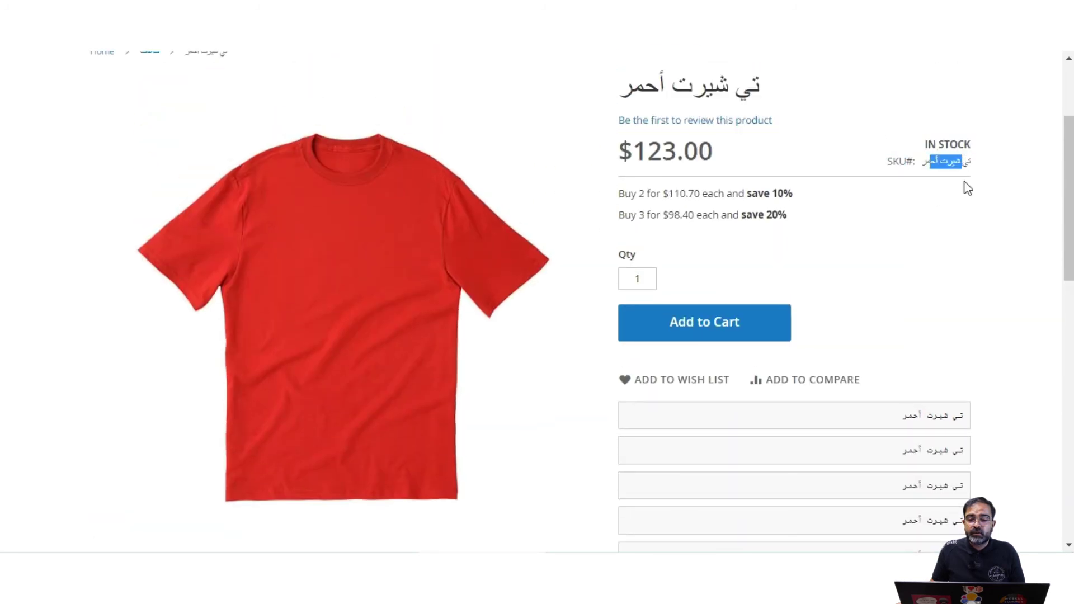
scroll(916, 311, "down", 3)
left_click_drag(963, 292, 823, 411)
scroll(823, 410, "down", 6)
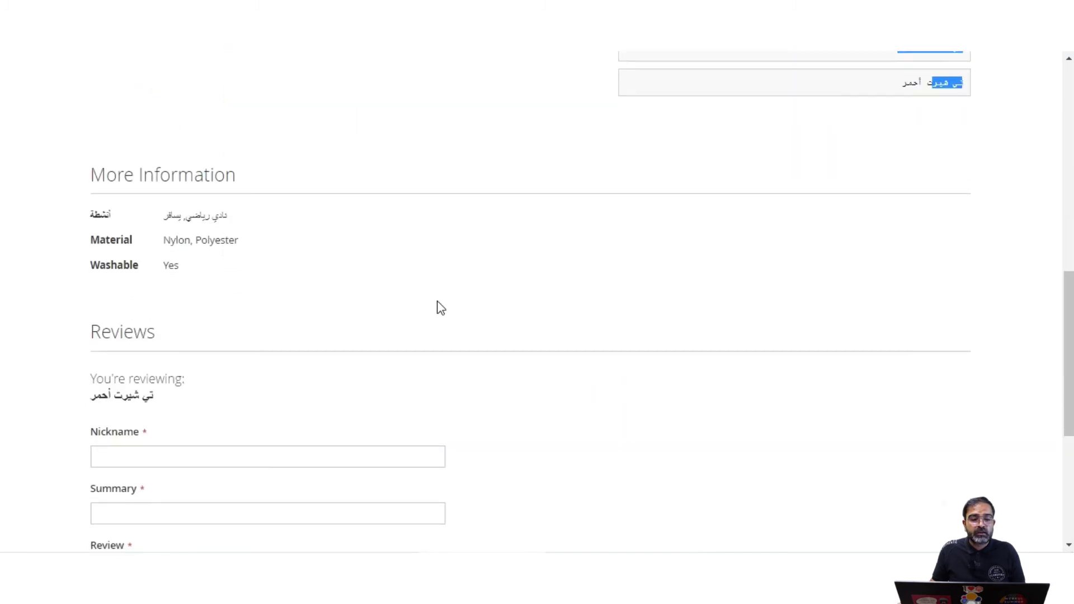
Step: Return to the store admin and open the list of product attributes
scroll(439, 306, "up", 5)
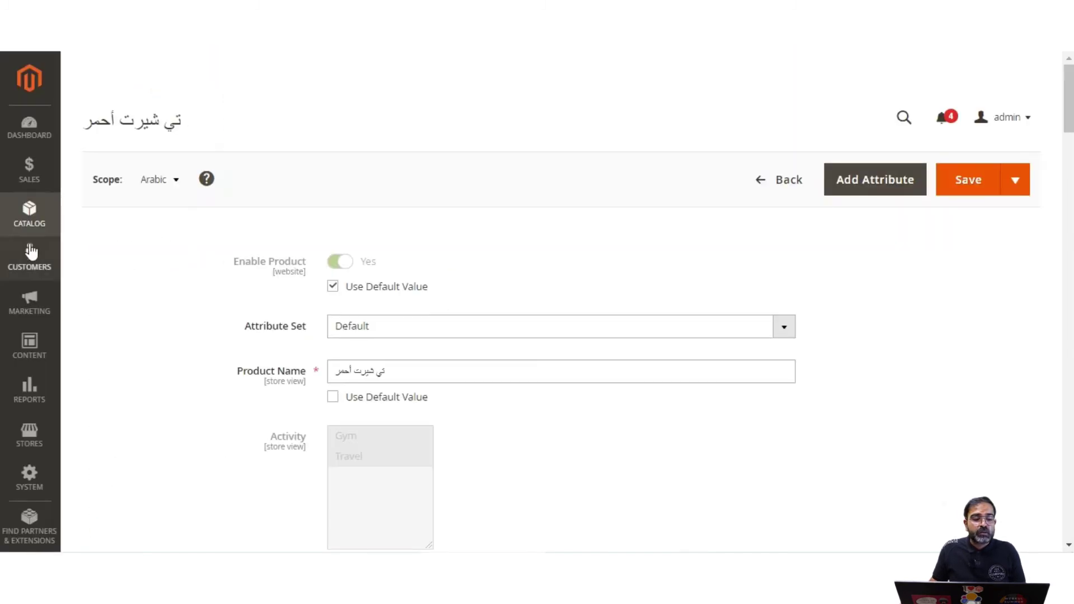
left_click(29, 215)
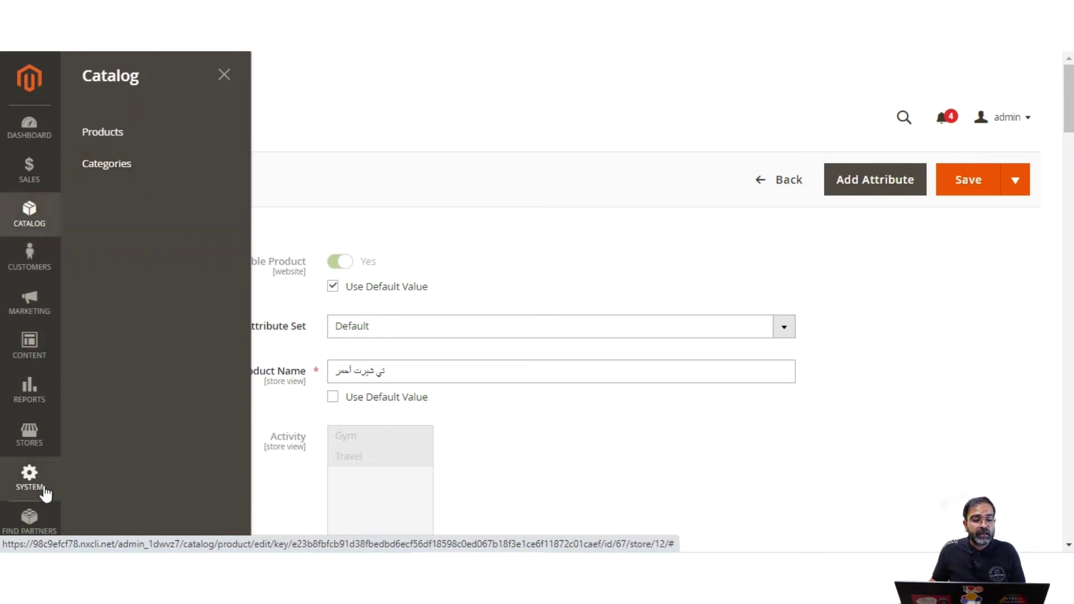
left_click(31, 450)
left_click(316, 303)
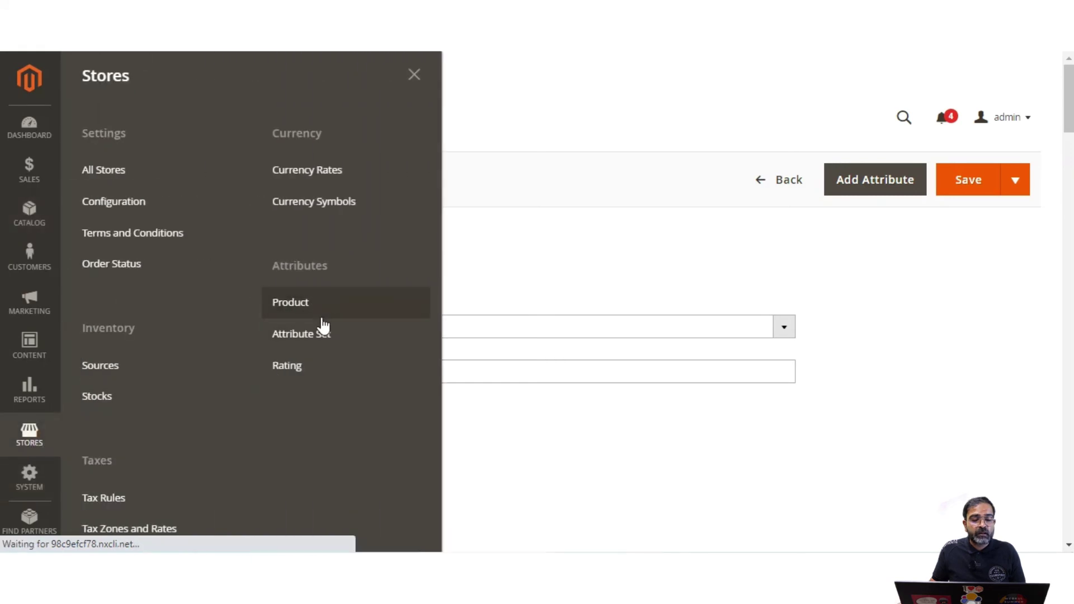
left_click(328, 303)
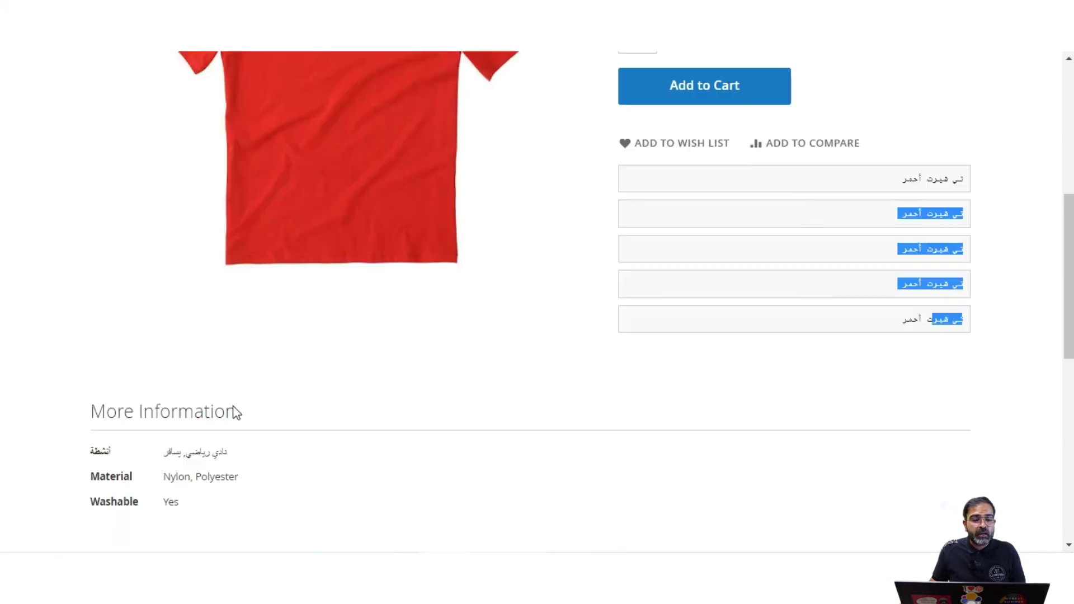
Step: Switch the red T-shirt's storefront page from Arabic to the Default Store View
scroll(252, 397, "up", 5)
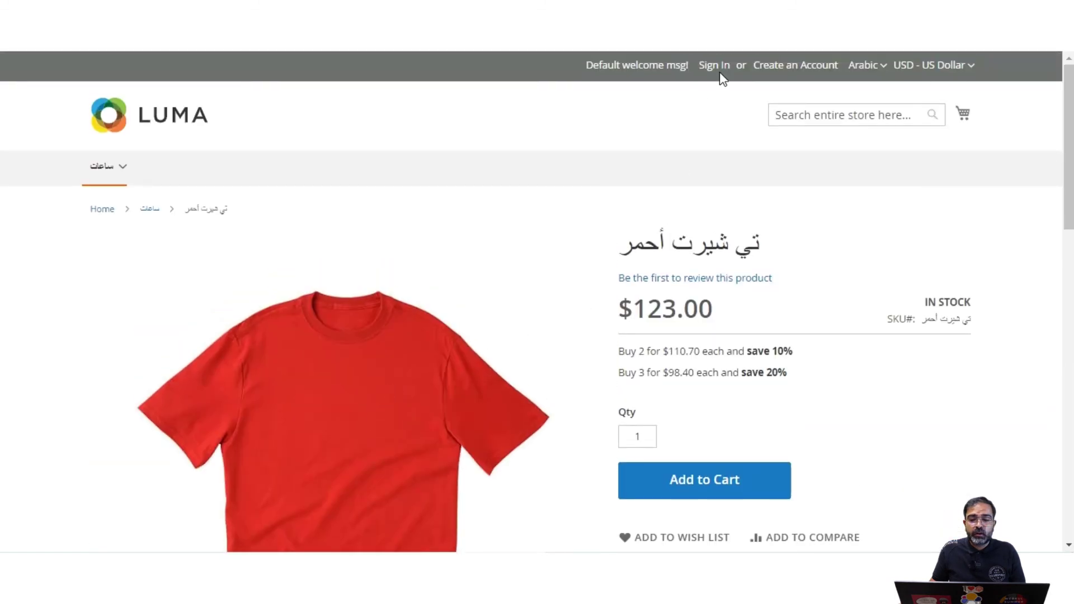
left_click(867, 67)
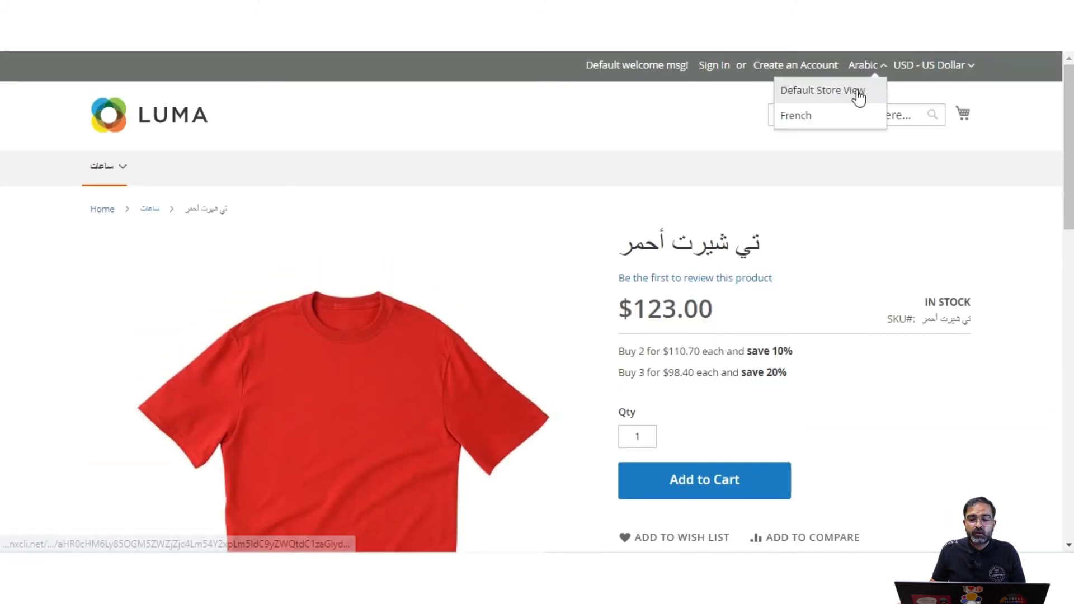
left_click(859, 94)
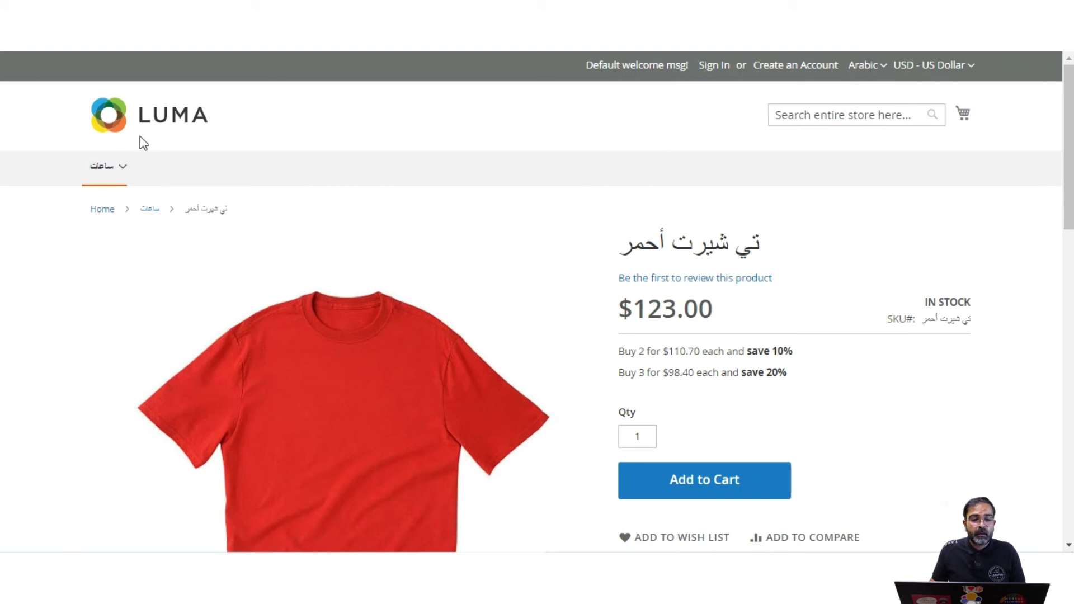
mouse_move(108, 168)
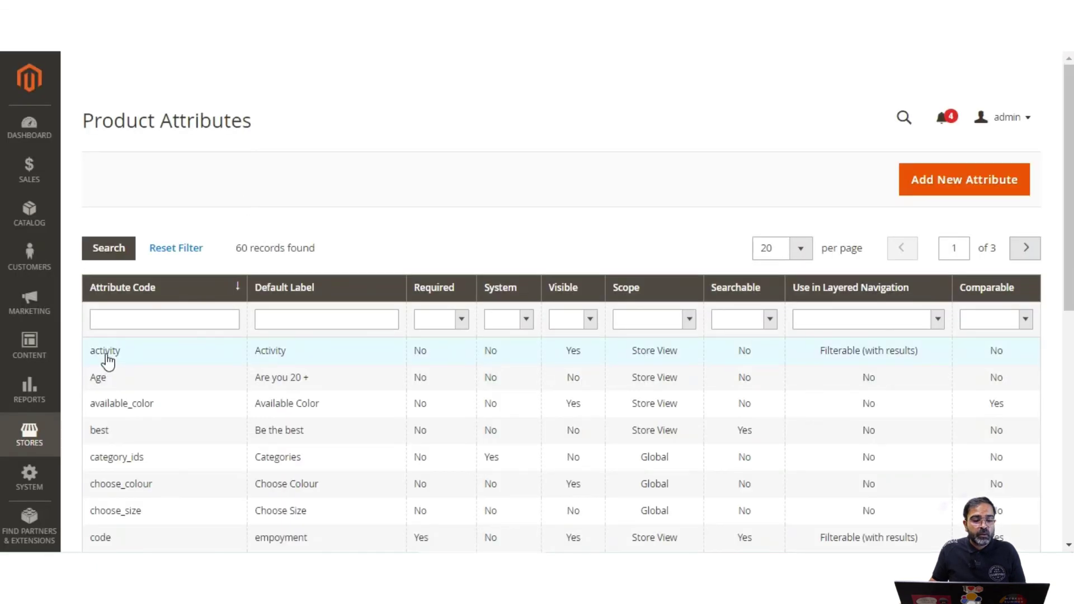
Step: Return to the product attributes list in the admin and open the activity attribute
left_click(22, 441)
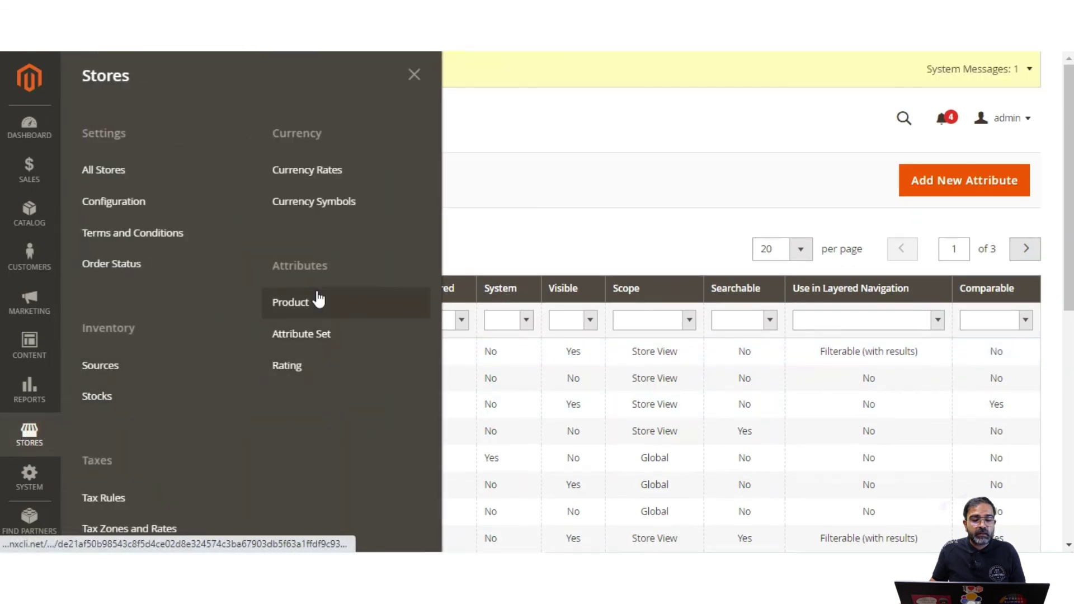
left_click(551, 216)
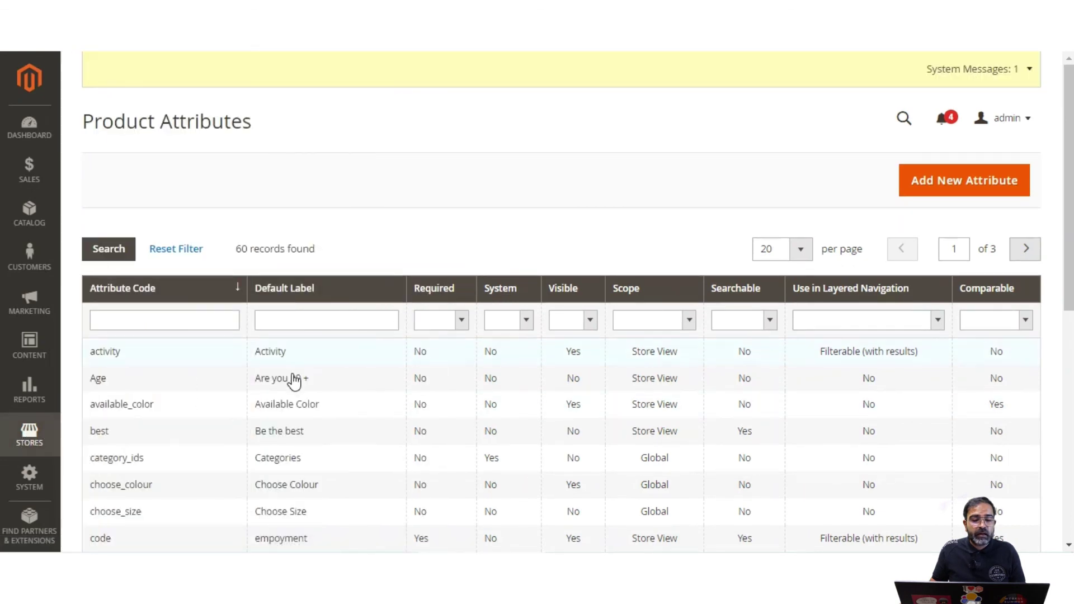
left_click(183, 361)
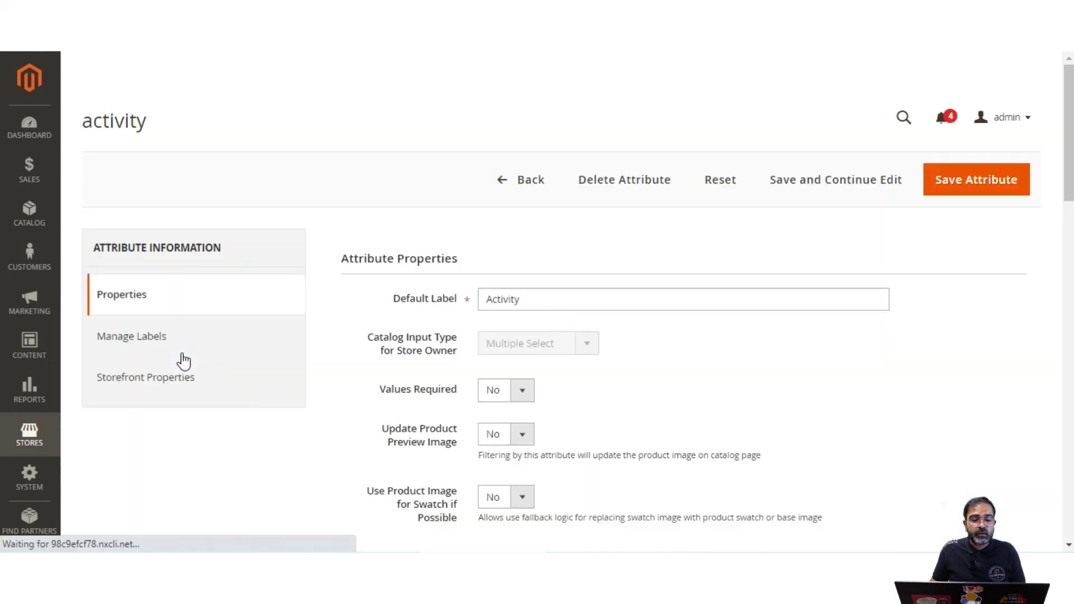
Step: Examine the activity attribute's Gym and Travel options and their Arabic and French store view values
scroll(534, 418, "down", 1)
scroll(546, 415, "down", 10)
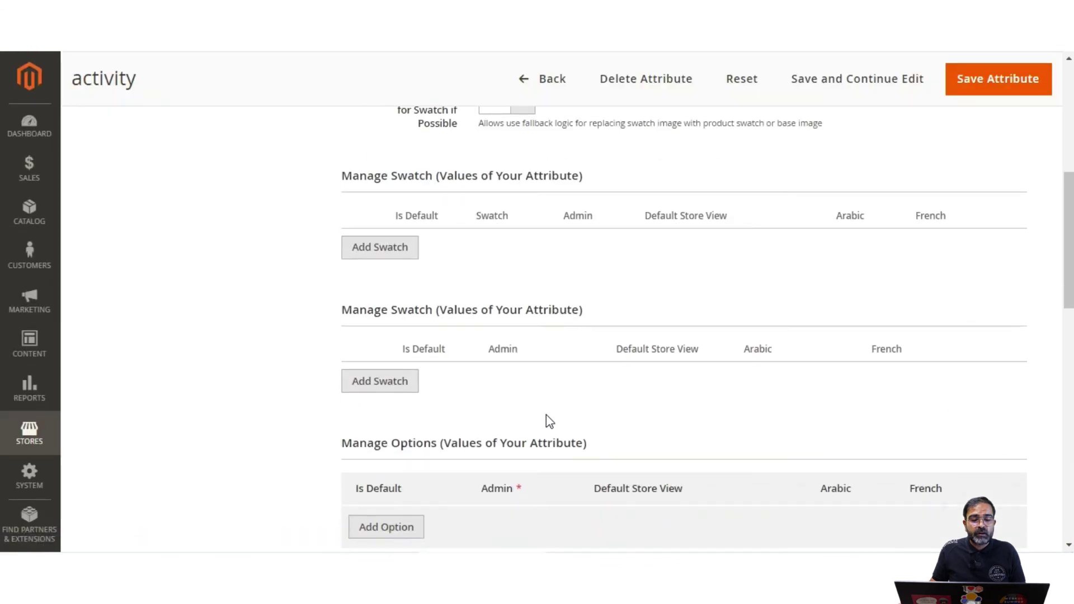
scroll(548, 400, "up", 2)
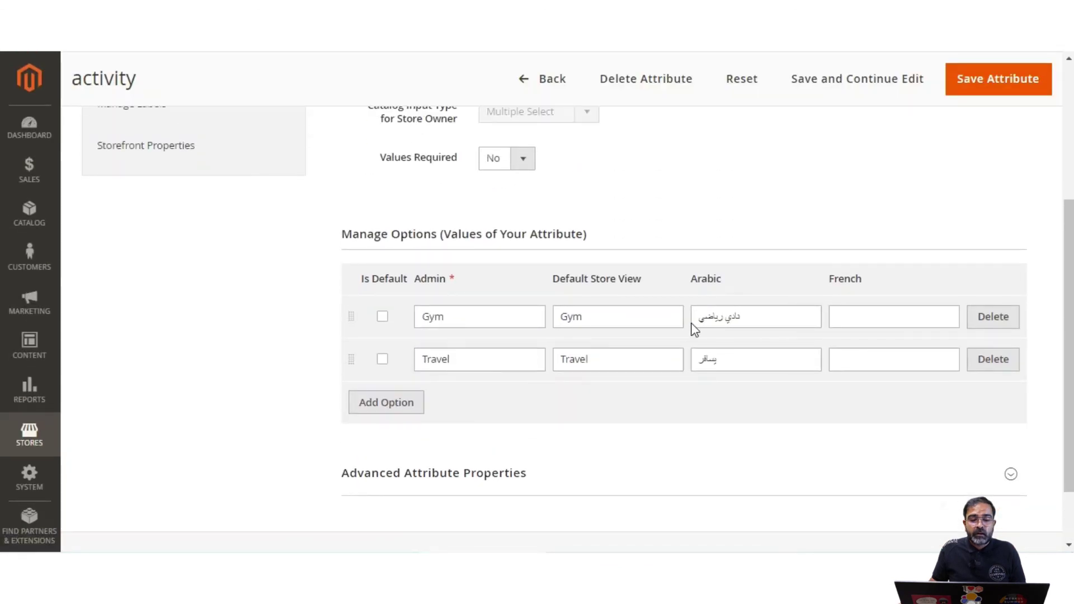
left_click_drag(694, 279, 731, 286)
left_click_drag(829, 281, 865, 283)
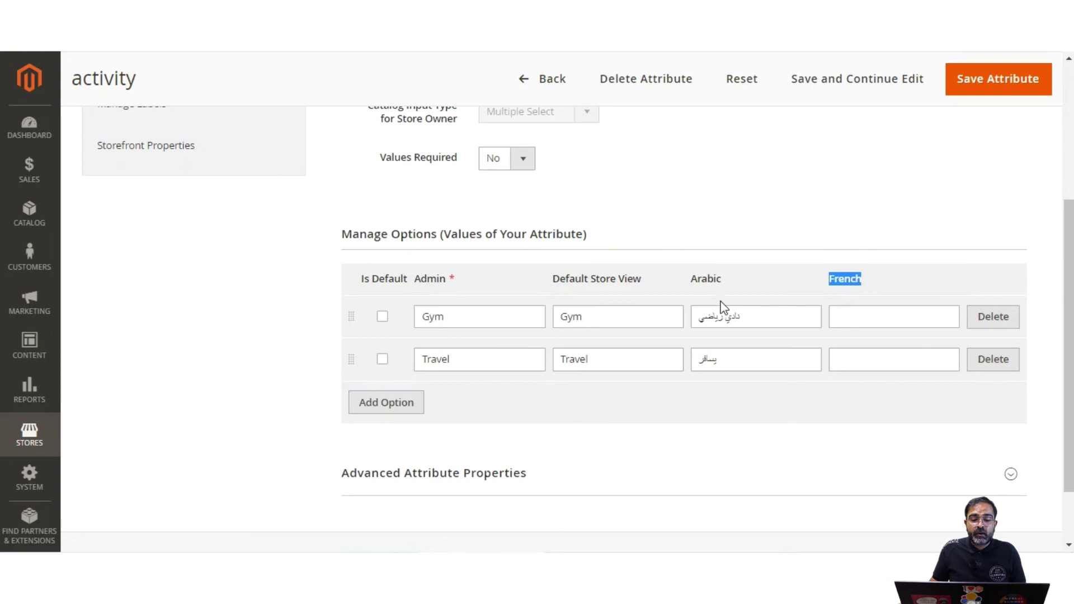
left_click_drag(750, 319, 680, 322)
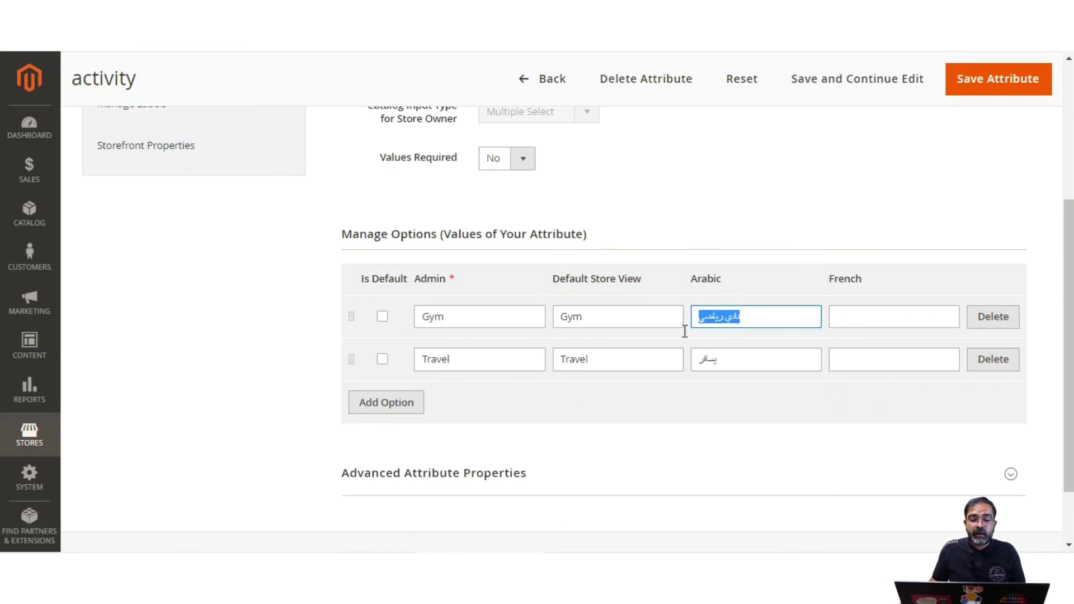
left_click_drag(728, 358, 695, 360)
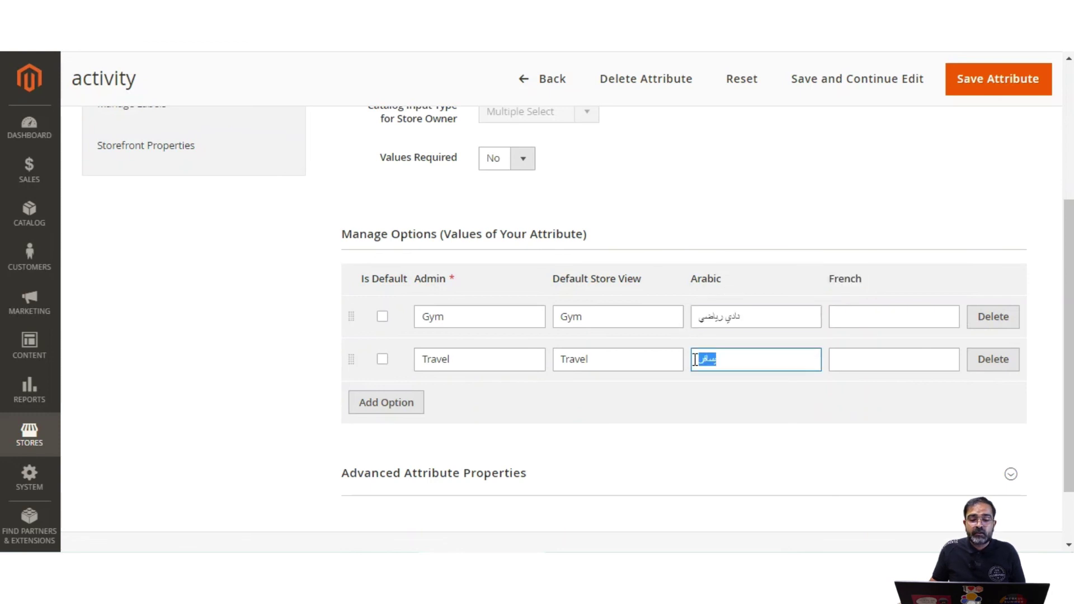
Step: Open the activity attribute's label settings and examine its titles for the Default Store View and Arabic
scroll(410, 316, "up", 2)
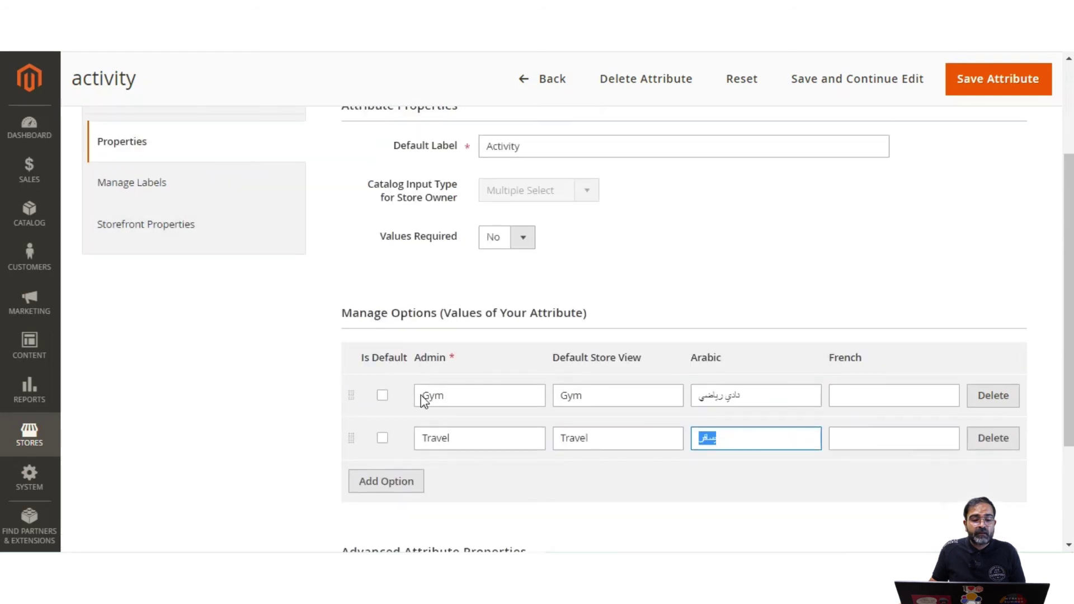
scroll(394, 199, "up", 2)
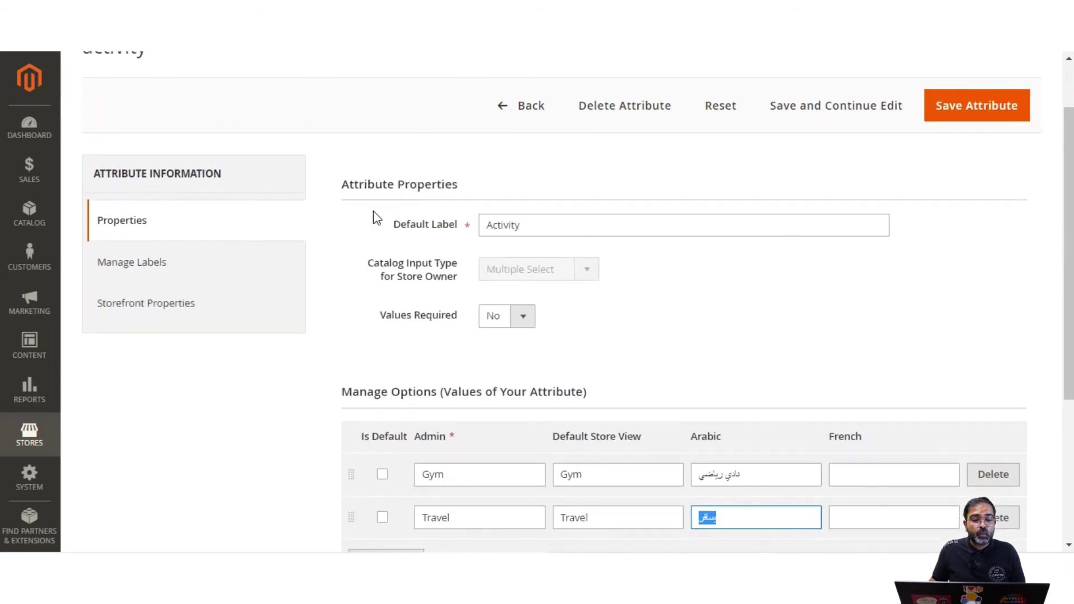
left_click(162, 276)
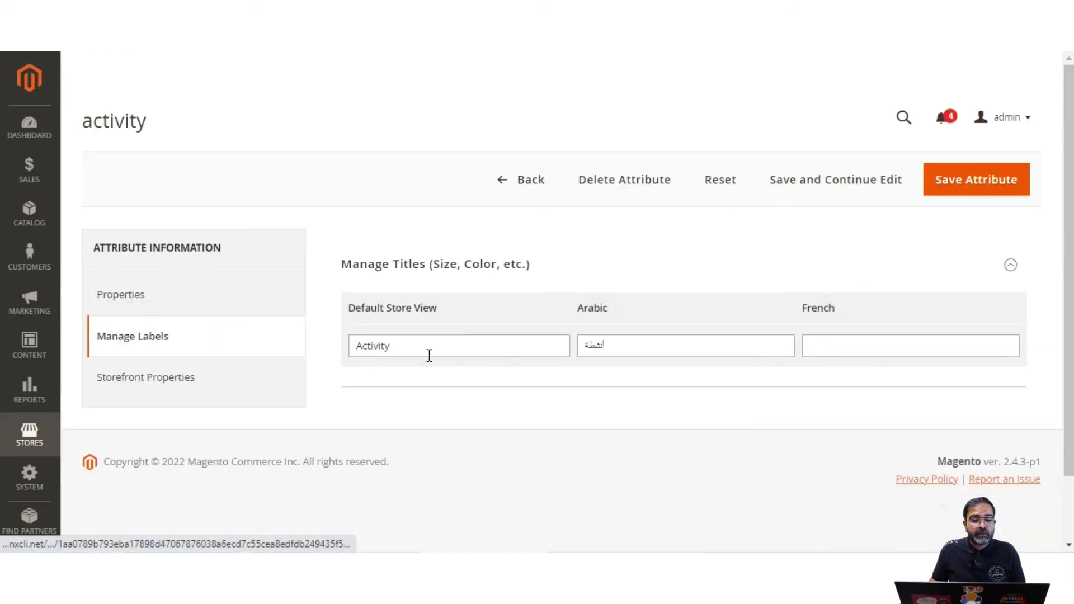
left_click_drag(429, 353, 343, 353)
left_click_drag(632, 344, 569, 345)
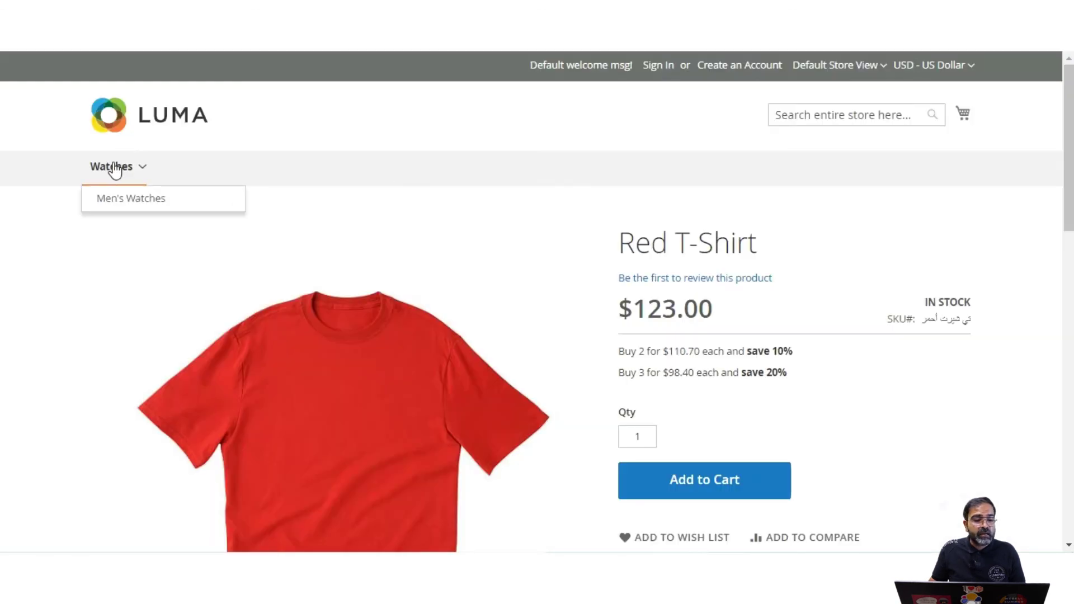
Step: Open the Watches category on the Default Store View storefront and expand its Activity filter
left_click(110, 171)
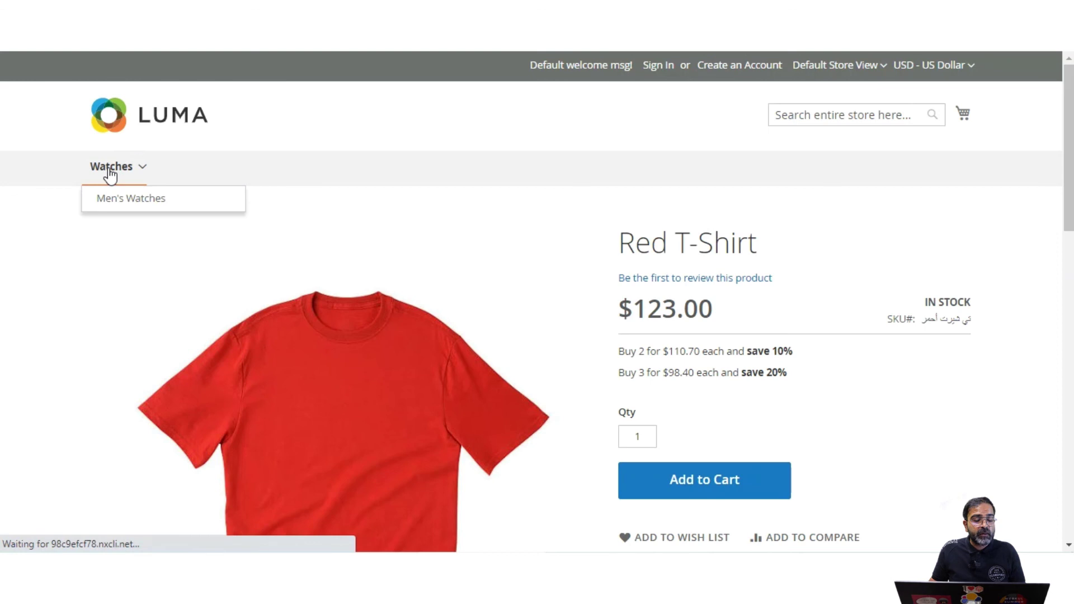
scroll(177, 414, "down", 5)
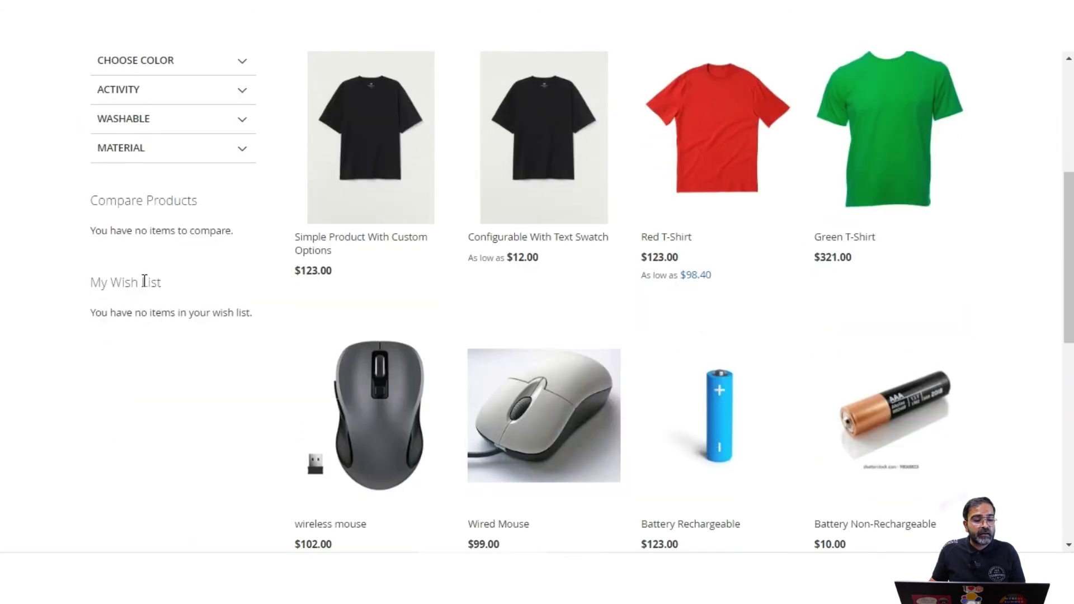
scroll(145, 280, "up", 2)
scroll(145, 281, "up", 3)
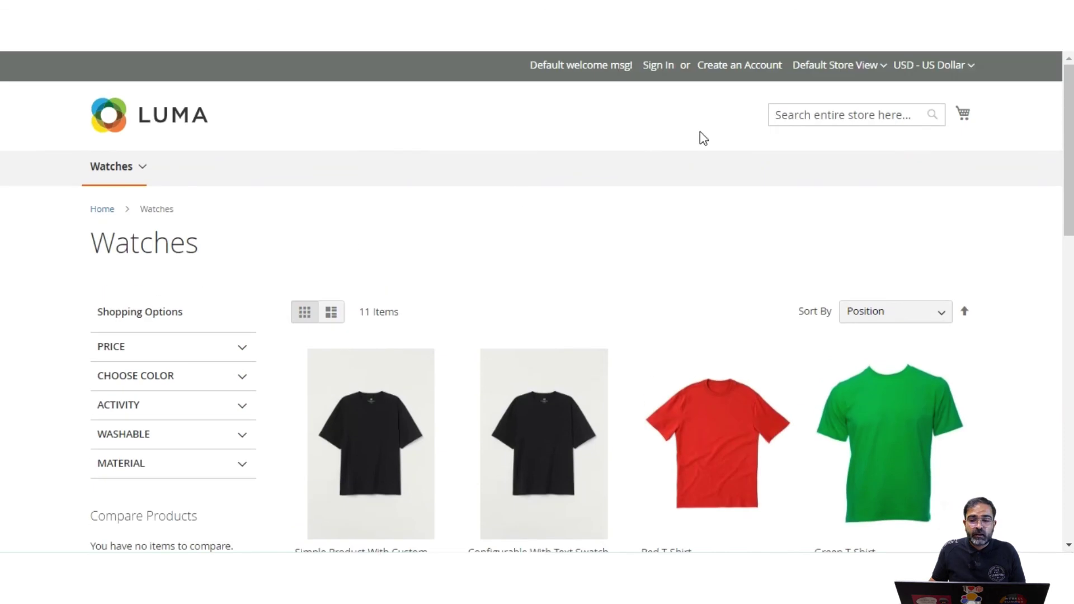
left_click(133, 411)
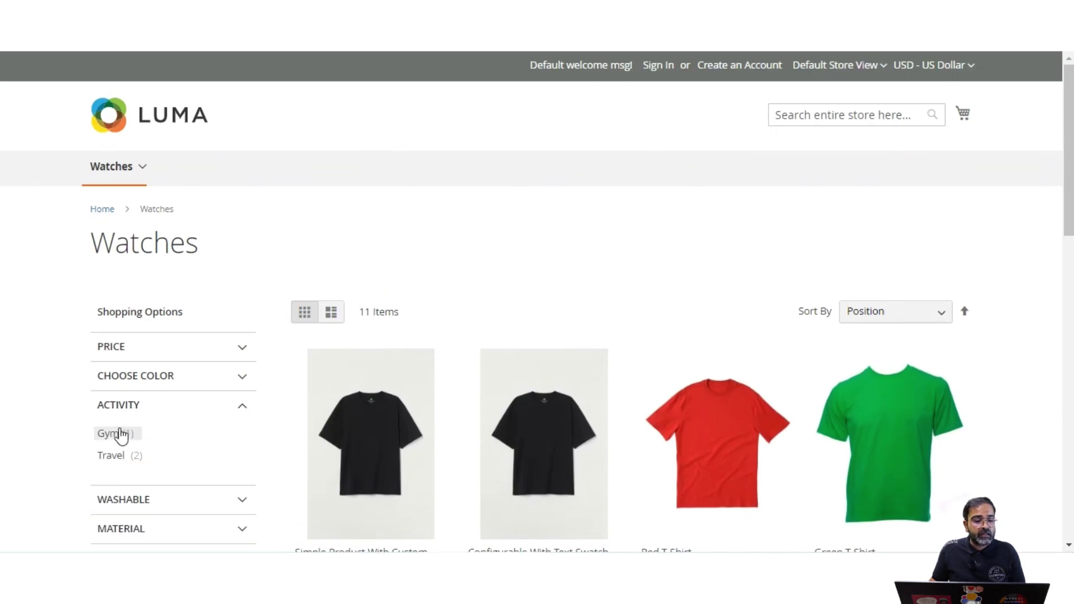
Step: Switch the Watches category page to the Arabic store view and expand its أنشطة filter
left_click(833, 66)
left_click(816, 96)
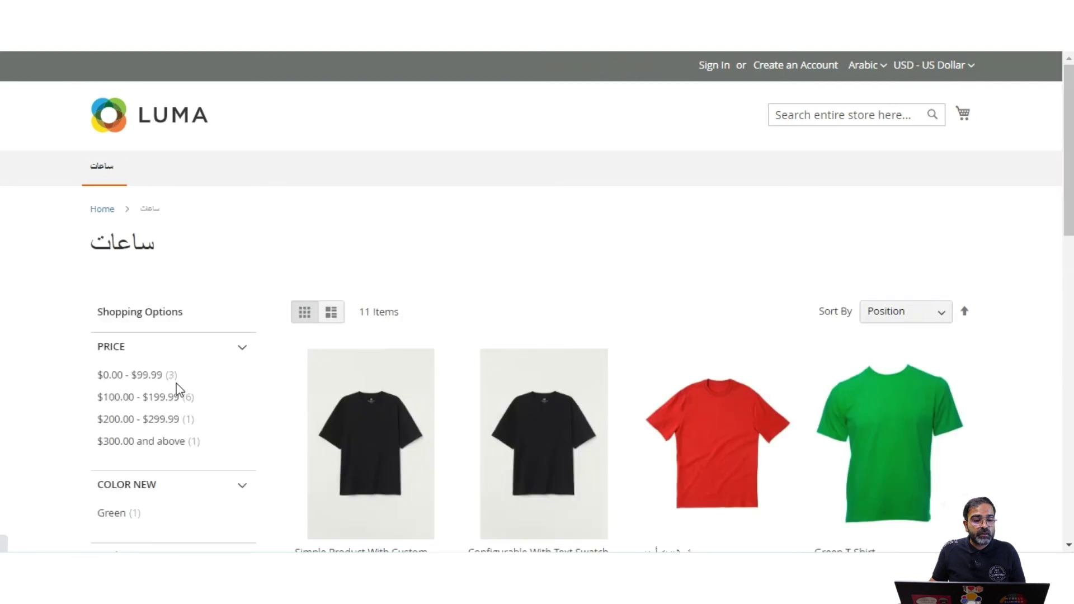
scroll(146, 426, "down", 1)
scroll(145, 425, "down", 4)
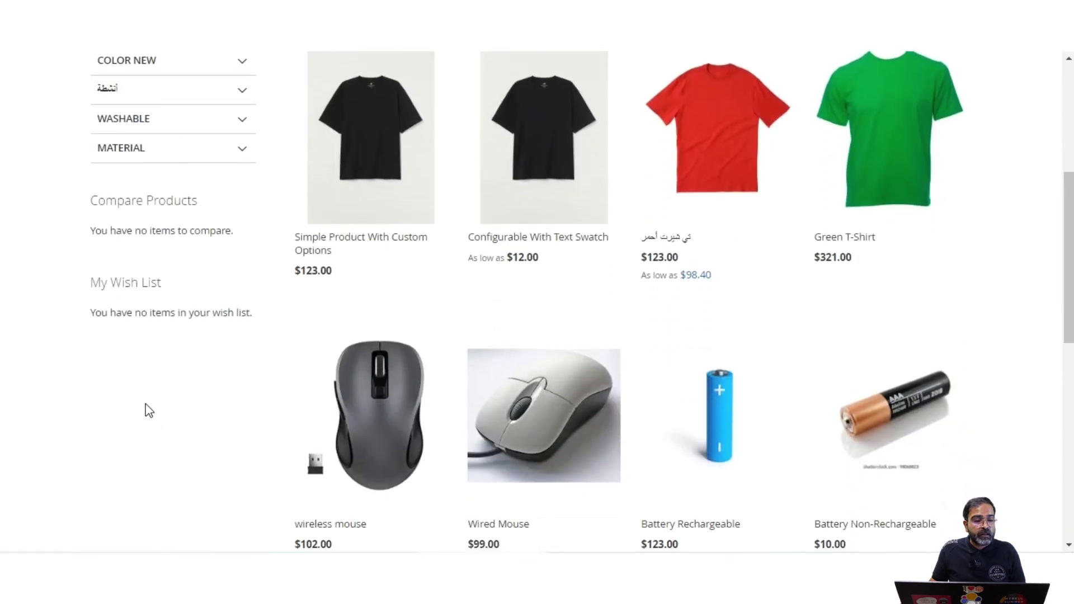
scroll(142, 391, "up", 4)
left_click(133, 330)
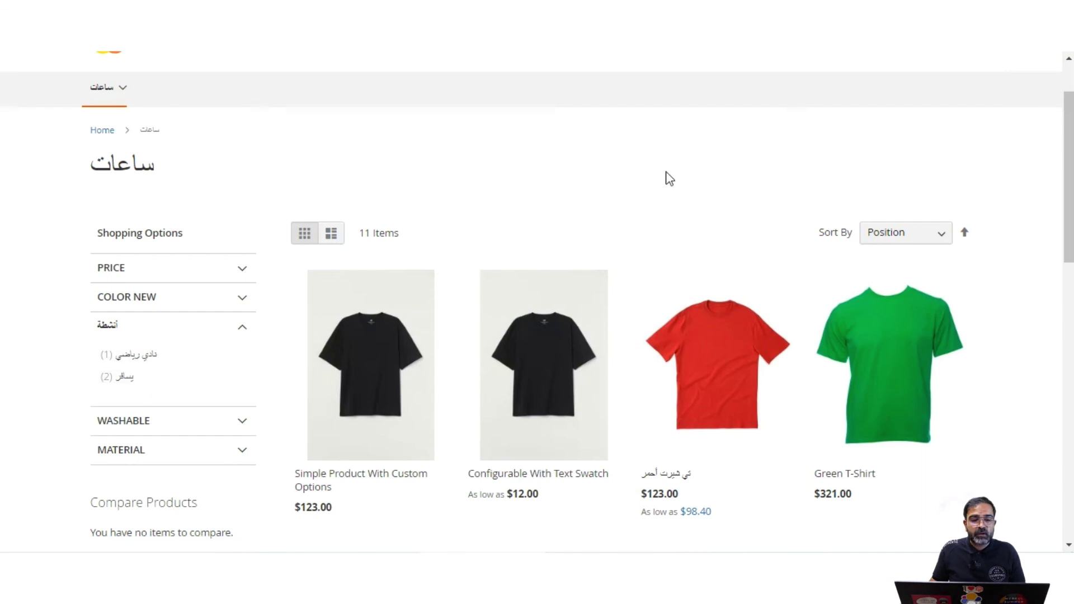
Step: Open the red T-shirt's product page from the Arabic category listing
key("ctrl+Tab")
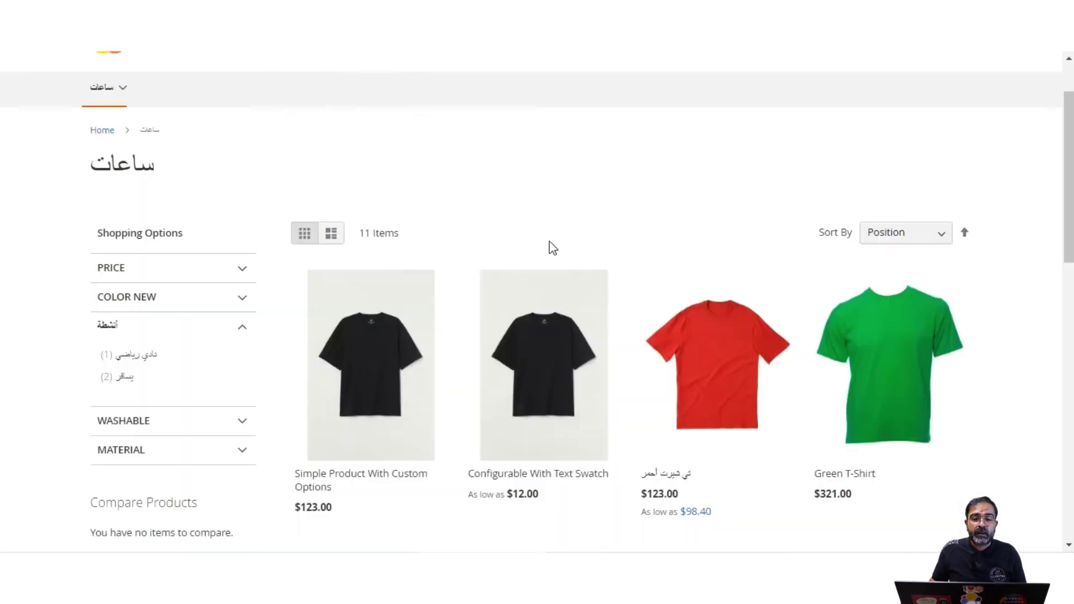
left_click(725, 362)
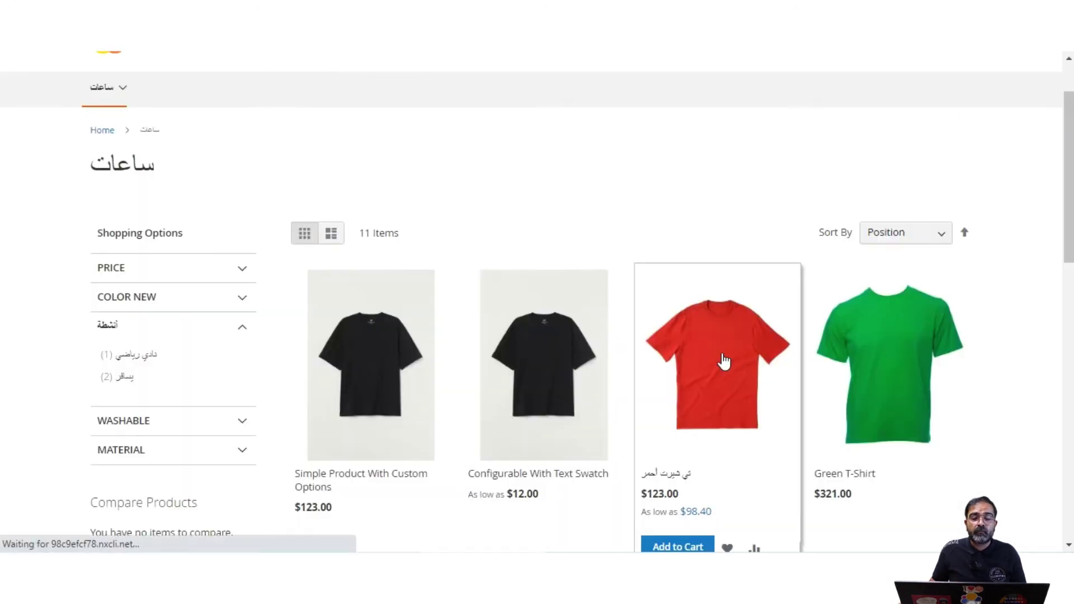